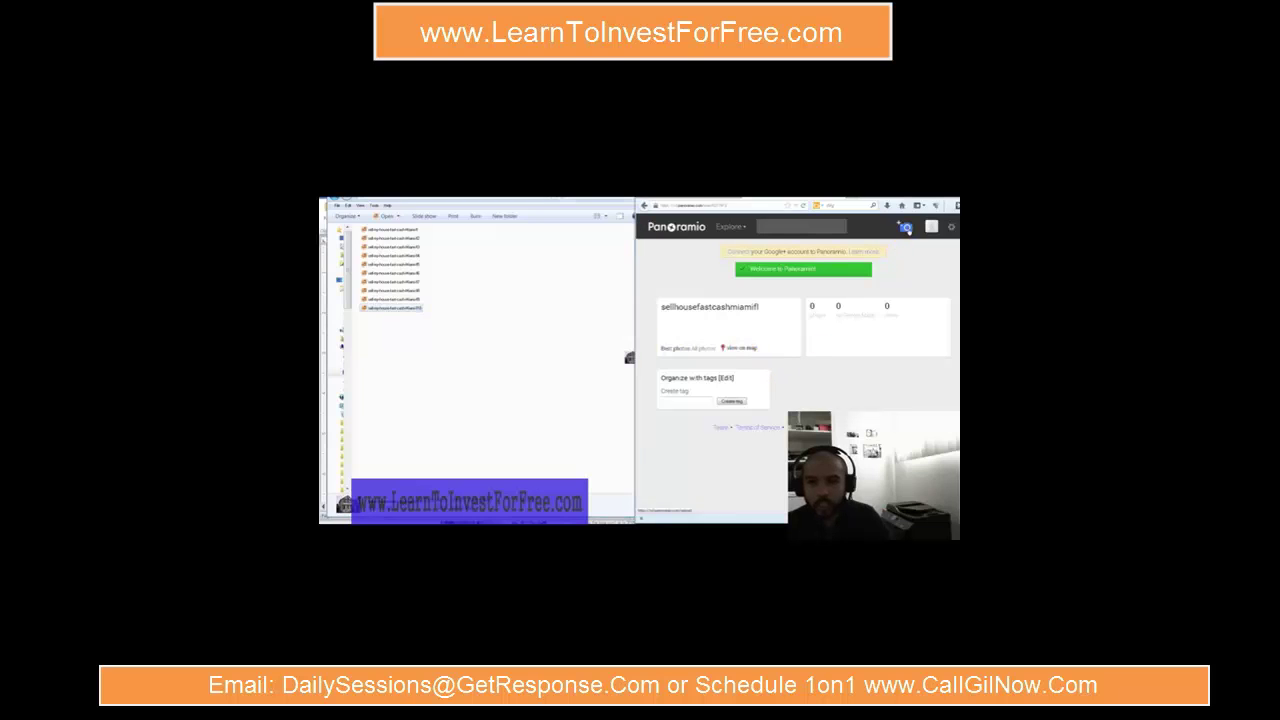
- Upload one house photo to the Panoramio account and finish the upload without mapping it
click(906, 228)
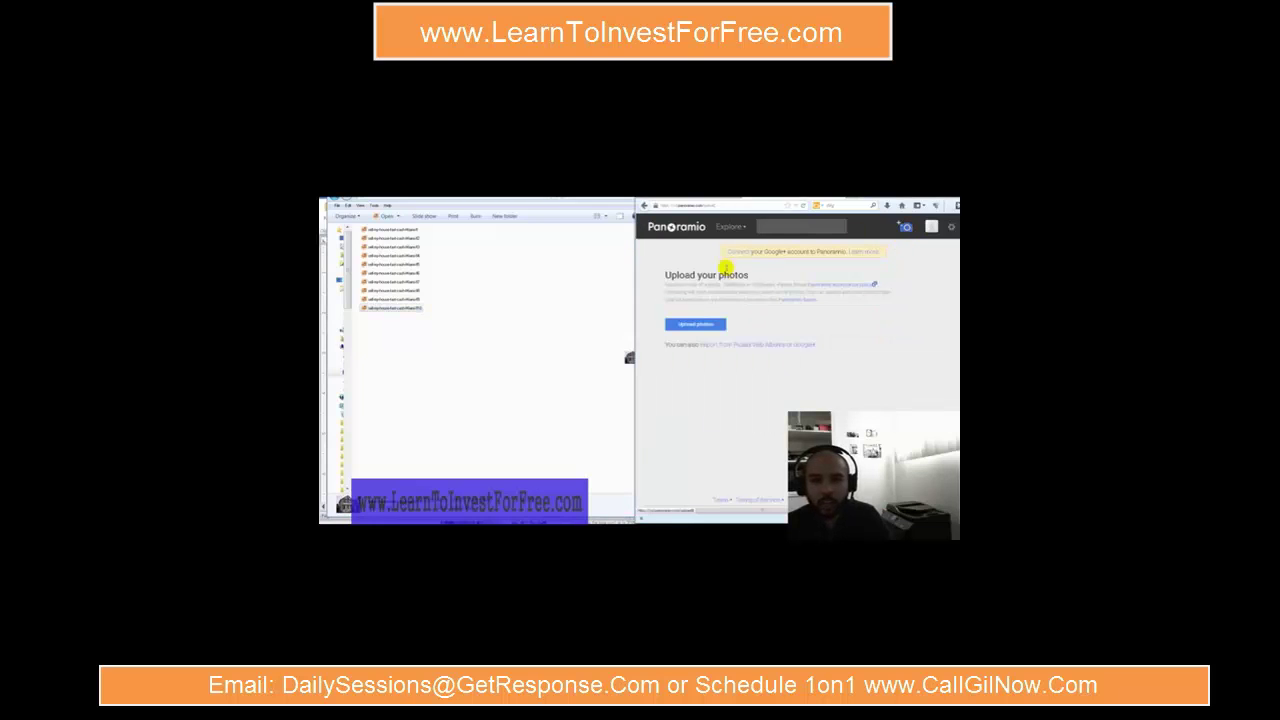
click(682, 325)
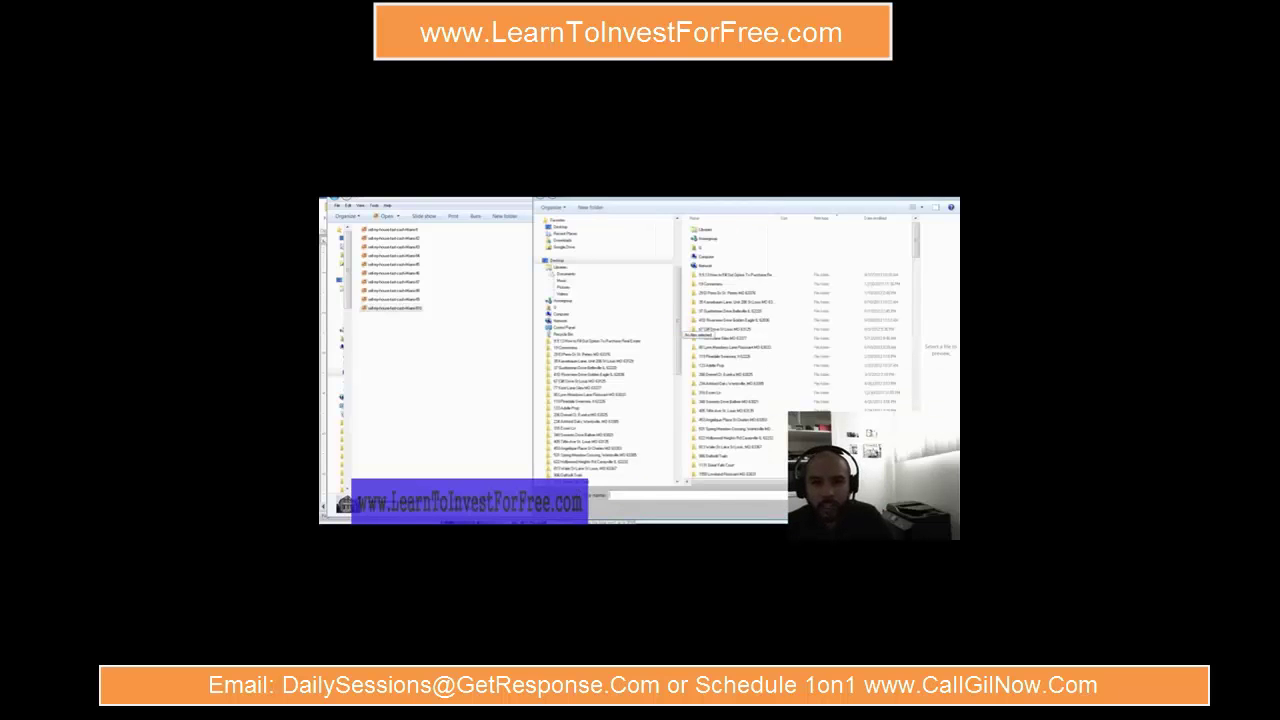
key(Escape)
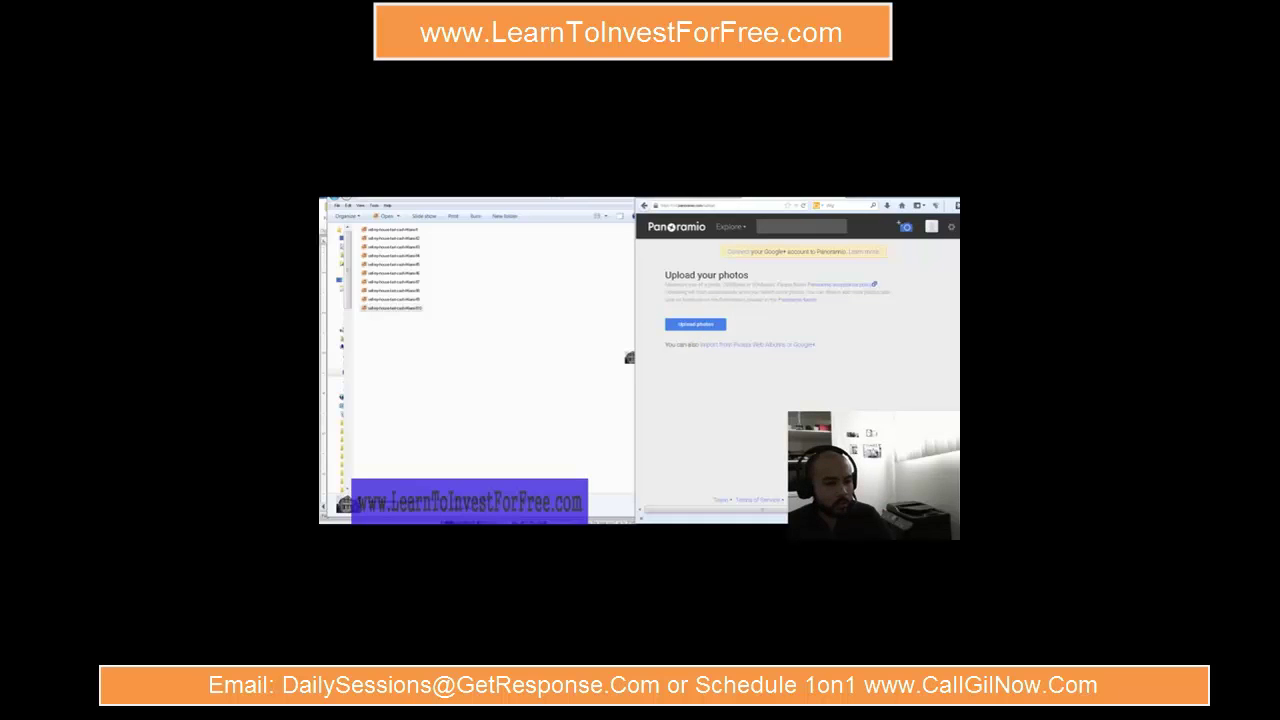
click(697, 325)
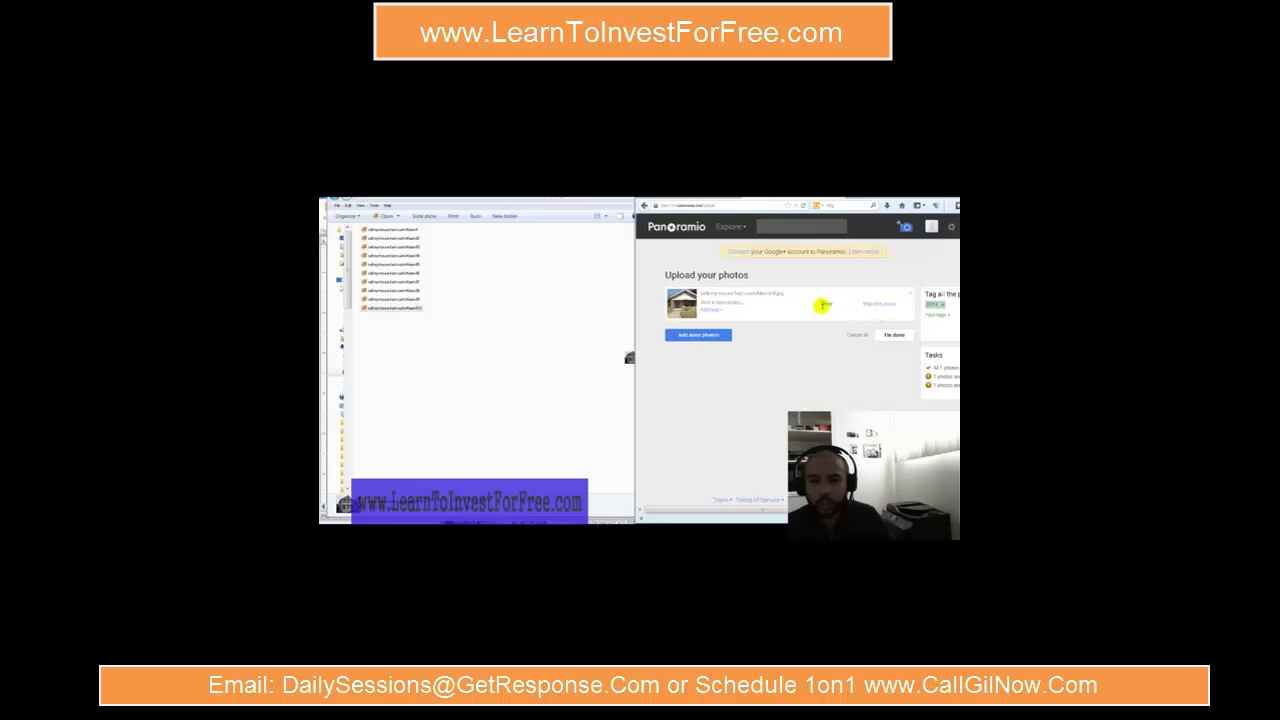
click(892, 336)
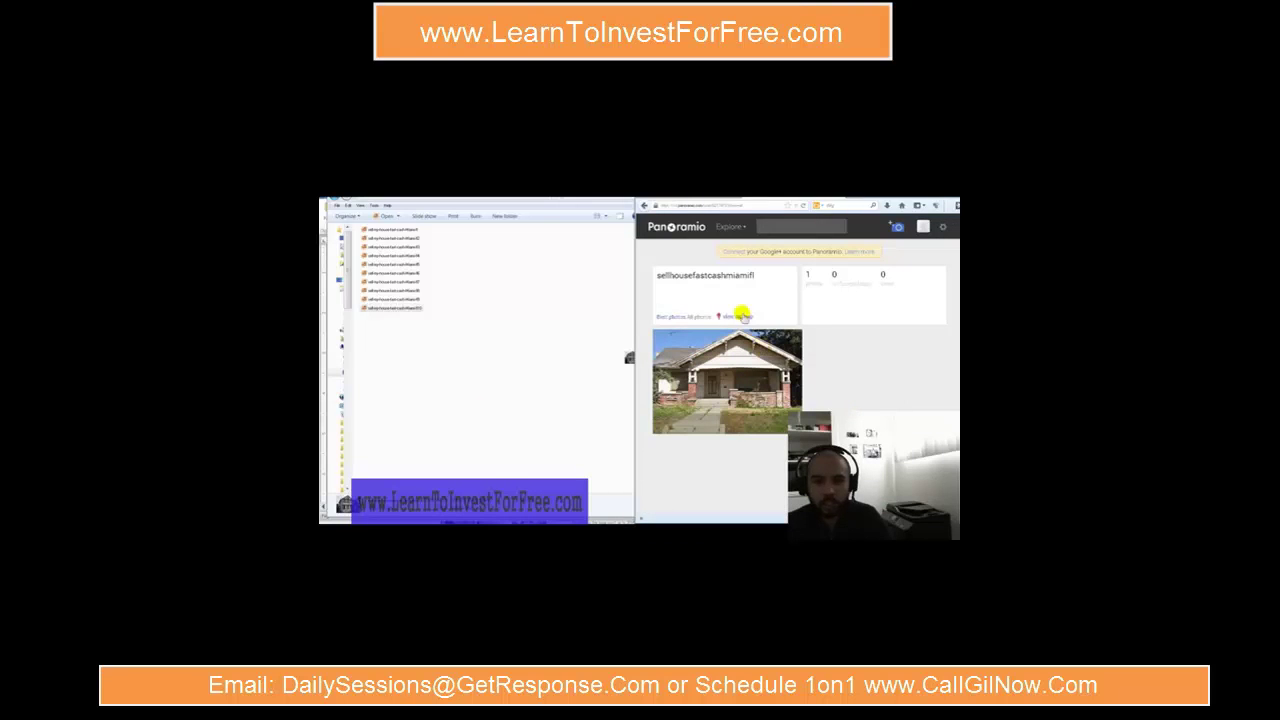
- Open the uploaded house photo and title it "Sell-My-House-Fast-Cash-Miami-Fl"
click(736, 360)
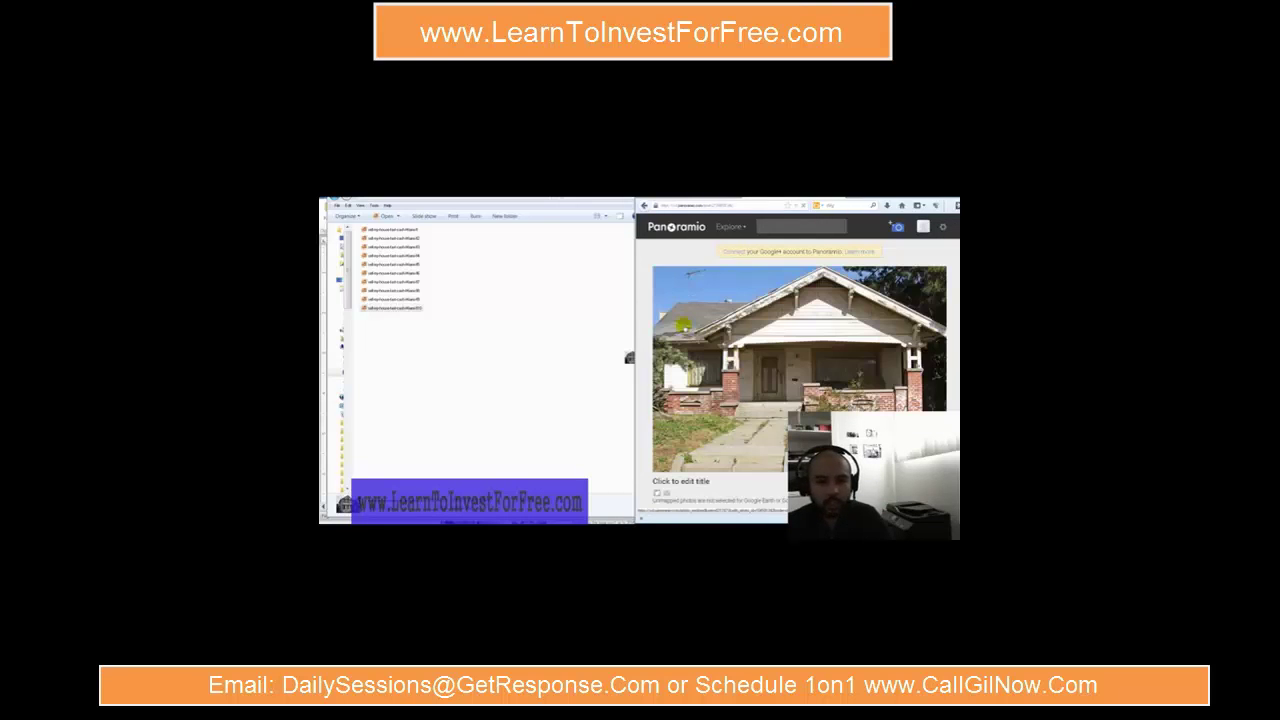
click(678, 481)
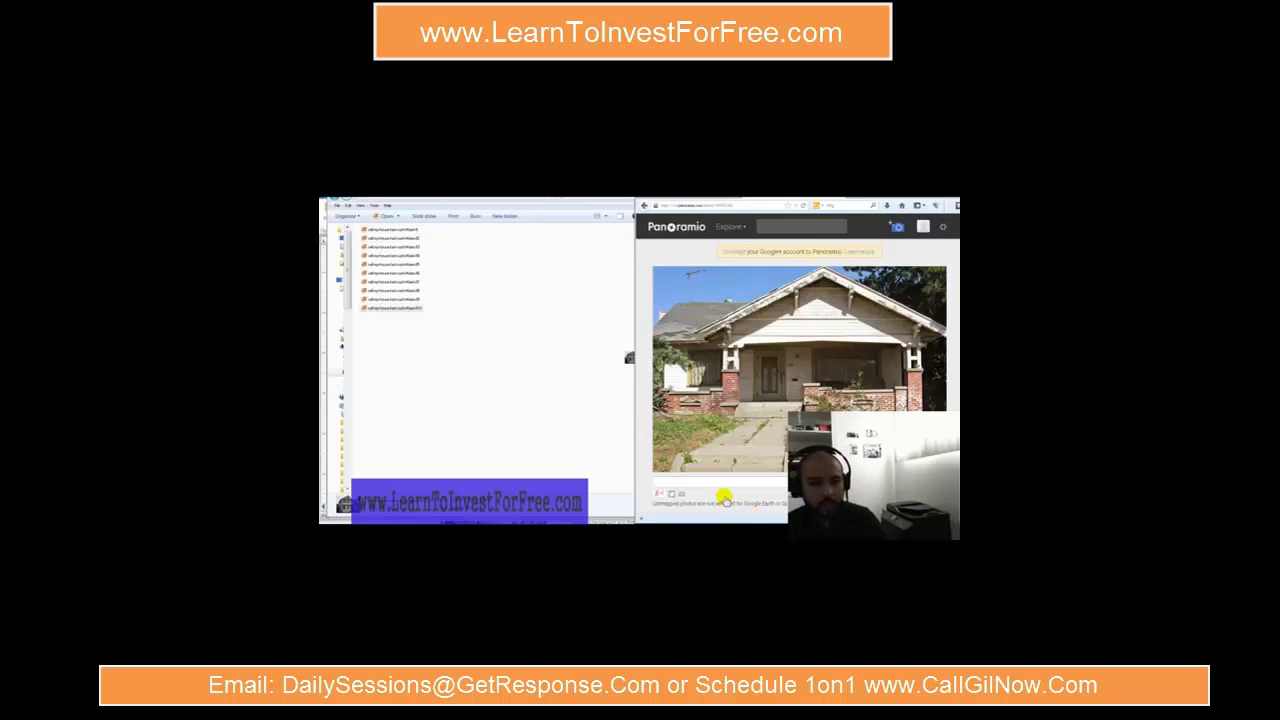
text(Sa)
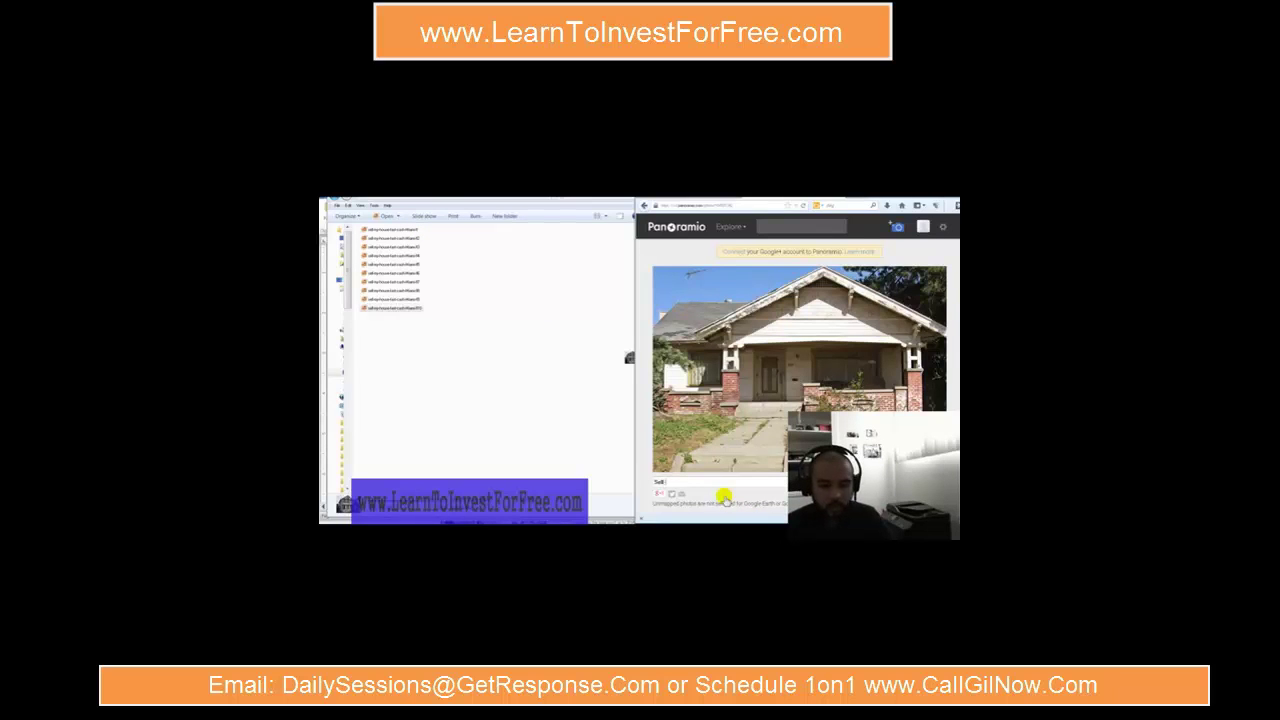
text(ll My House Fast)
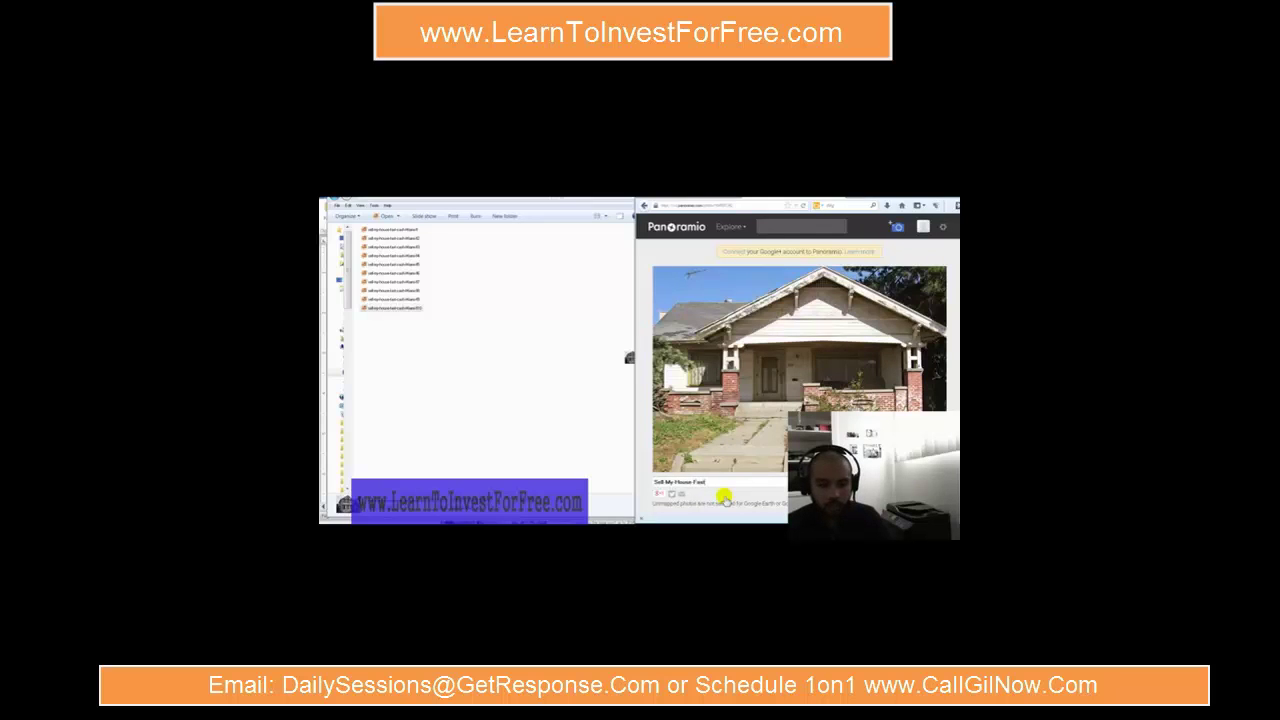
text( Cash)
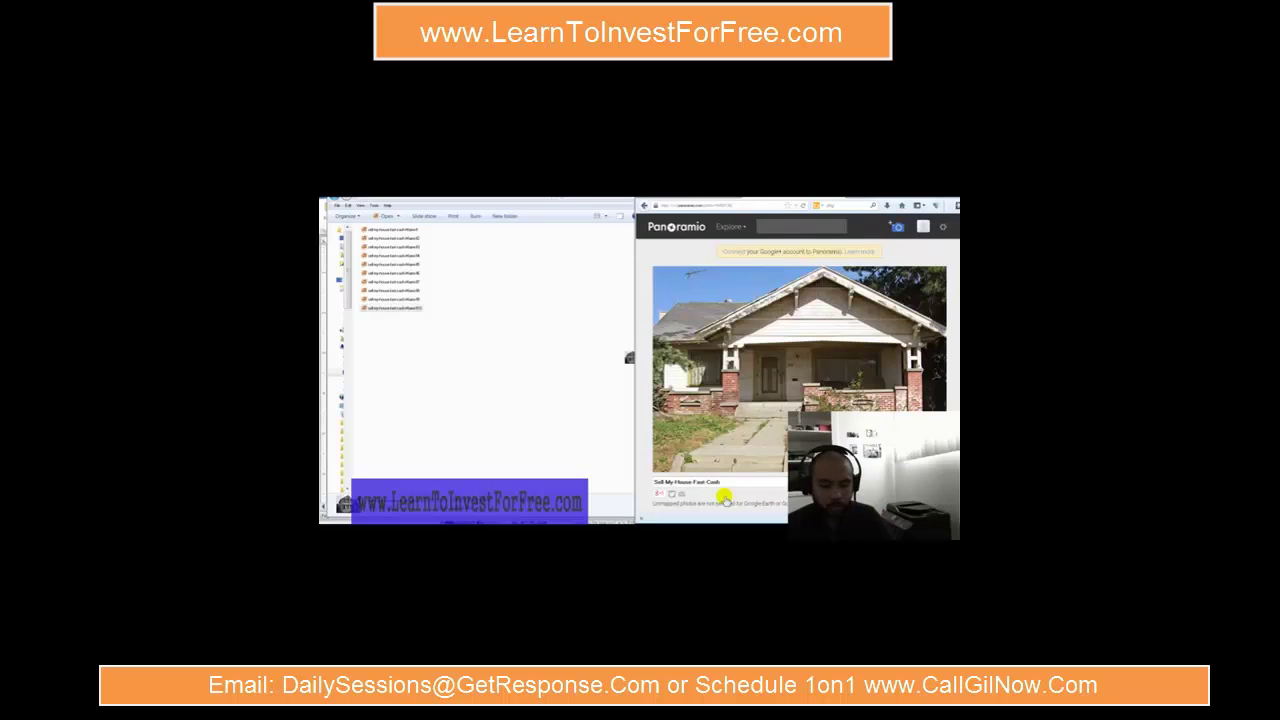
text( Miami Fl)
scroll(726, 495, down, 2)
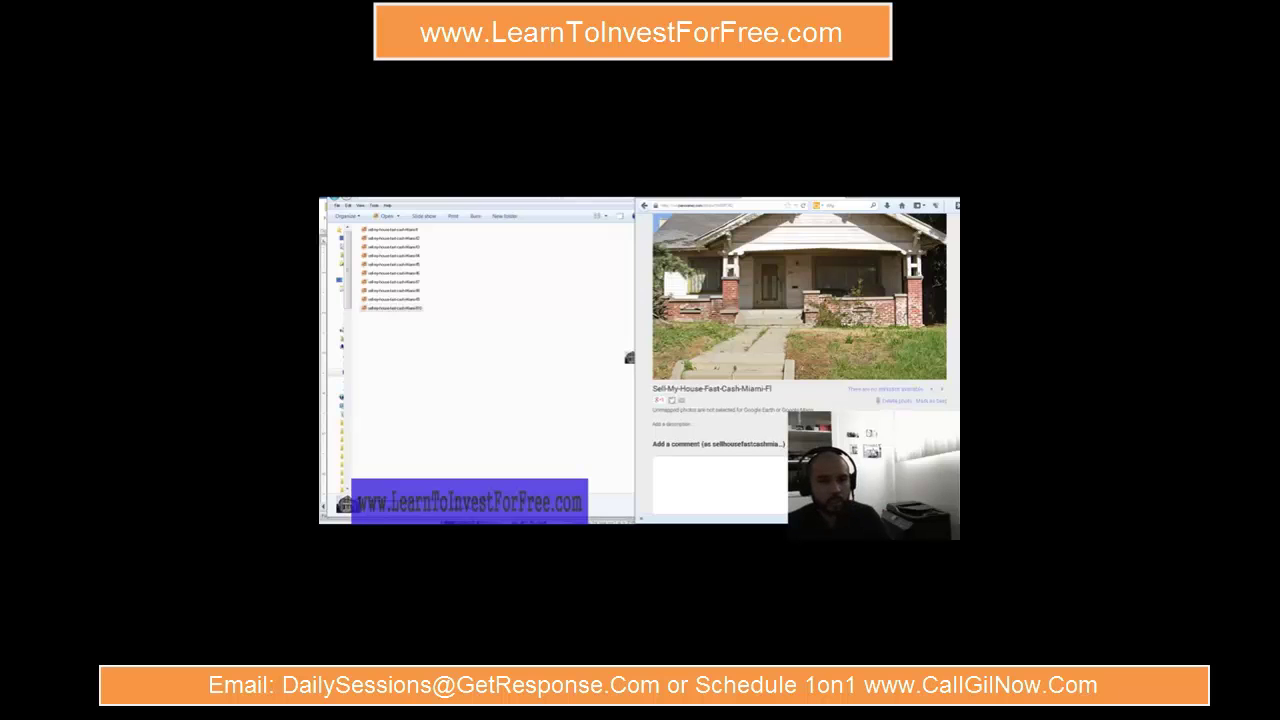
- Switch to the Word notes and add "Format For Panoramio or Uploading Files" with the sub-bullet "Title: Keyword + City + State"
click(604, 199)
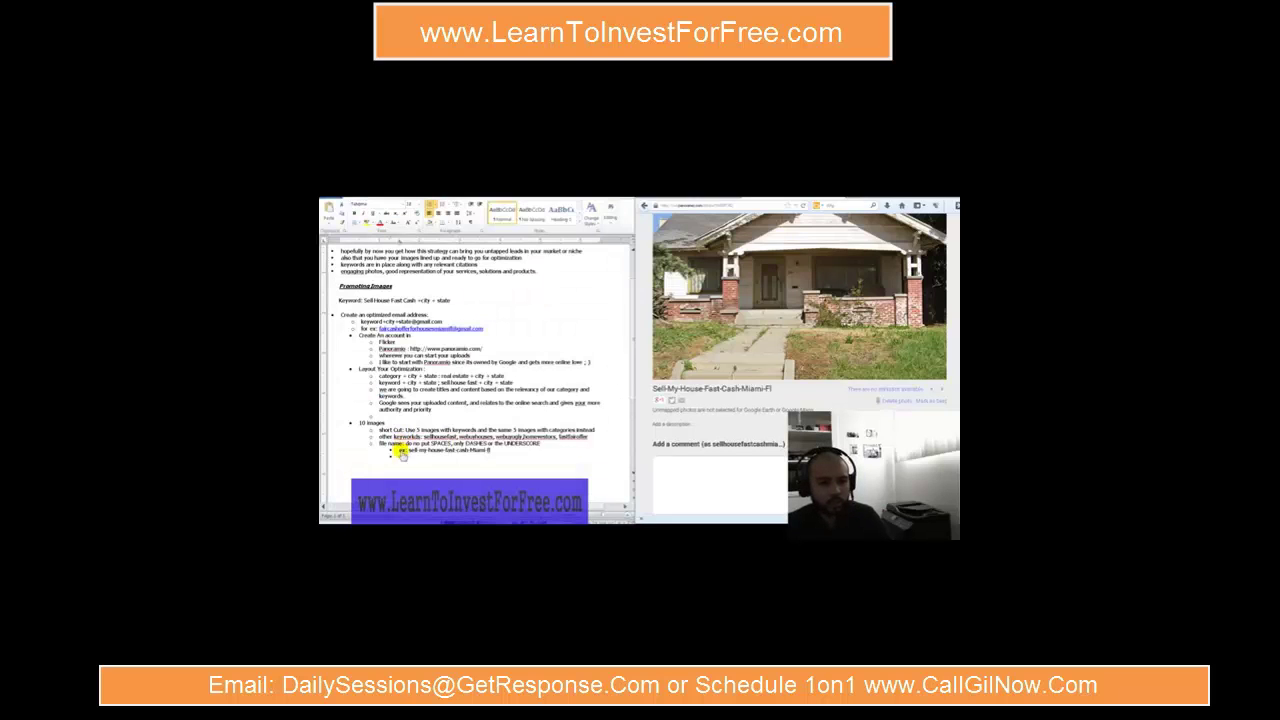
click(402, 456)
click(401, 457)
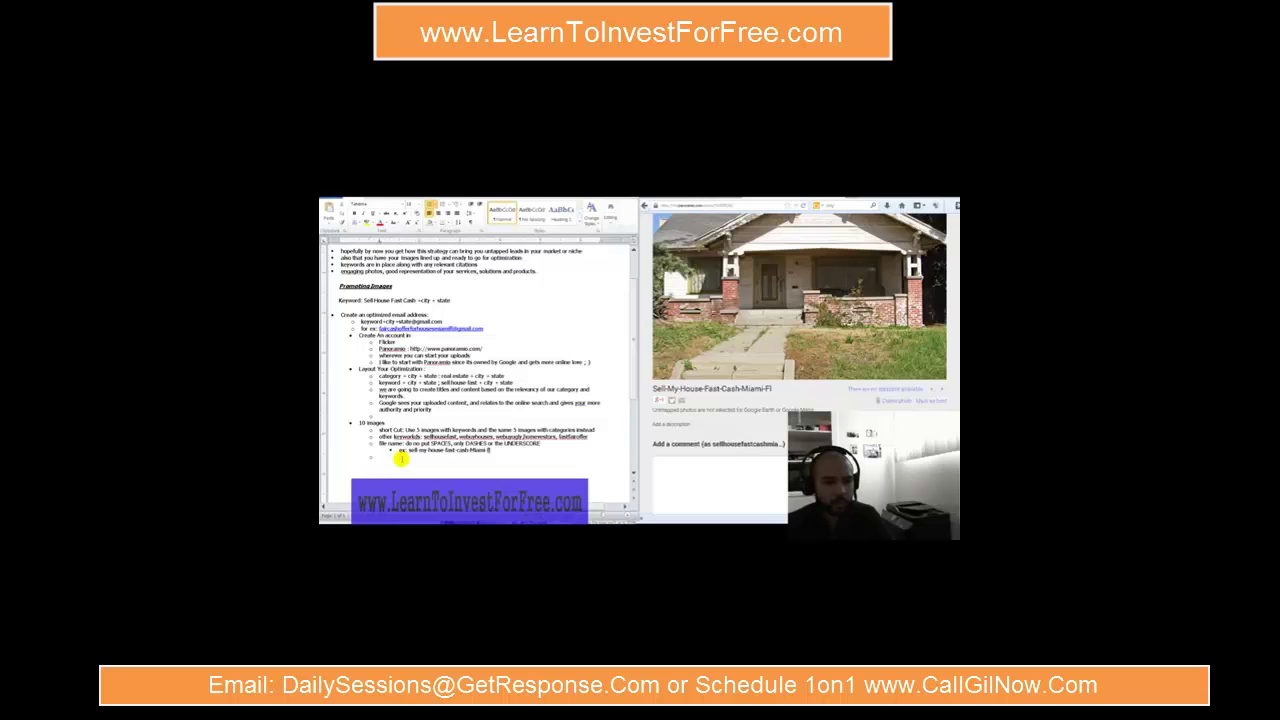
text(Format For Panoramio or Uploading Files Title: Keyword + City + State)
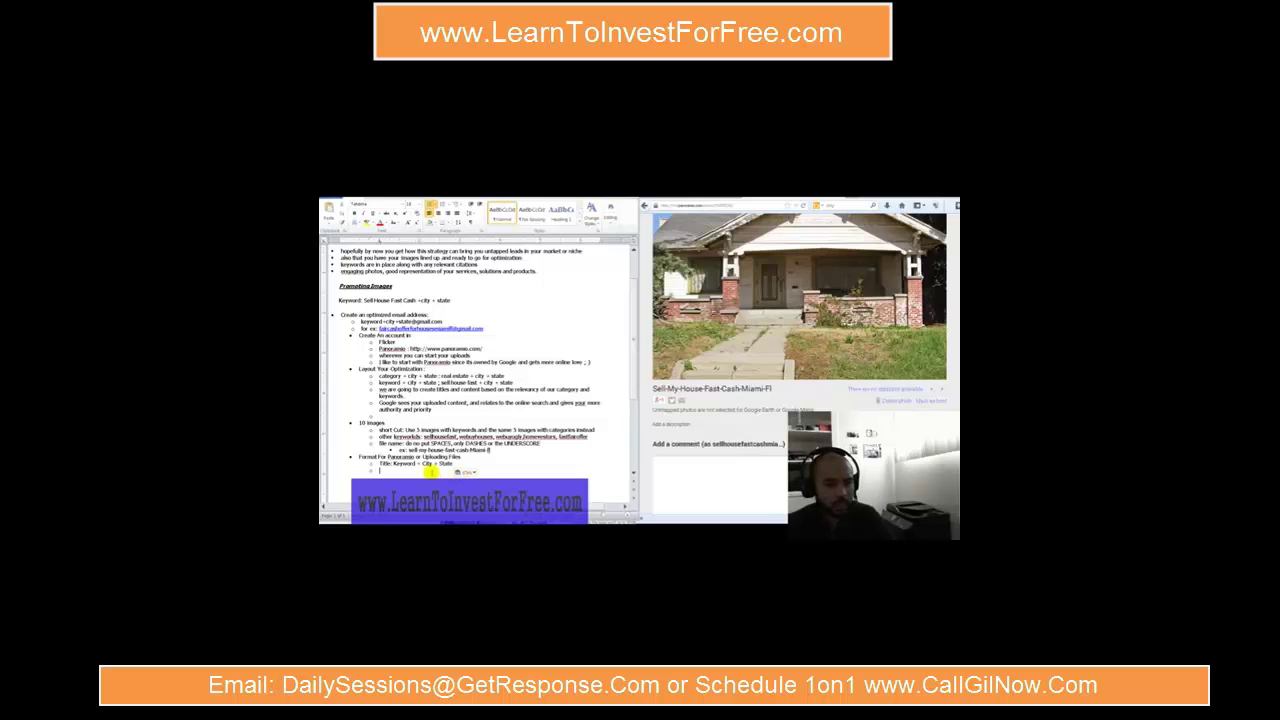
scroll(425, 465, down, 1)
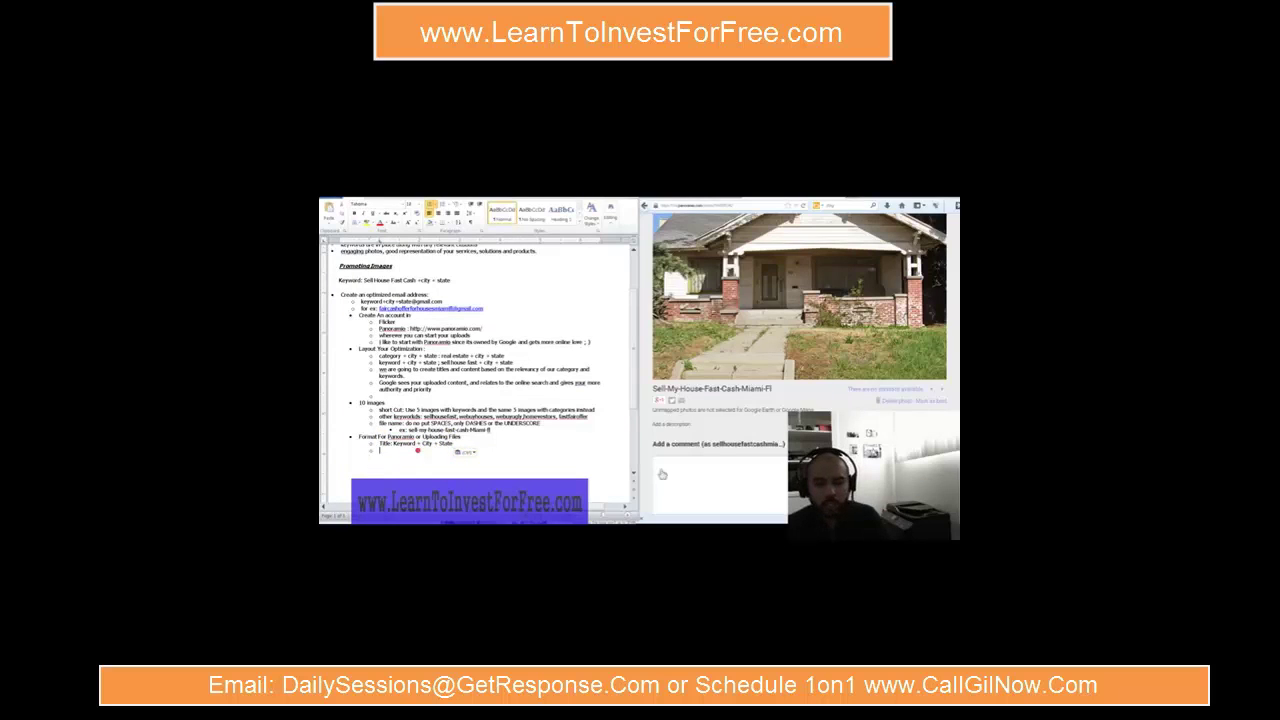
- Enter "Description: Citation + URL + Link" in the photo's description and add the same line to the notes, indented below the title line
click(677, 422)
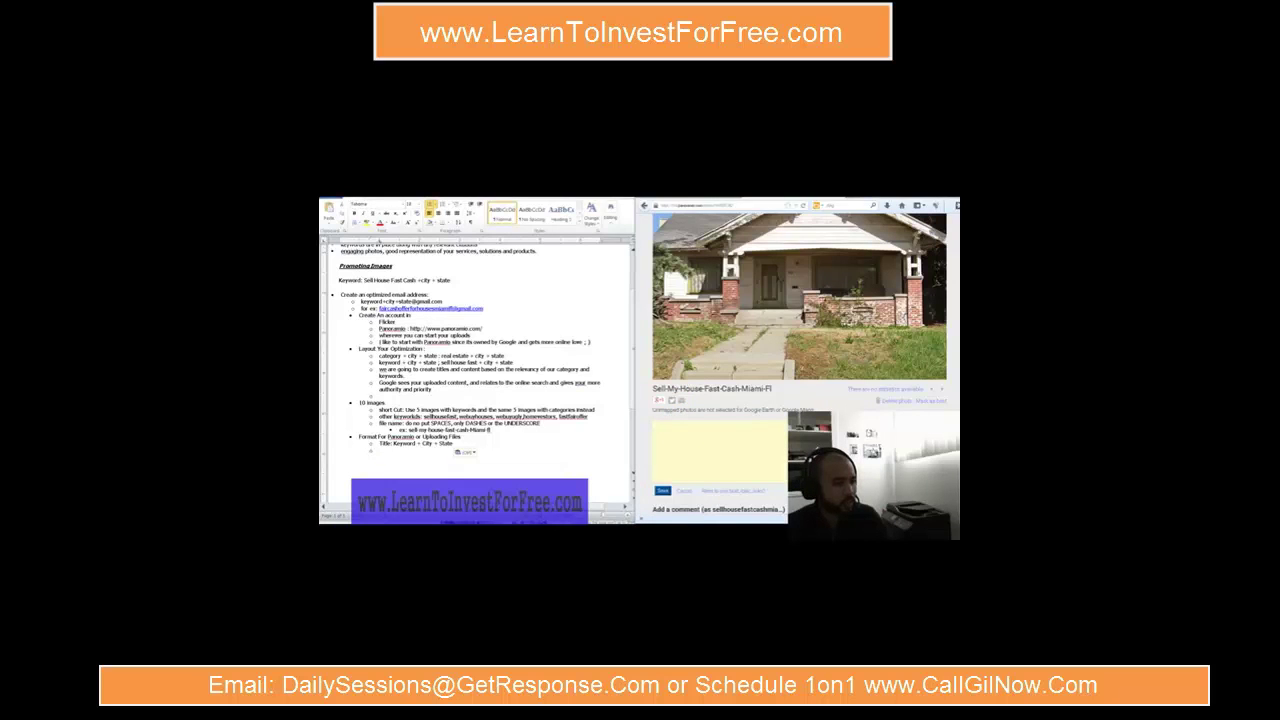
click(691, 442)
text(Description: Citation + URL + Link)
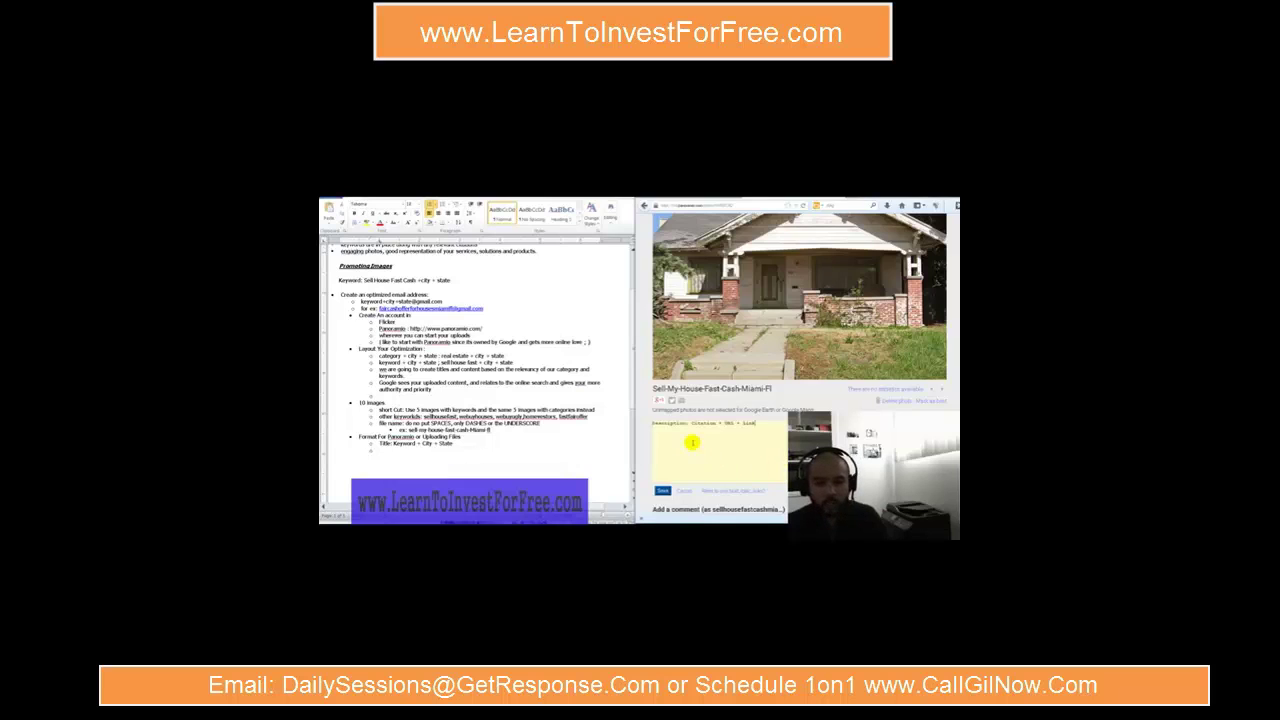
click(392, 452)
text(Description: Citation + URL + Link)
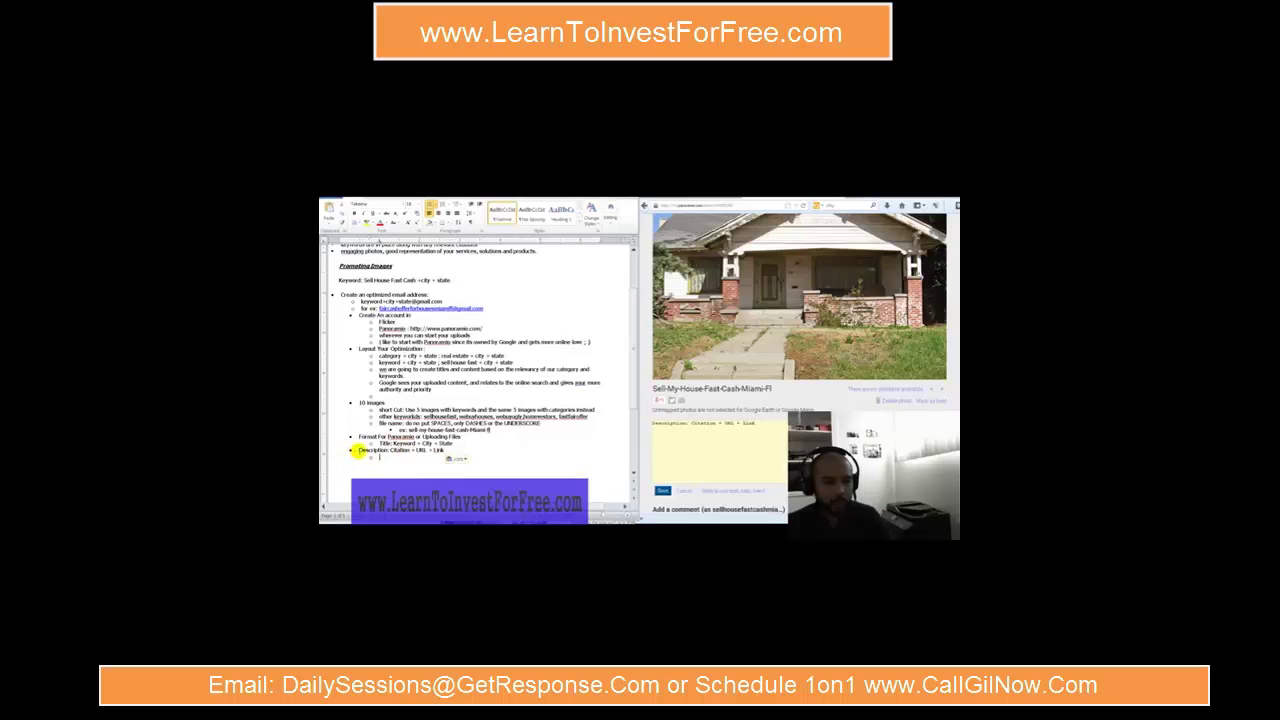
click(479, 205)
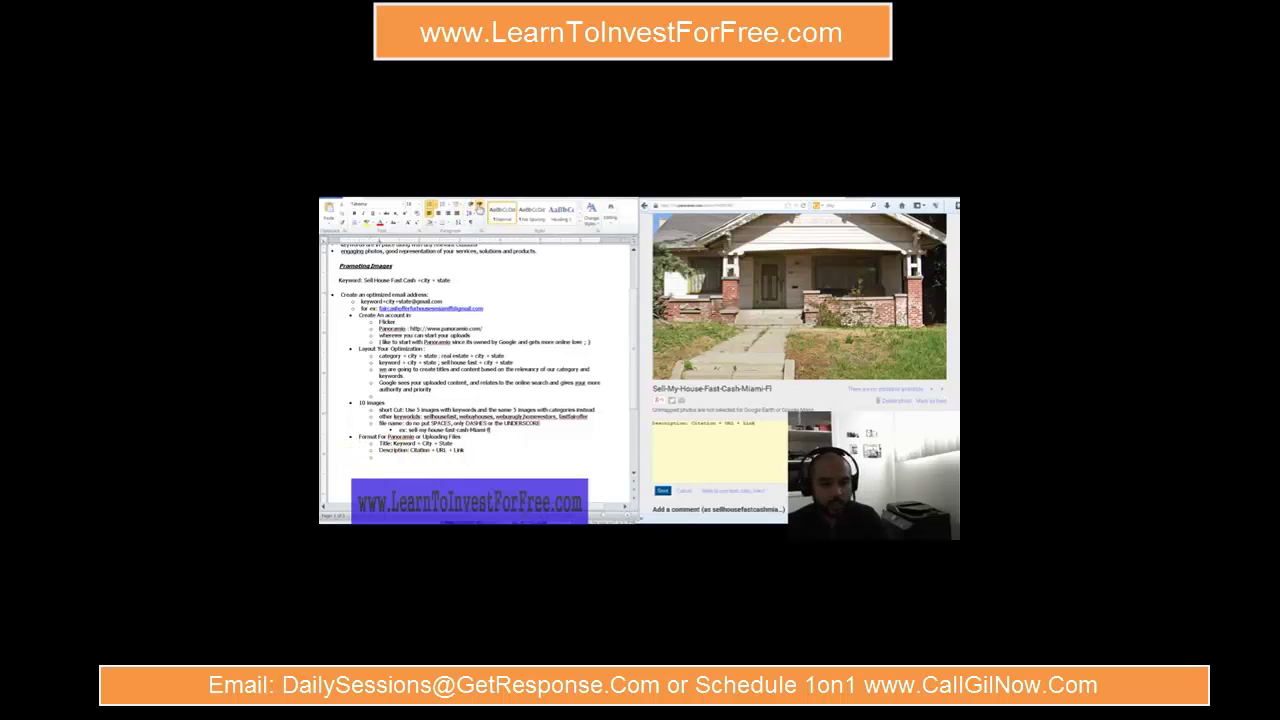
- Replace the photo's description draft with a placeholder contact name followed by "/ Company Name/ Service/ Product Name", and "Business Address" on a second line
drag(776, 424, 645, 423)
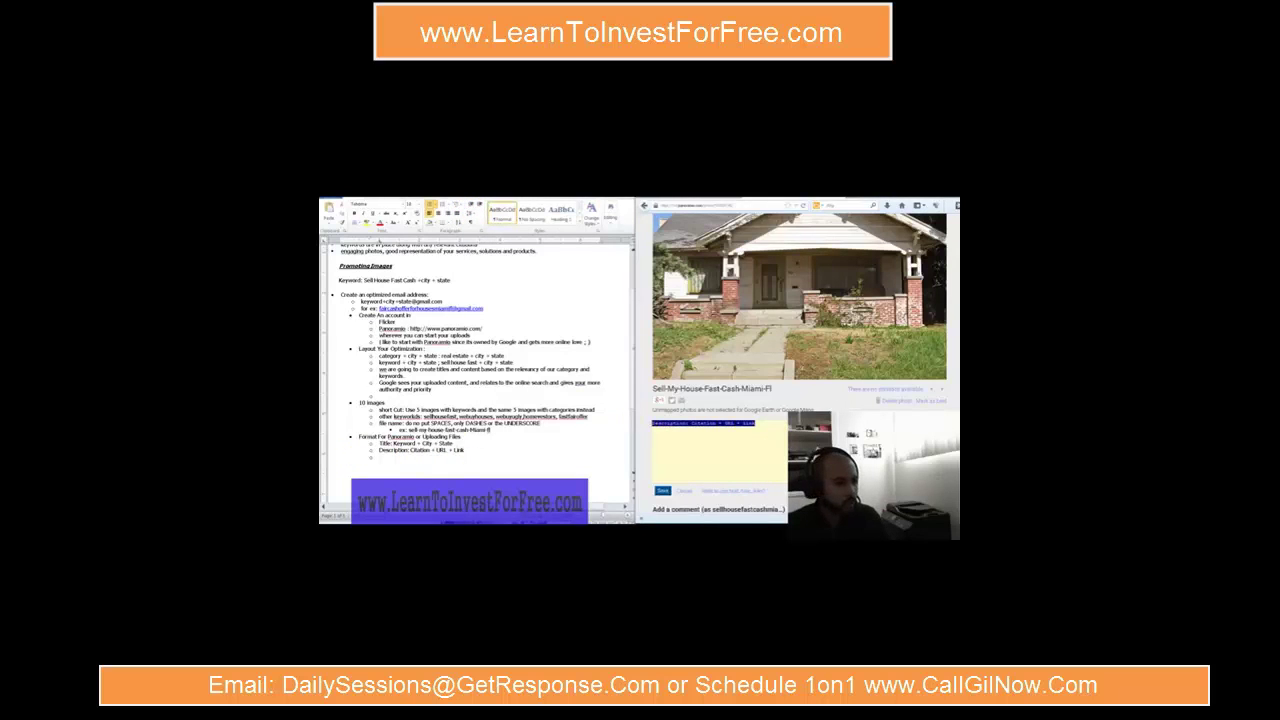
click(702, 436)
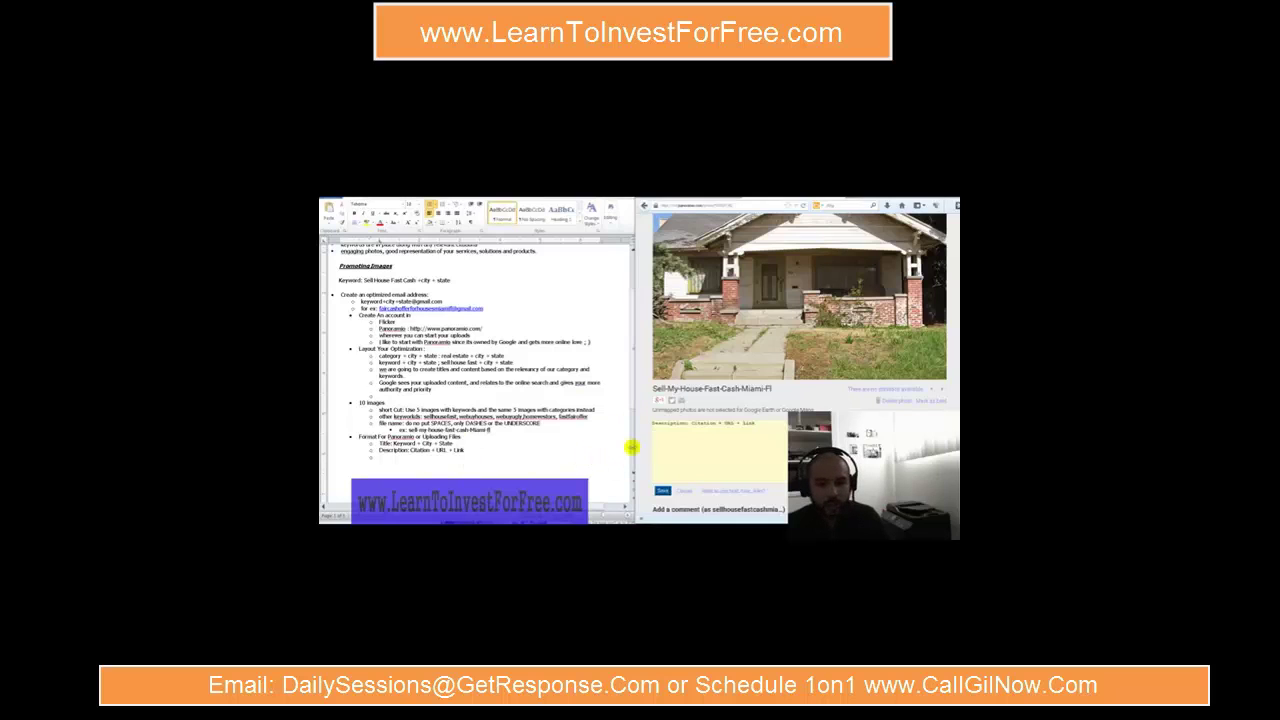
drag(757, 423, 624, 420)
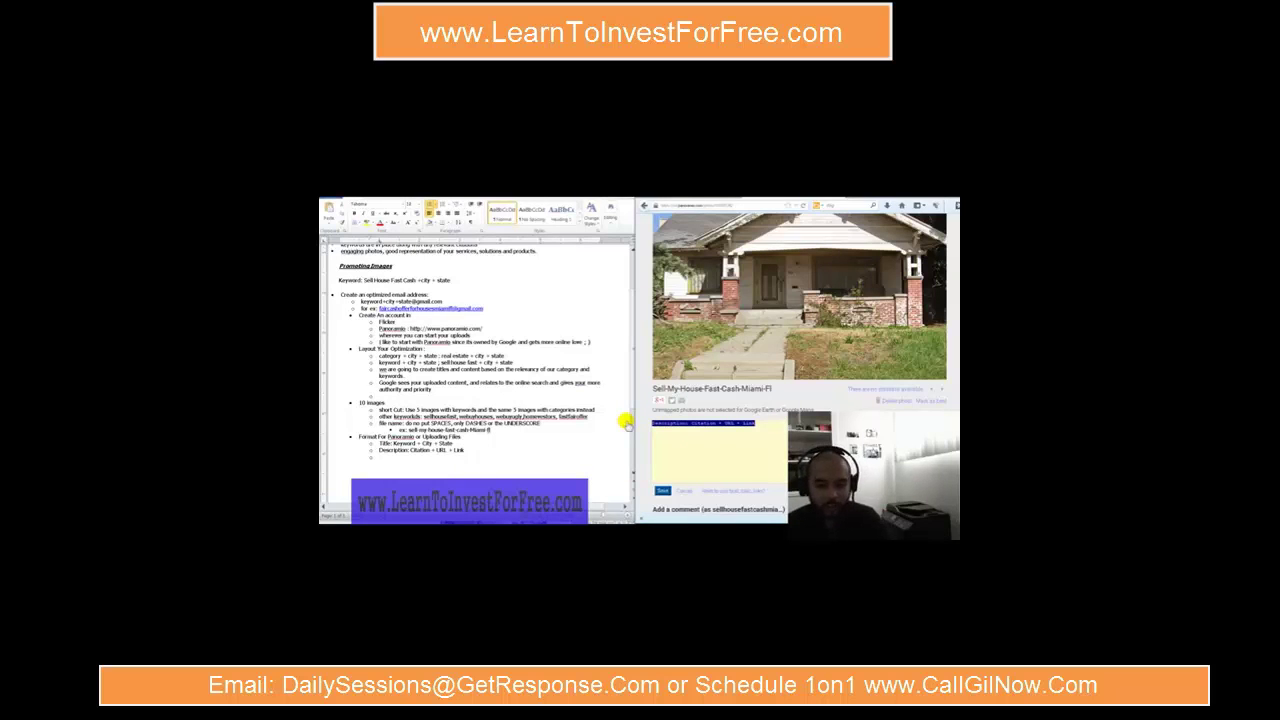
key(BackSpace)
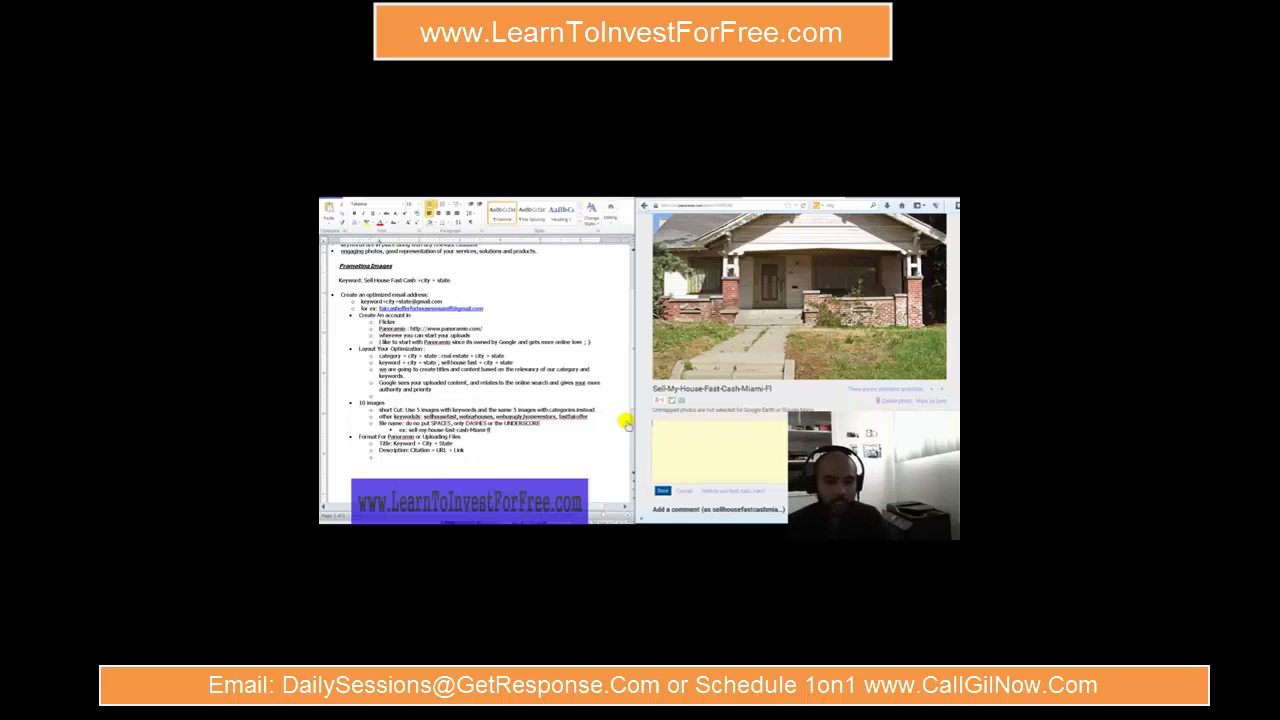
text(Fa)
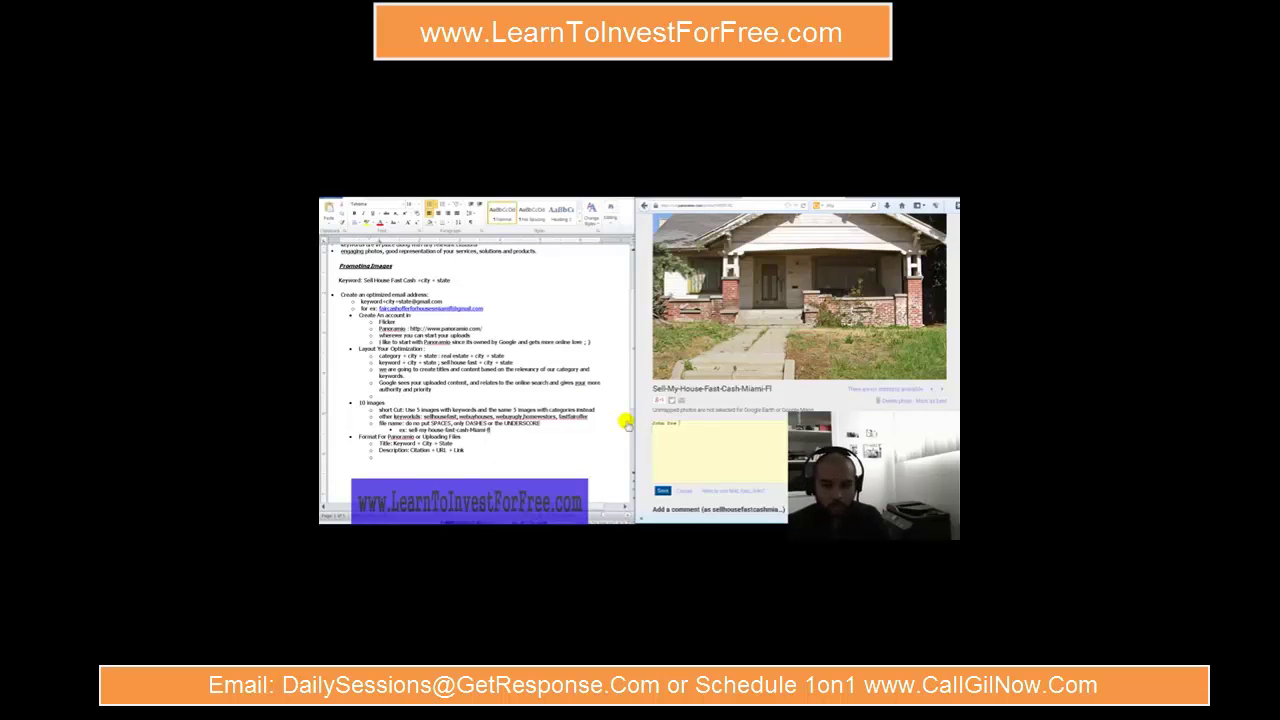
text(ompany N)
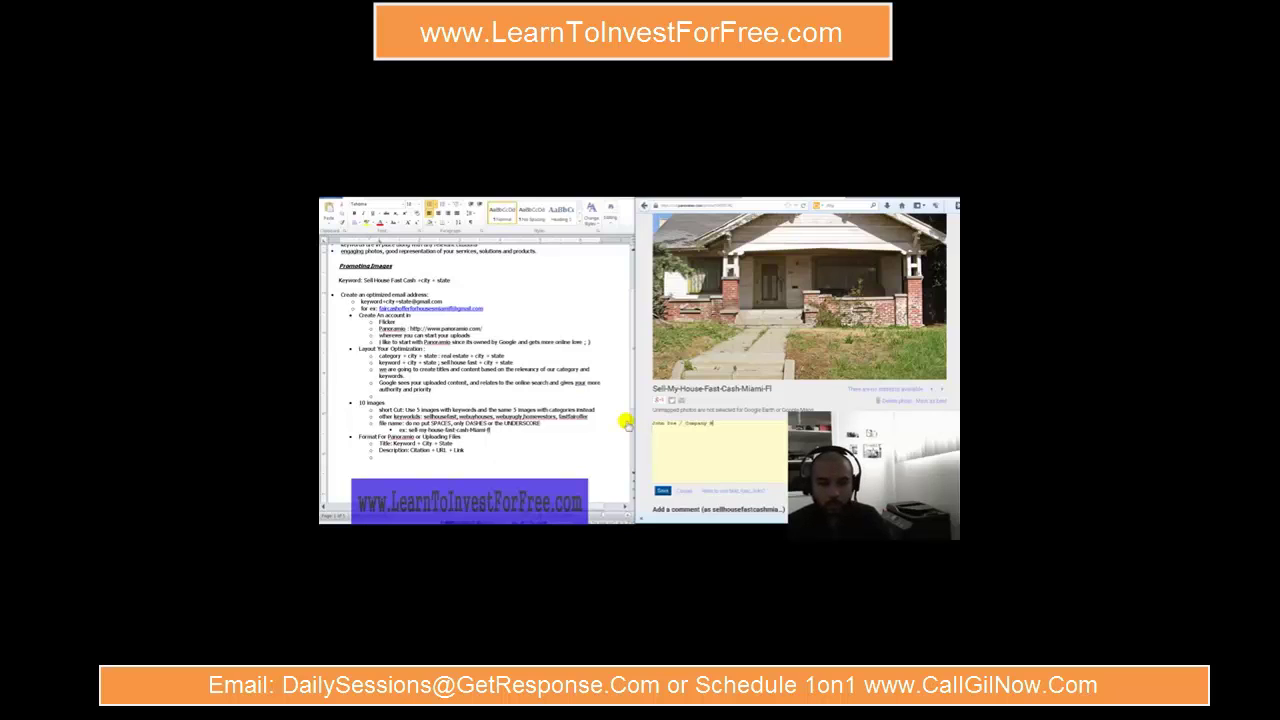
text(ame/ Resid)
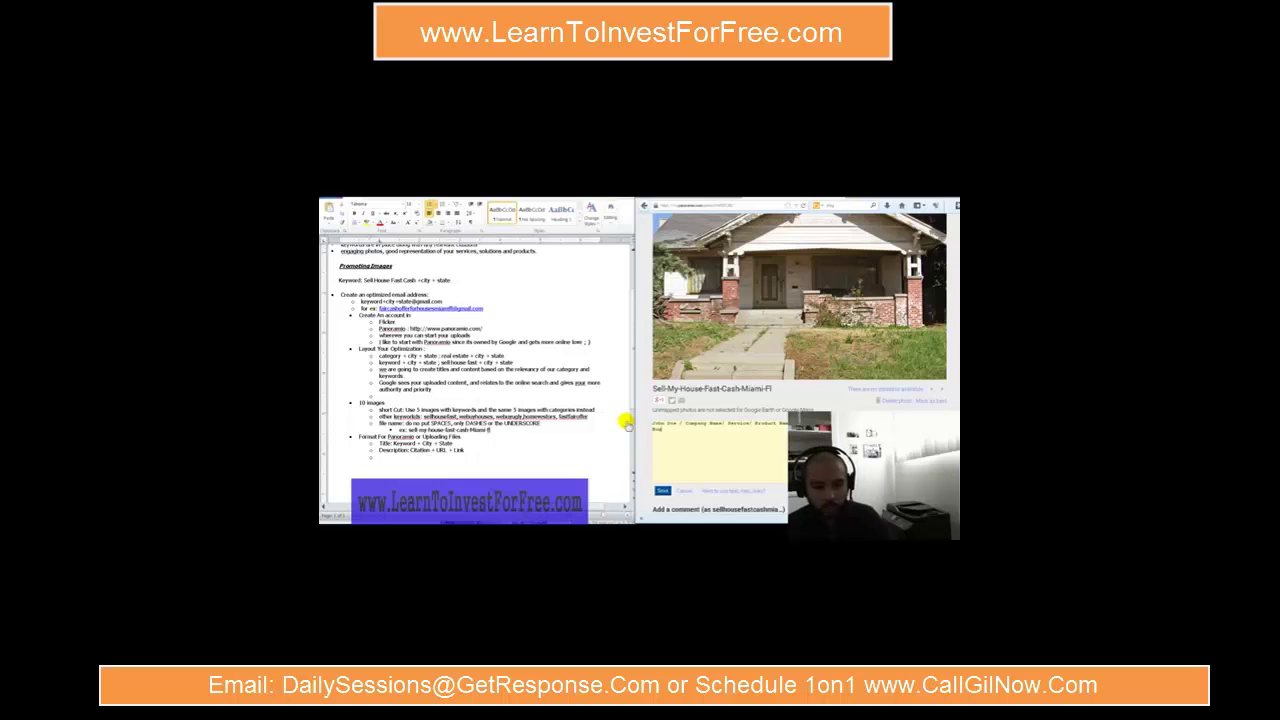
text(iness Address)
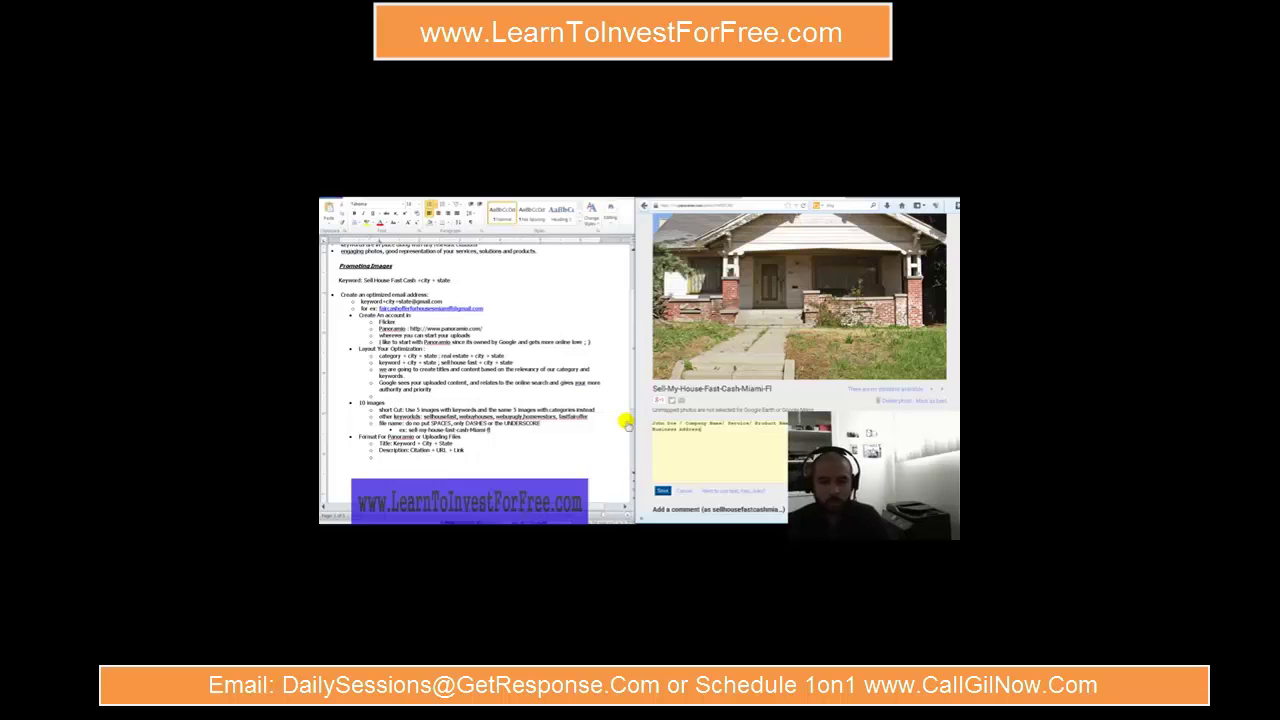
- Copy both citation lines from the photo description into the notes and indent them as sub-bullets under the description line
key(ctrl+a)
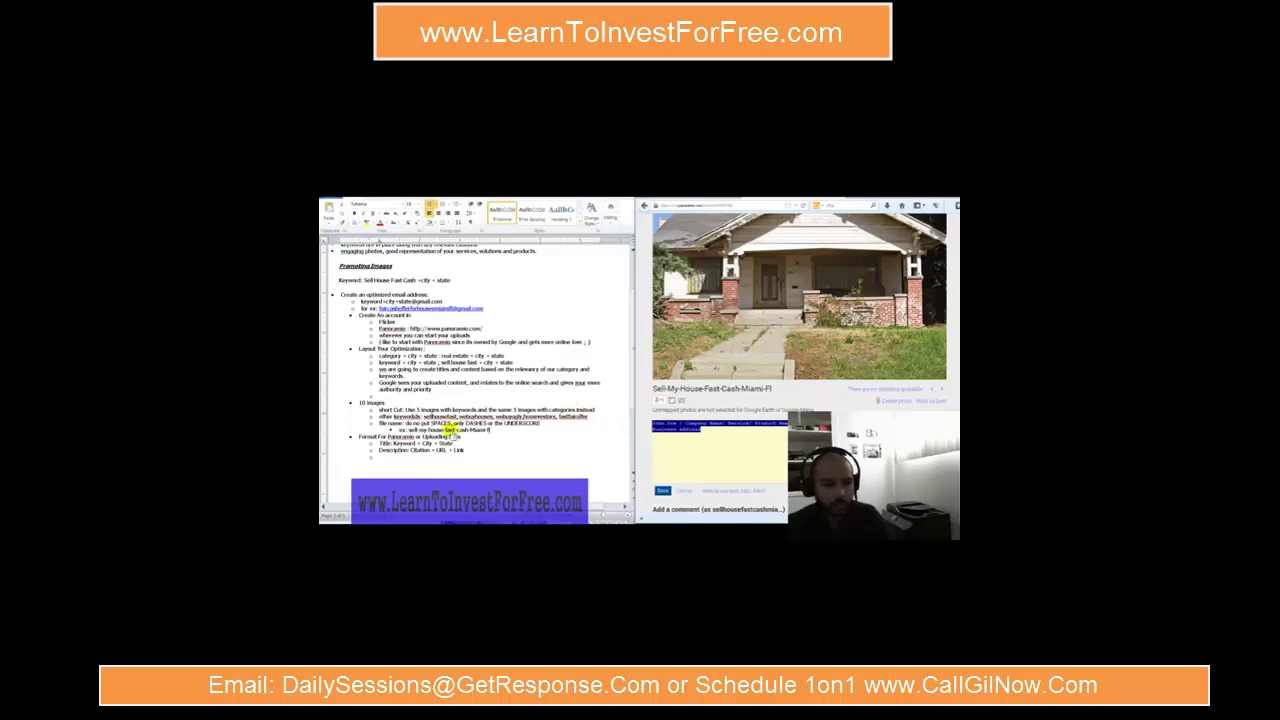
key(ctrl+c)
click(420, 458)
key(ctrl+v)
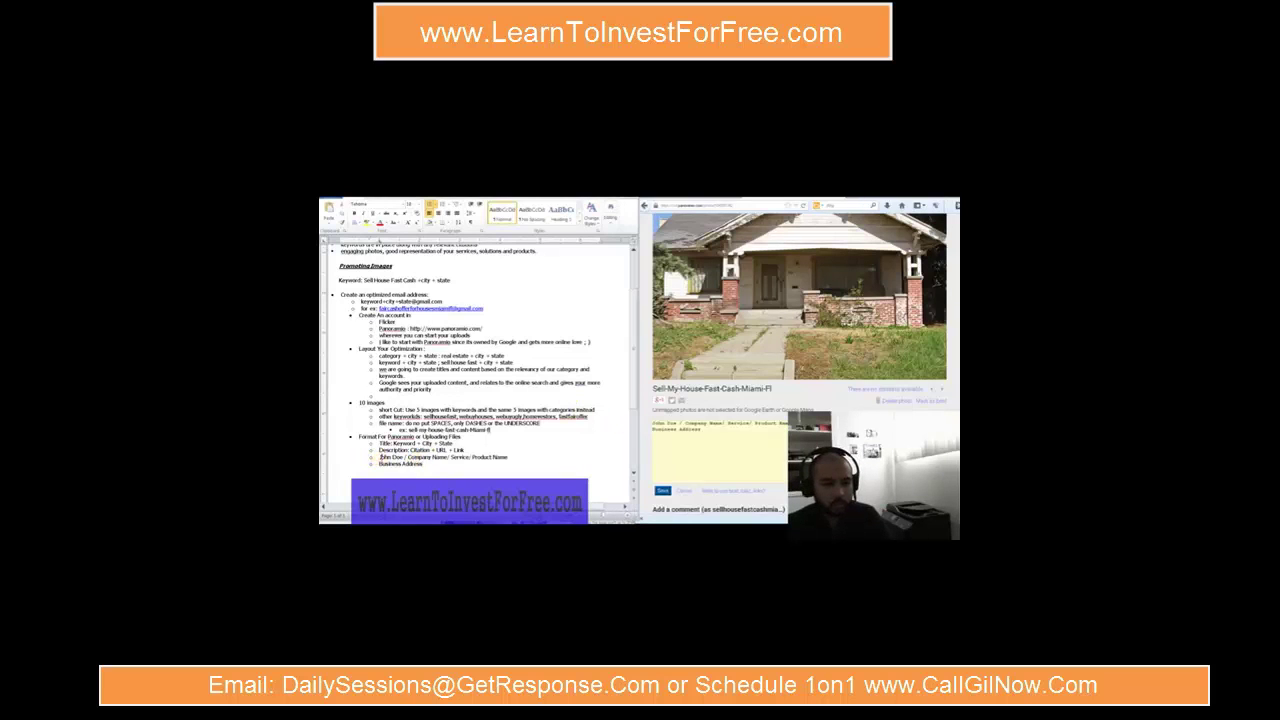
click(478, 205)
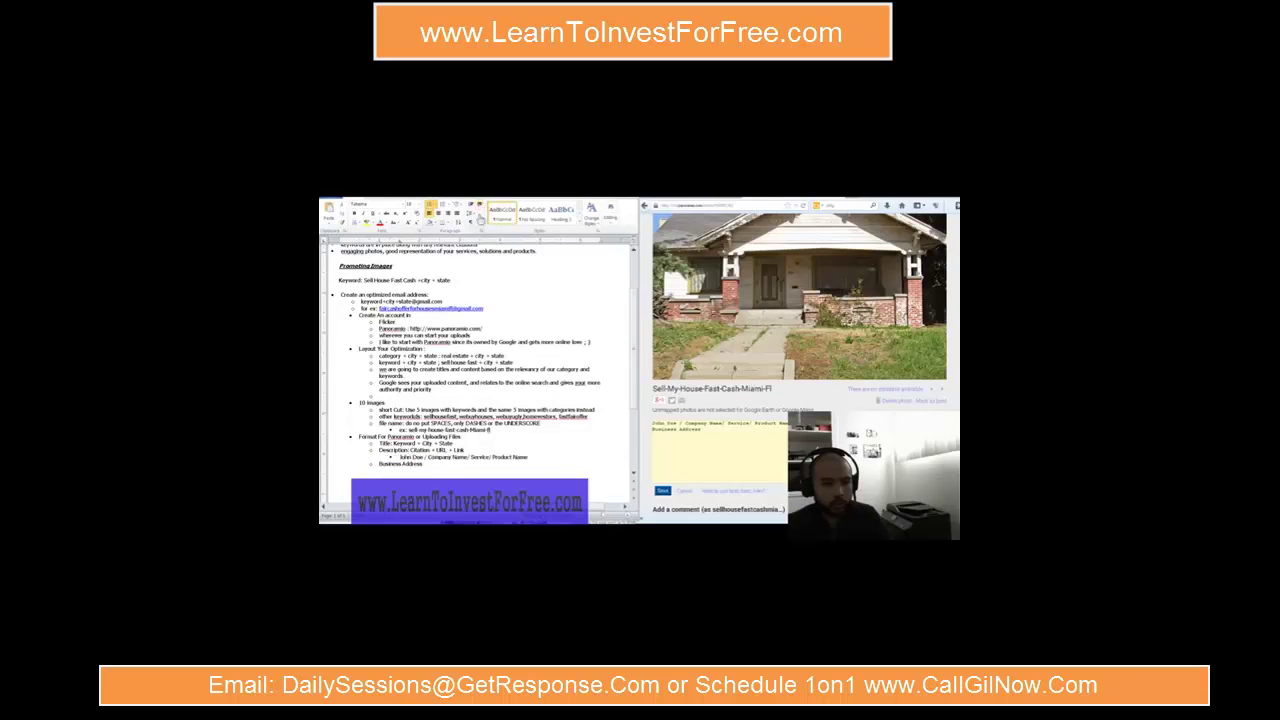
click(379, 464)
click(480, 207)
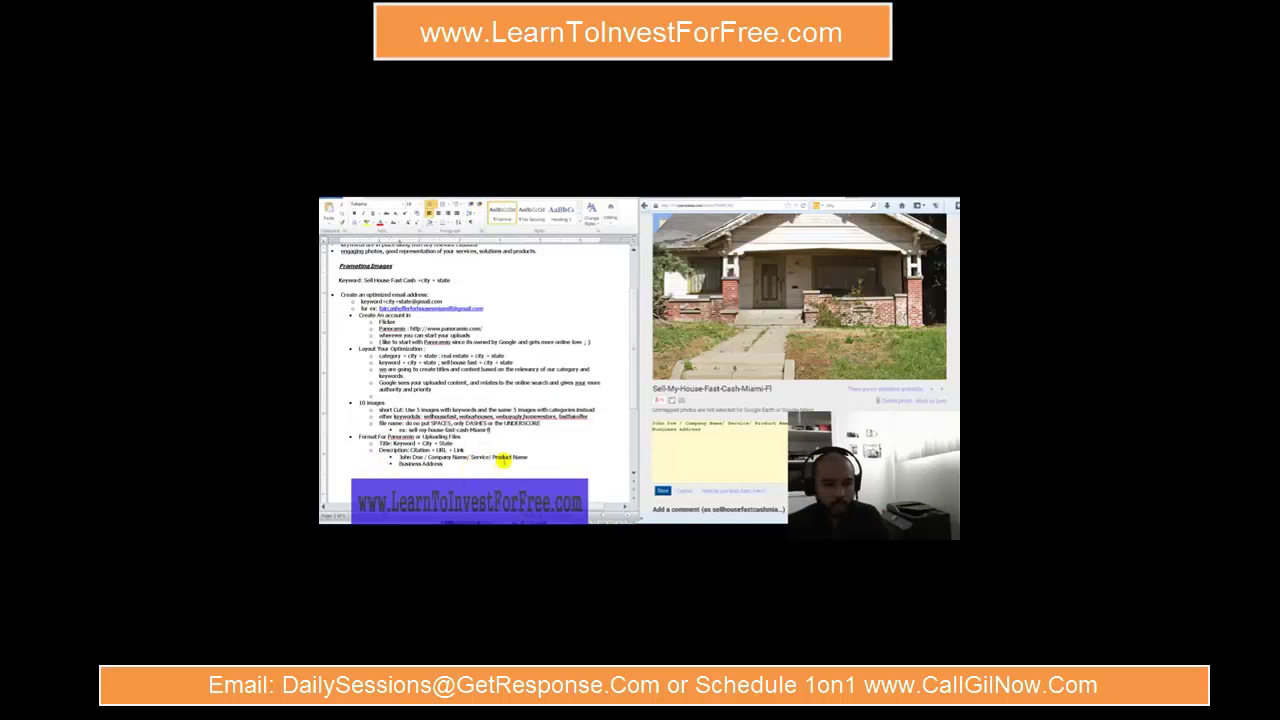
click(503, 463)
key(Return)
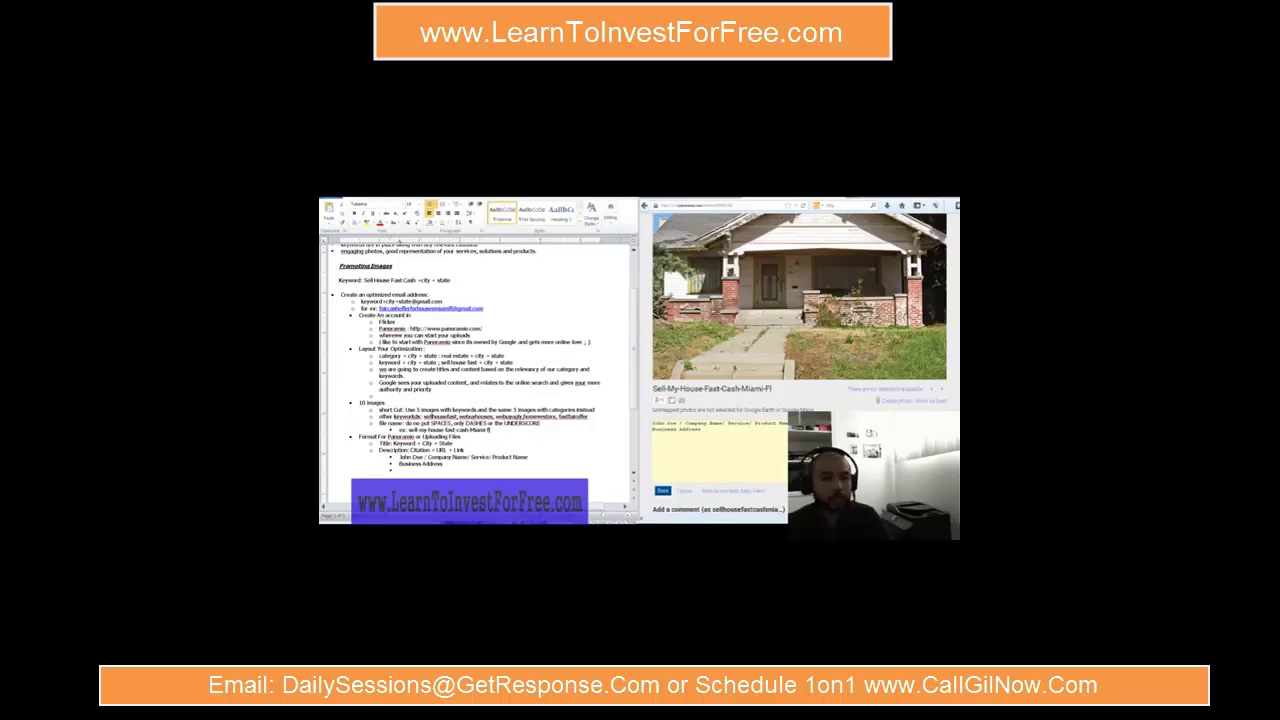
click(412, 470)
key(ctrl+v)
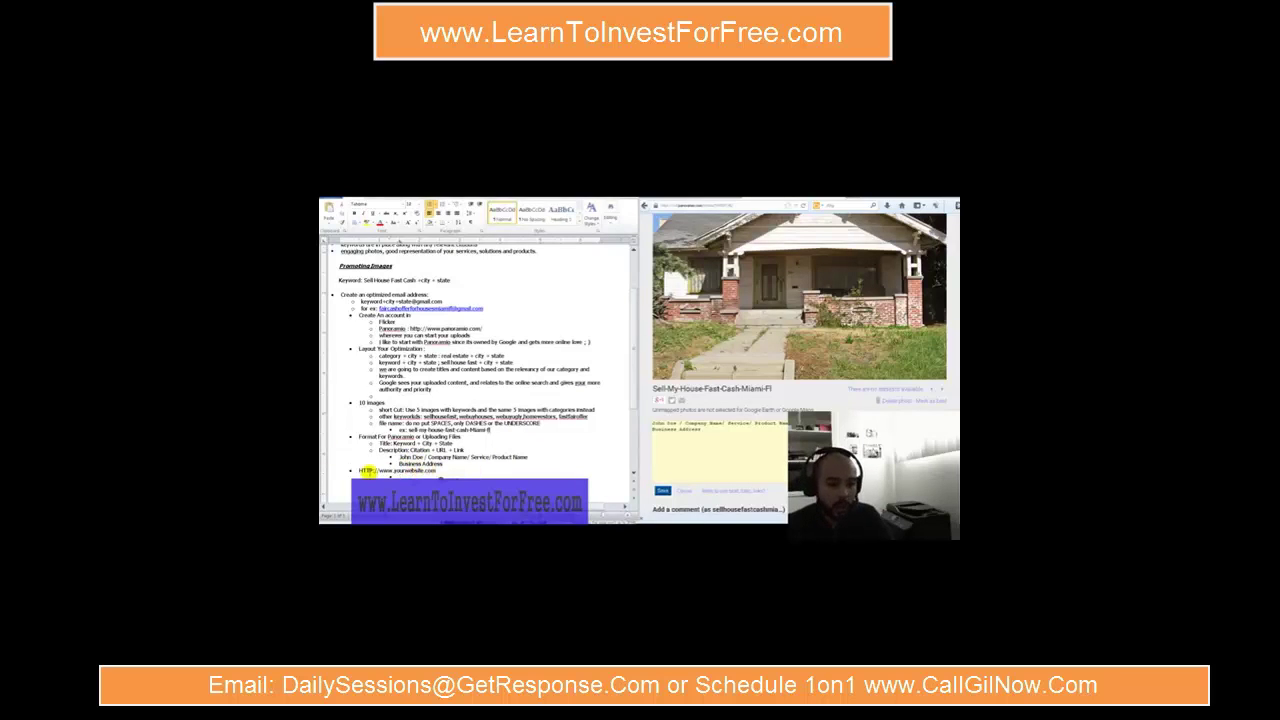
click(478, 204)
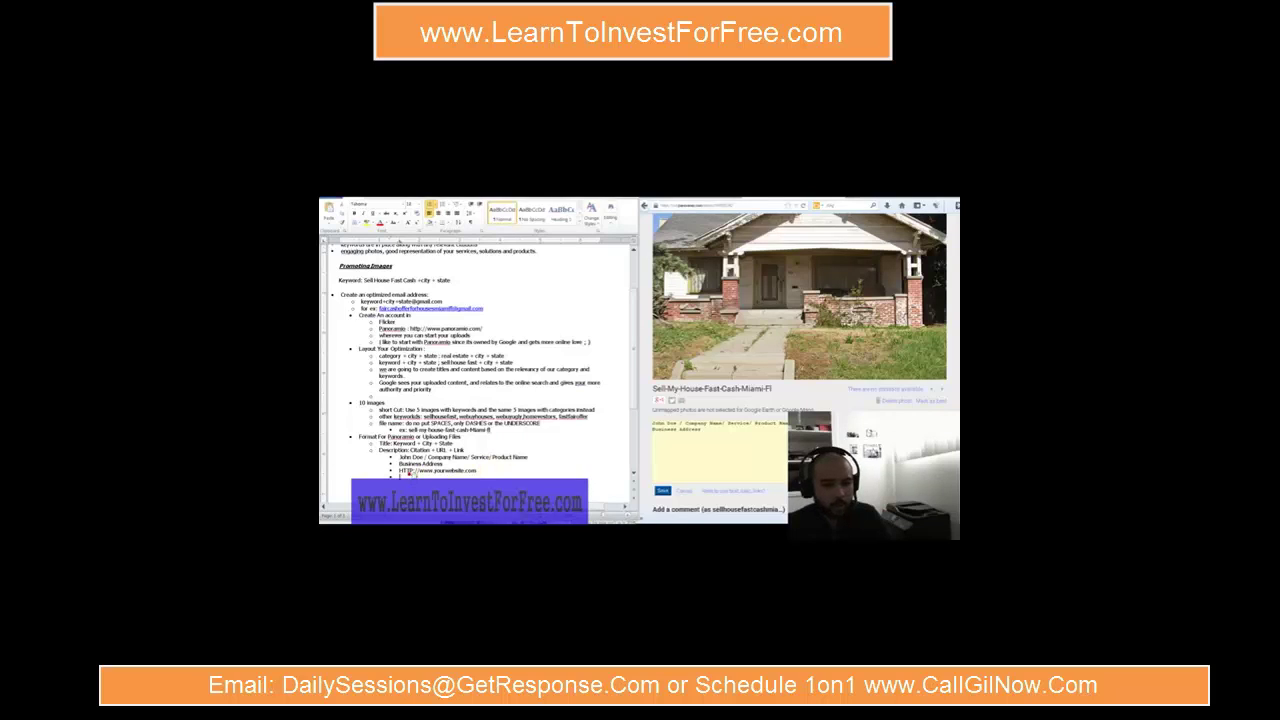
- Paste the Panoramio mark up language note and its keyword anchor text line below the website, indented to the same sub-bullet level
key(ctrl+v)
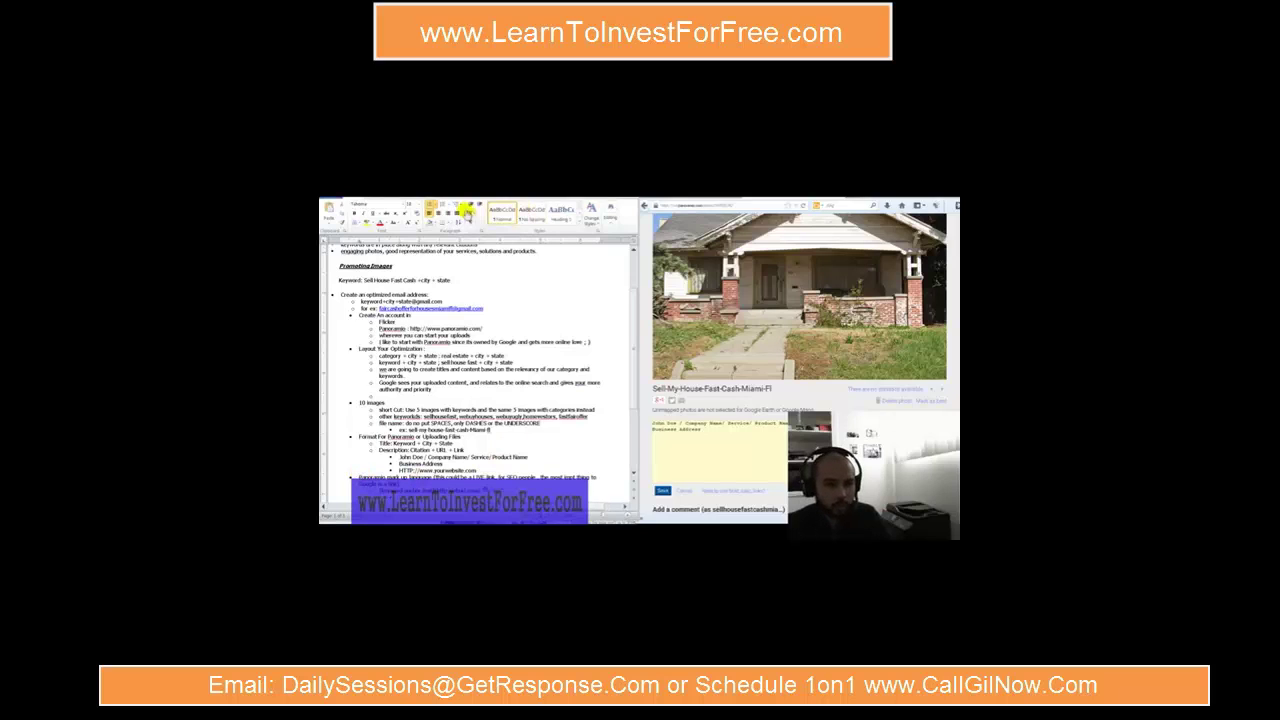
click(478, 205)
click(478, 205)
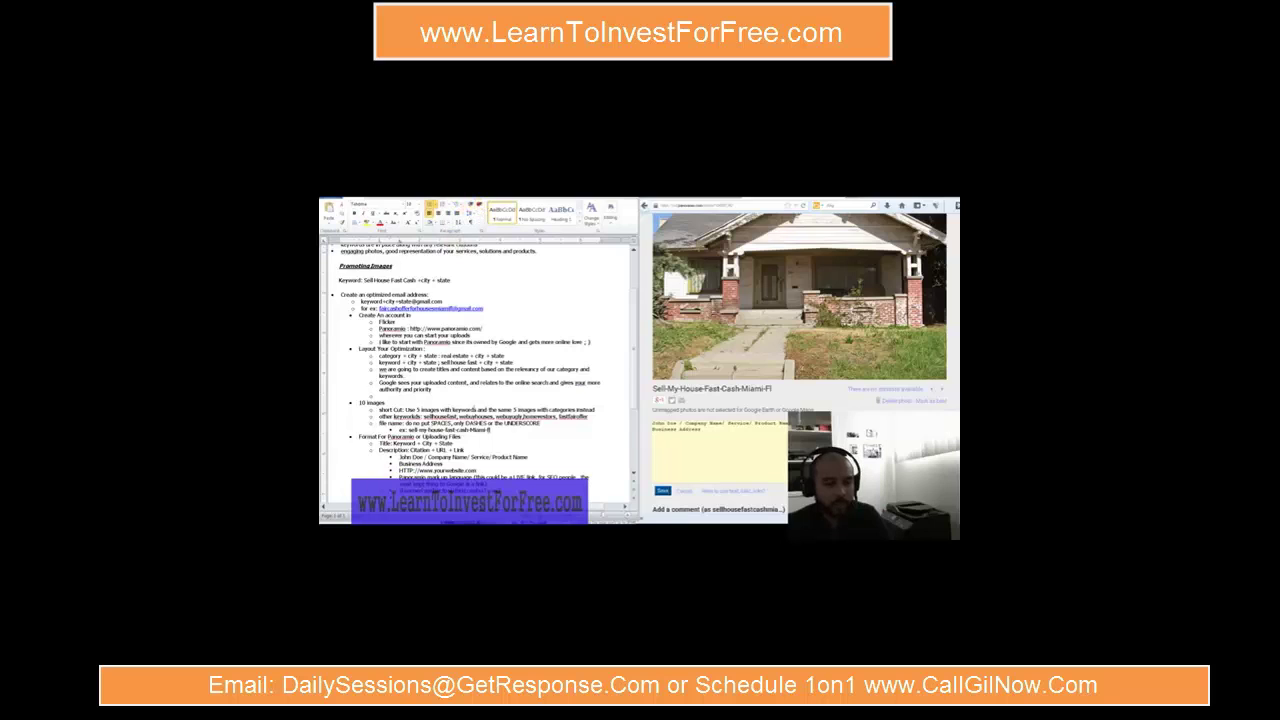
scroll(473, 408, down, 2)
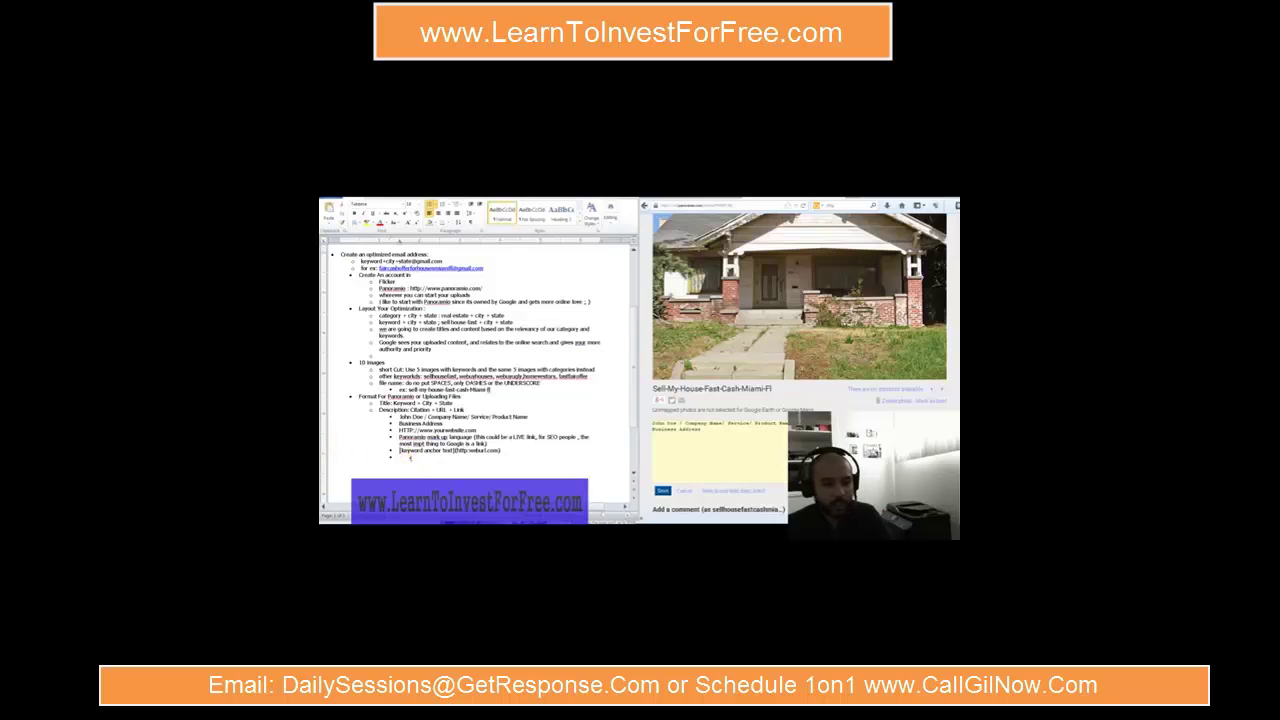
- Add "See Example Below:" to the notes and insert the example citation with company name, address, phone and website link beneath it
click(409, 459)
text(See)
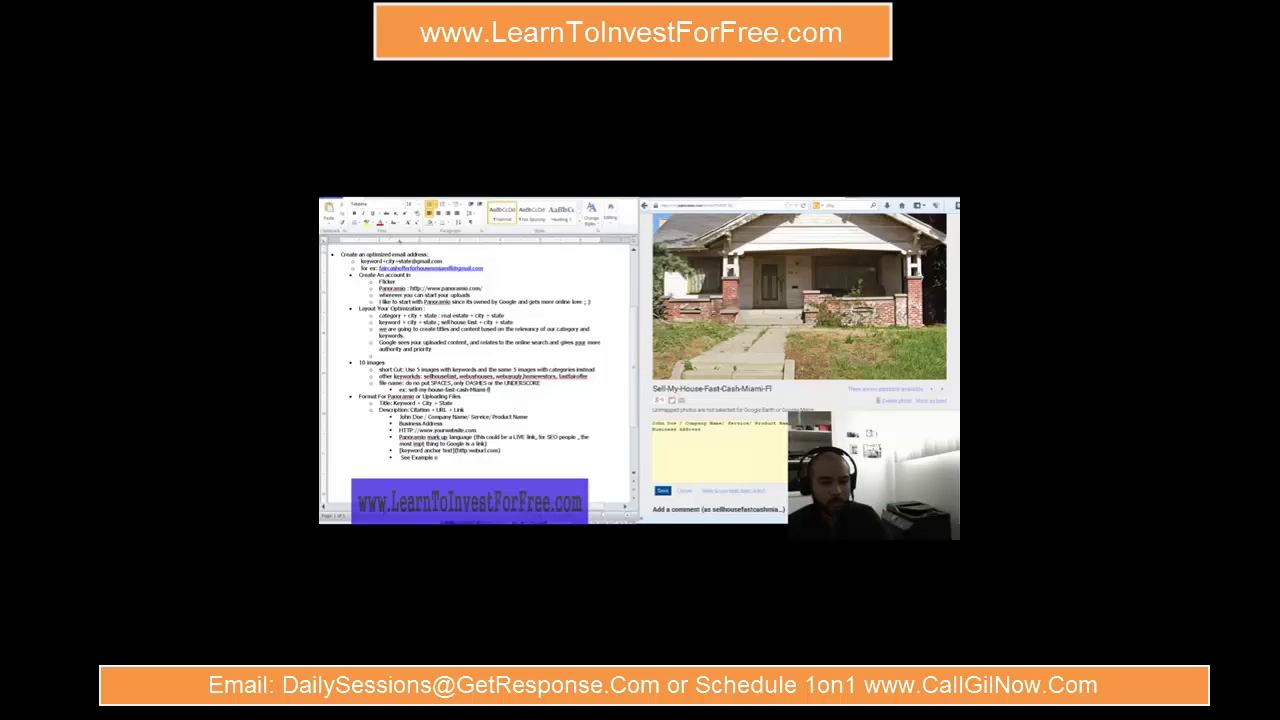
text(Example Below:)
key(Return)
key(ctrl+v)
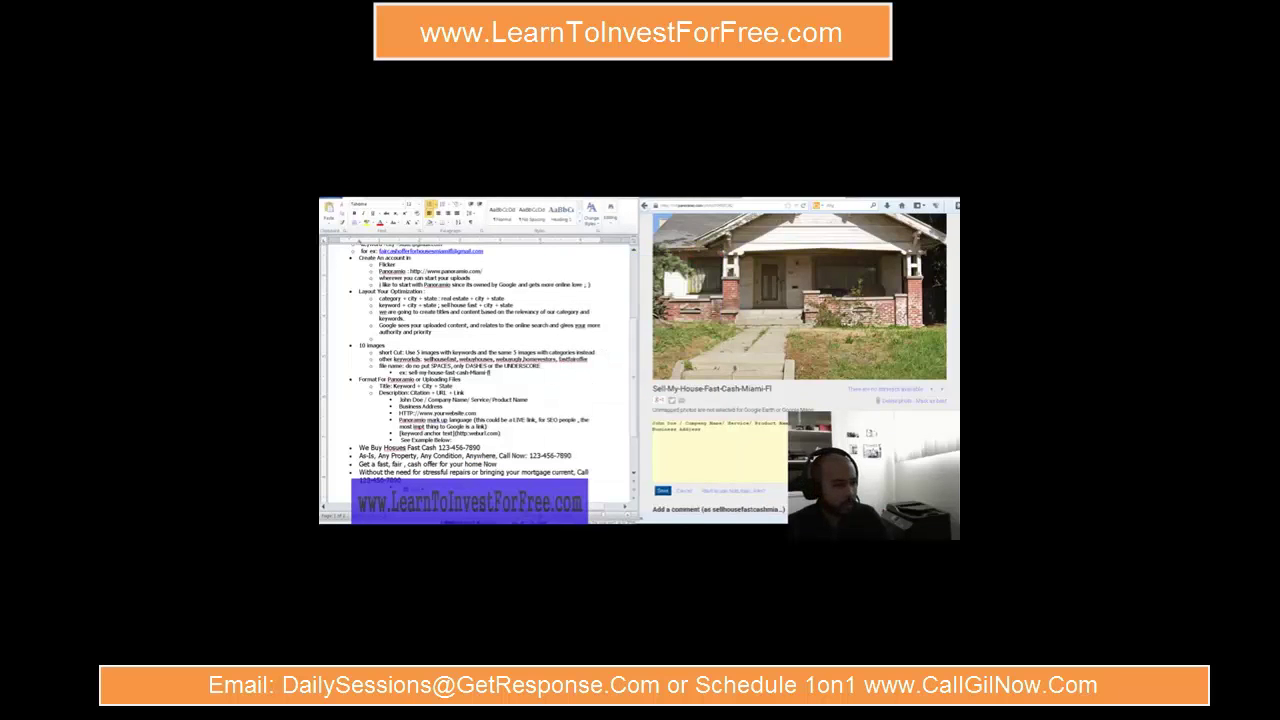
key(ctrl+z)
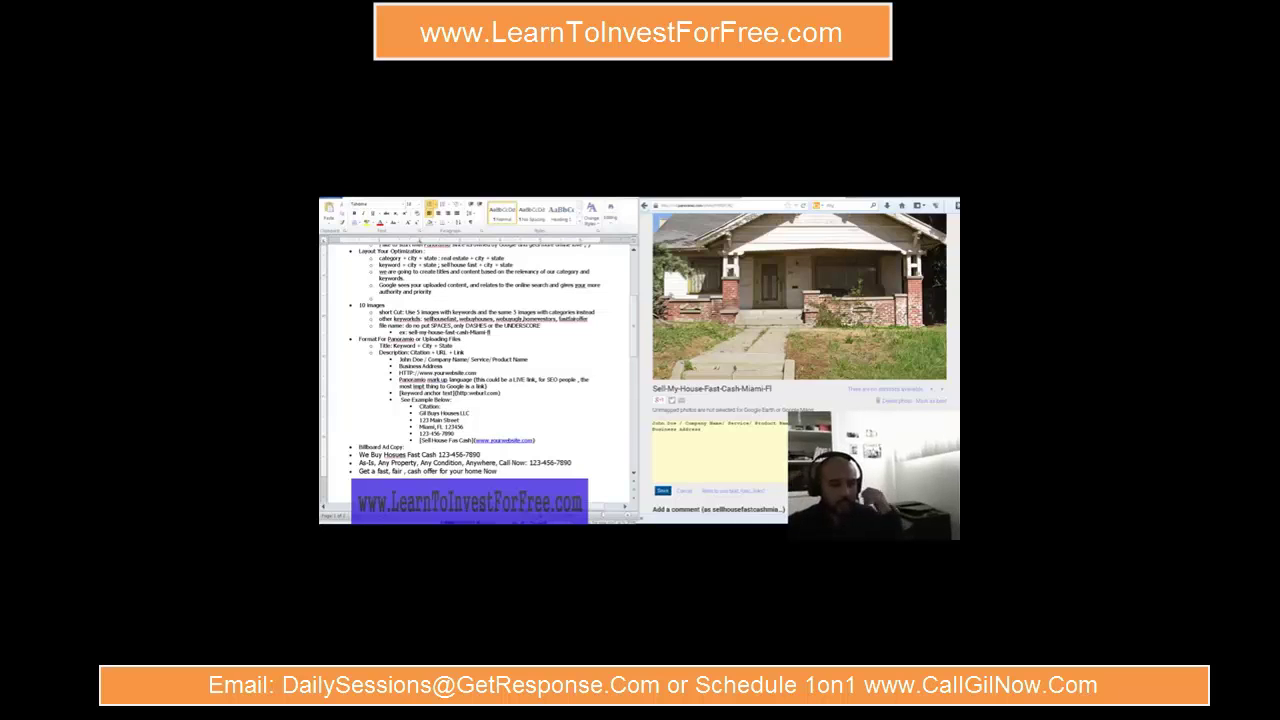
- Shorten the ZIP code in the example citation to five digits by removing its last digit
double_click(429, 406)
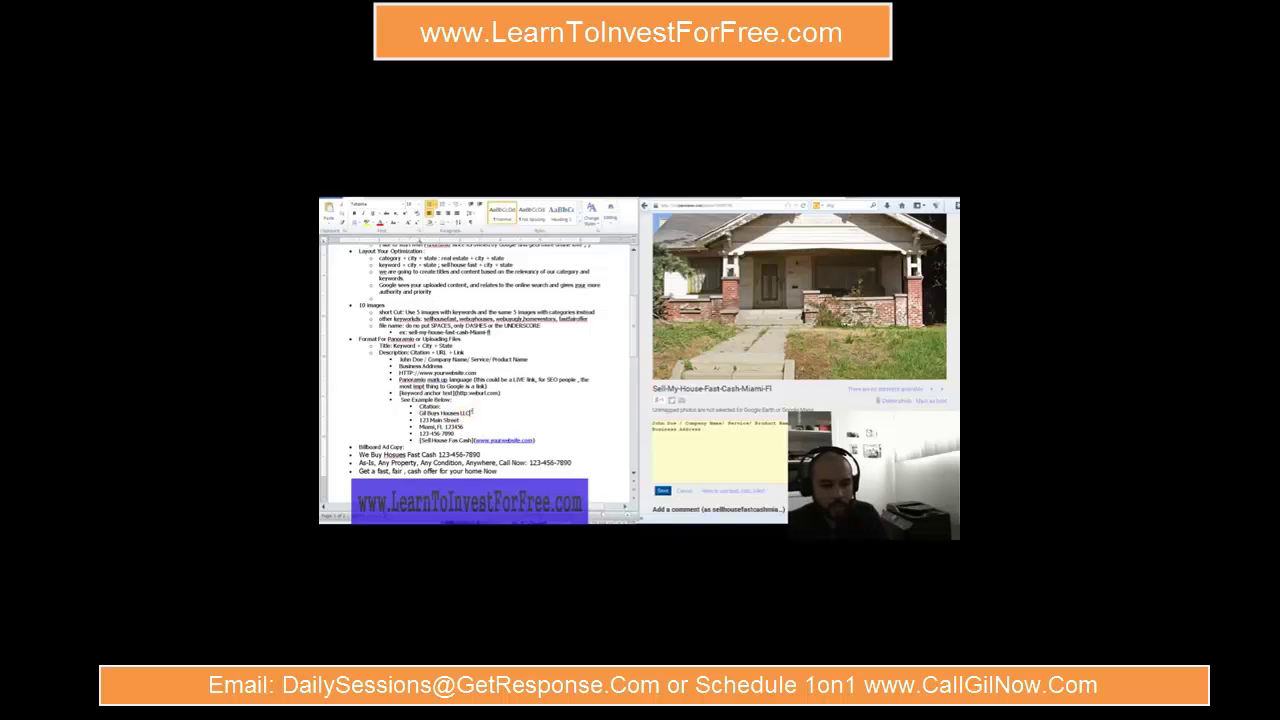
click(420, 420)
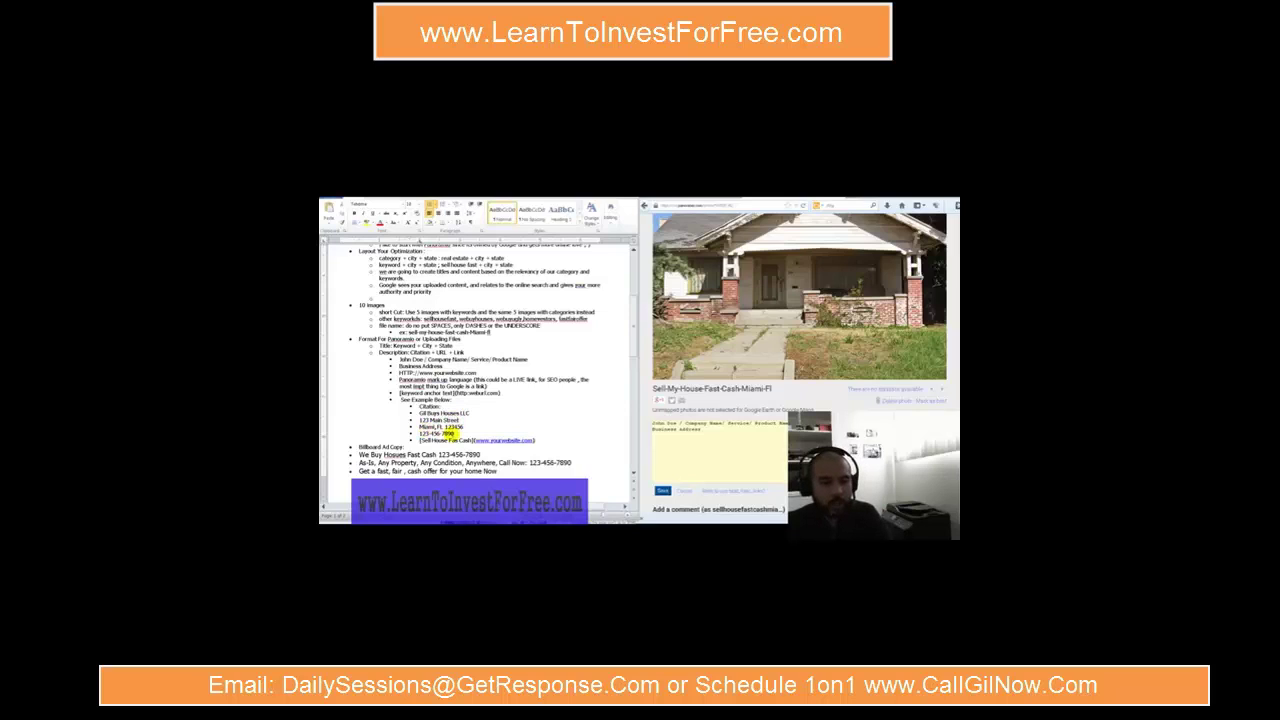
double_click(452, 426)
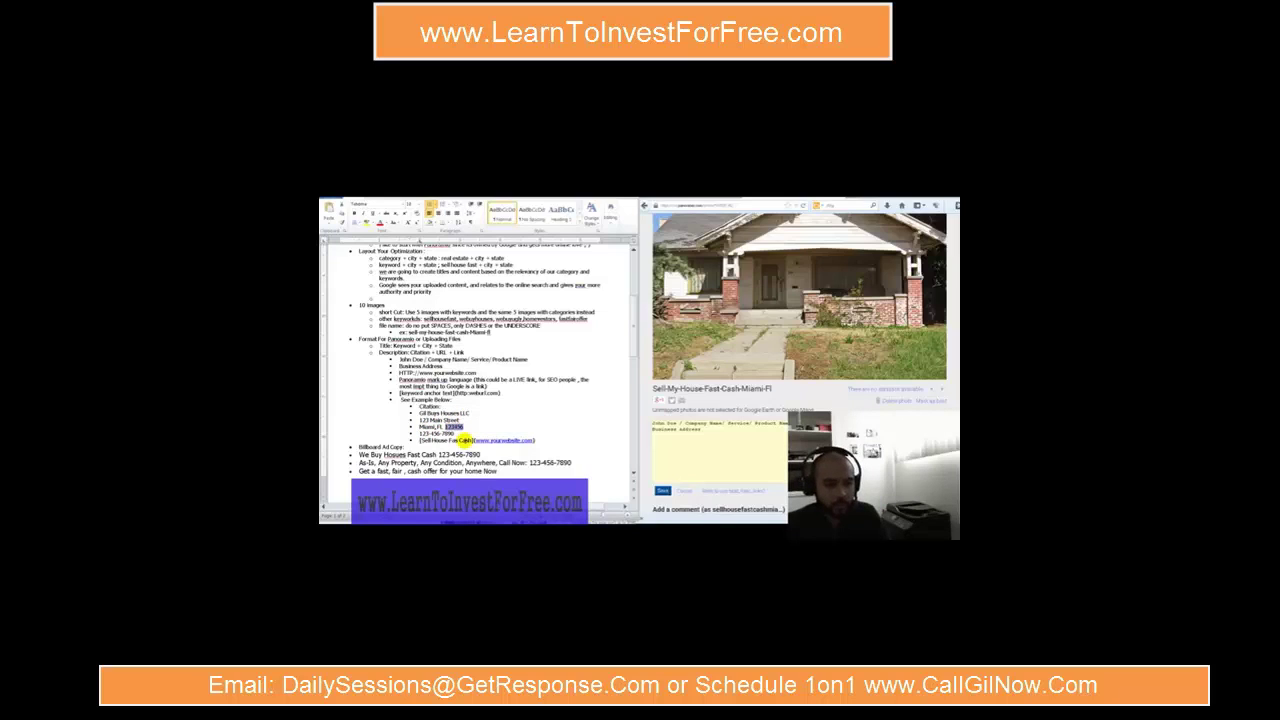
click(452, 428)
key(BackSpace)
- Insert "My" into the example link's anchor text so it reads "Sell My House Fast Cash"
drag(421, 441, 474, 441)
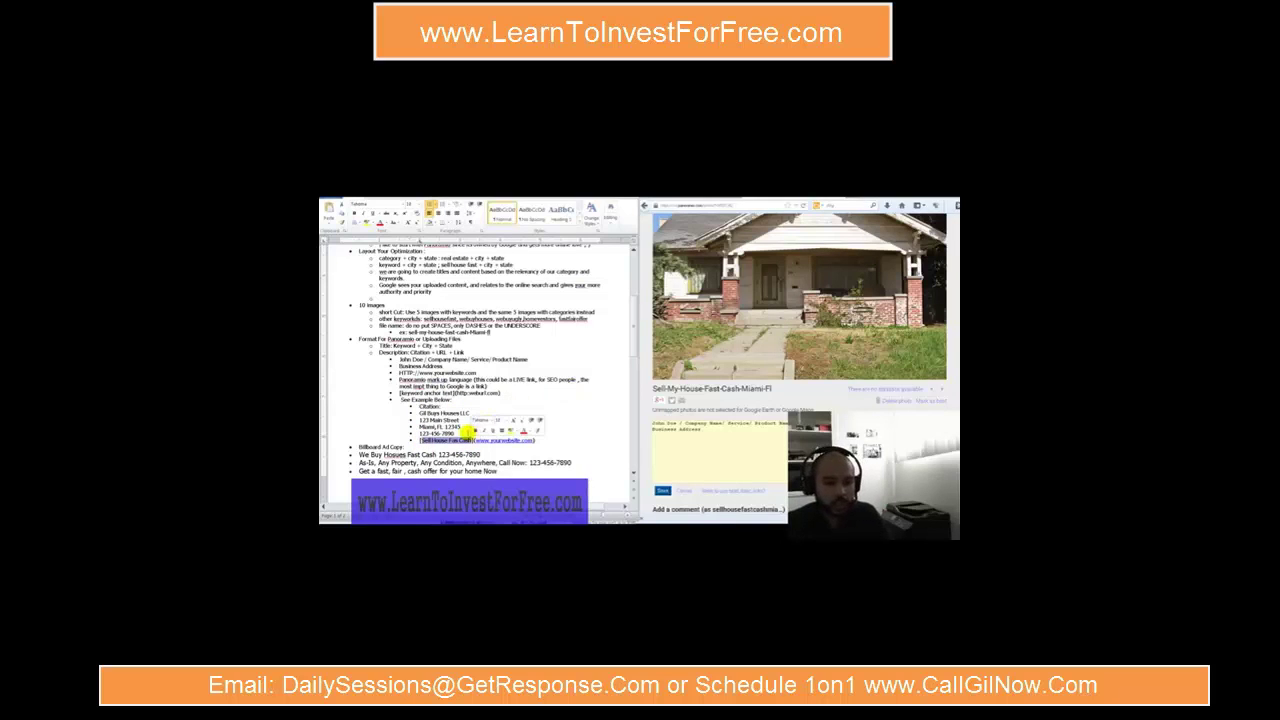
click(462, 443)
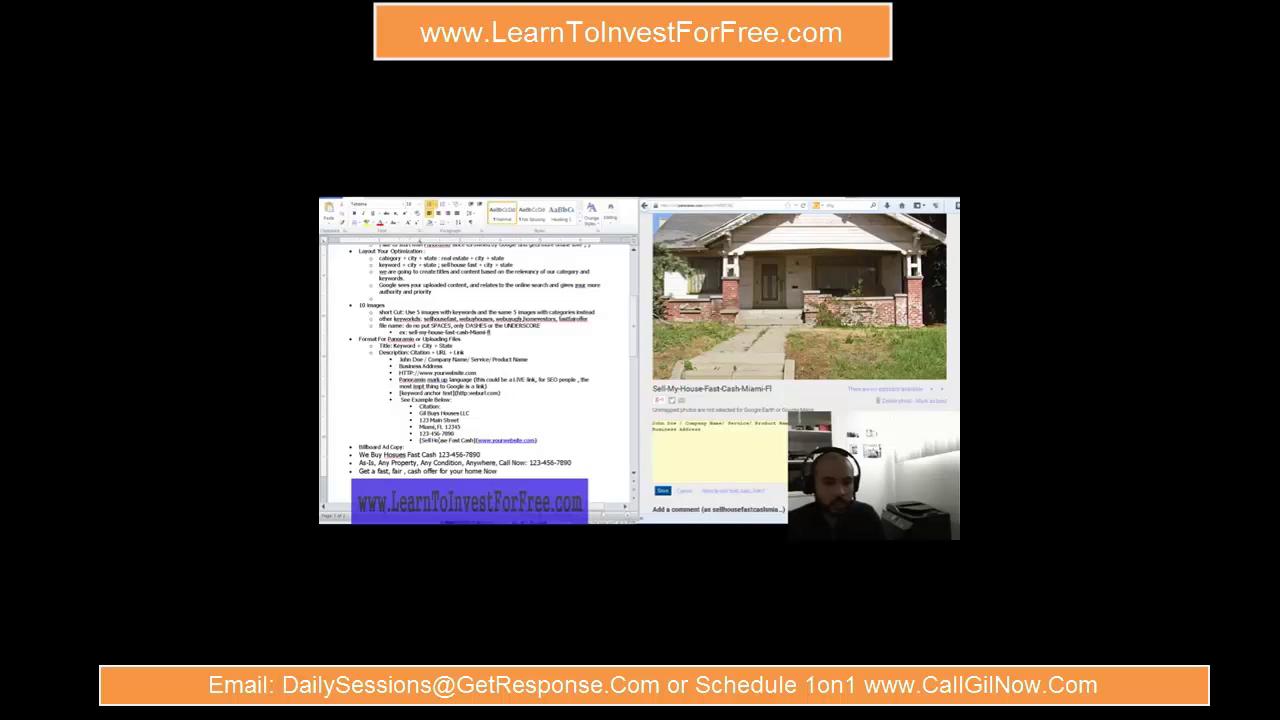
click(422, 440)
text(My)
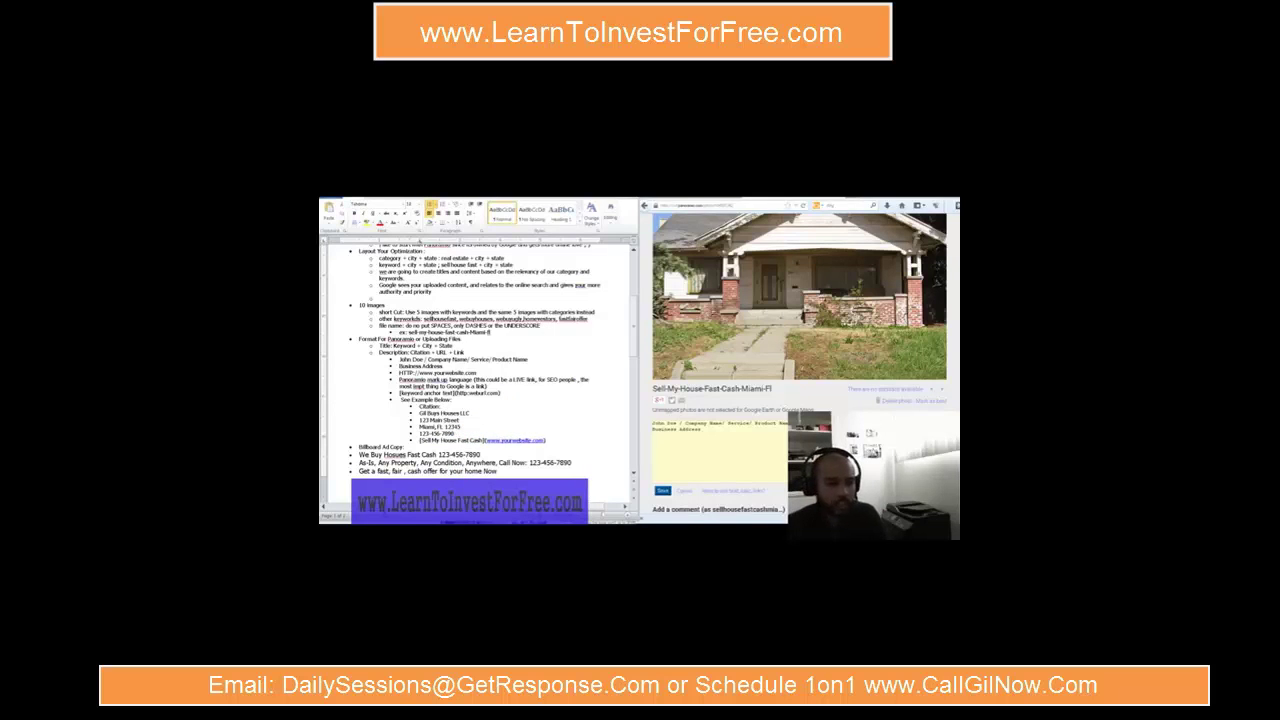
click(424, 440)
drag(424, 440, 483, 441)
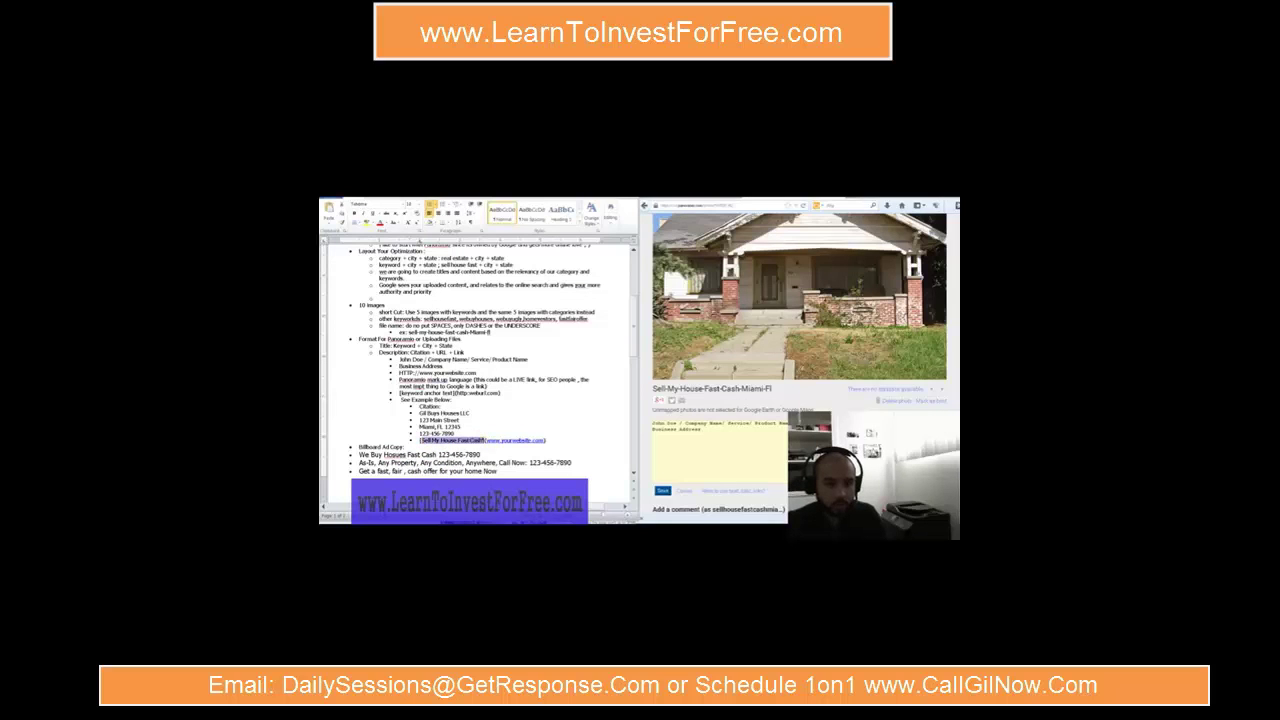
click(497, 442)
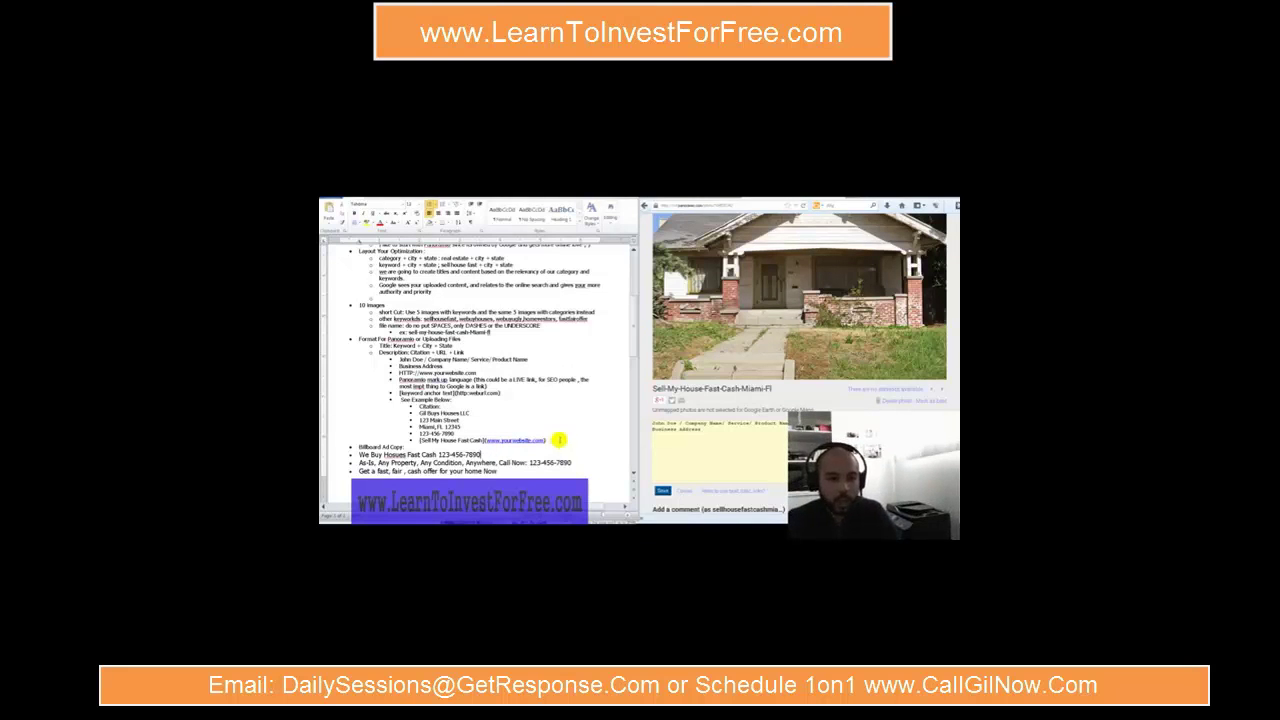
- Copy the example citation from the company name through the link and replace the photo's whole description with it
click(549, 440)
drag(549, 440, 419, 406)
click(419, 410)
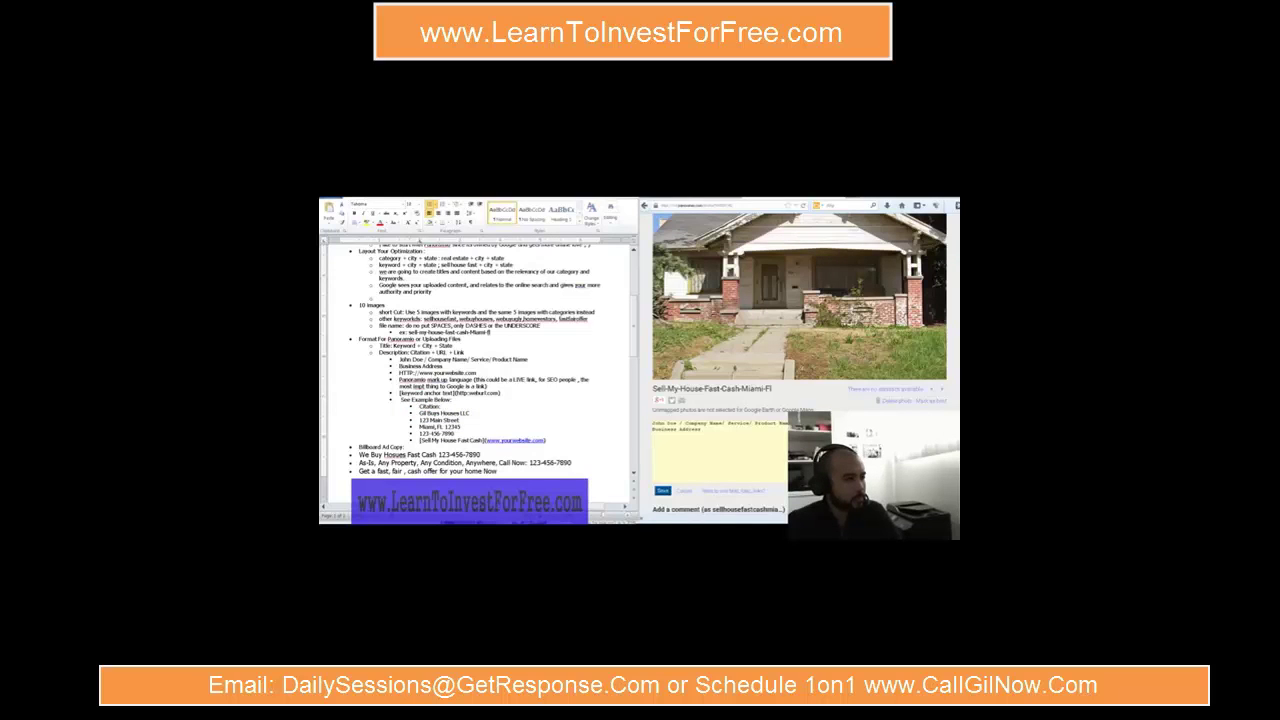
click(715, 444)
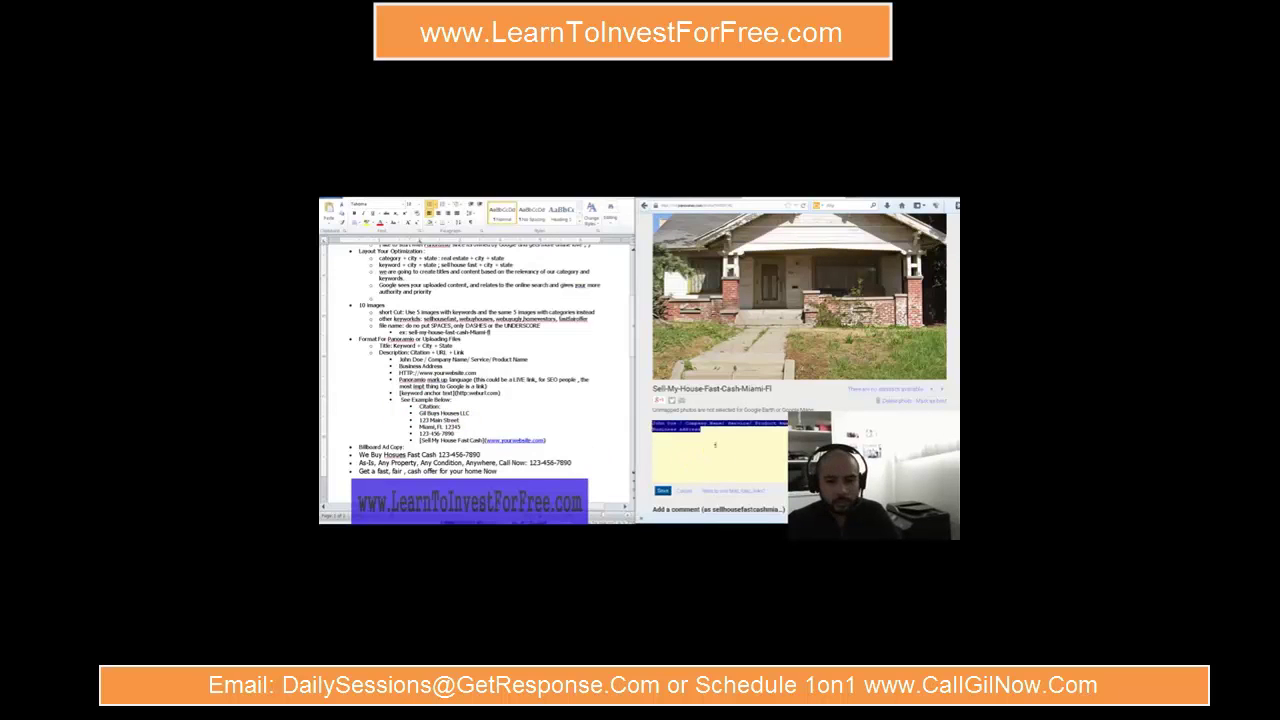
key(ctrl+a)
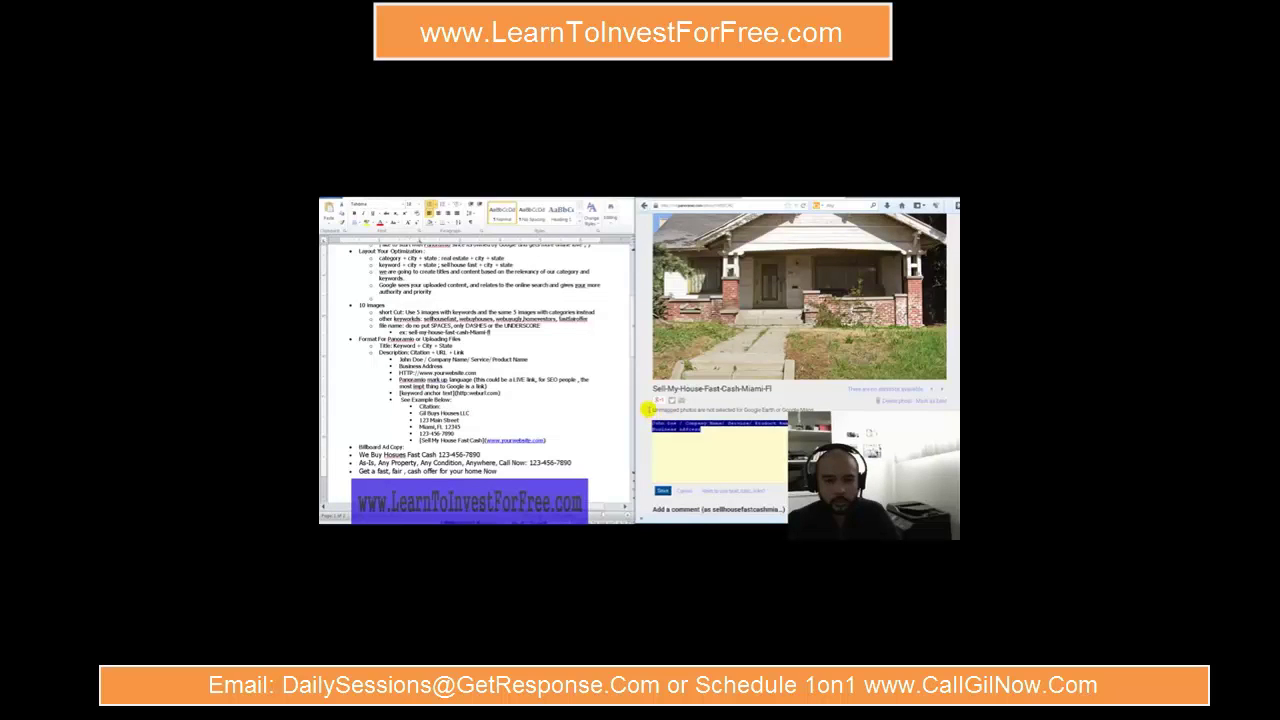
key(ctrl+v)
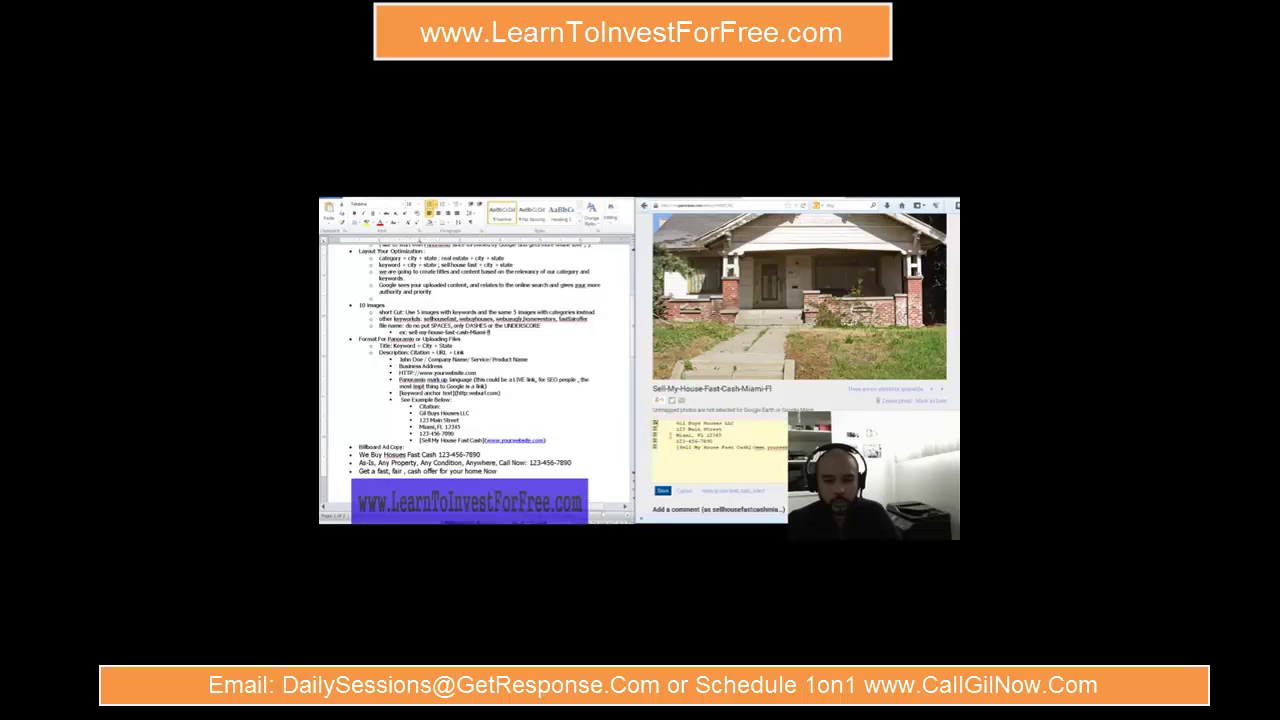
- Remove the pasted bullet characters and indentation from the start of all five lines in the photo's description
key(BackSpace)
key(BackSpace)
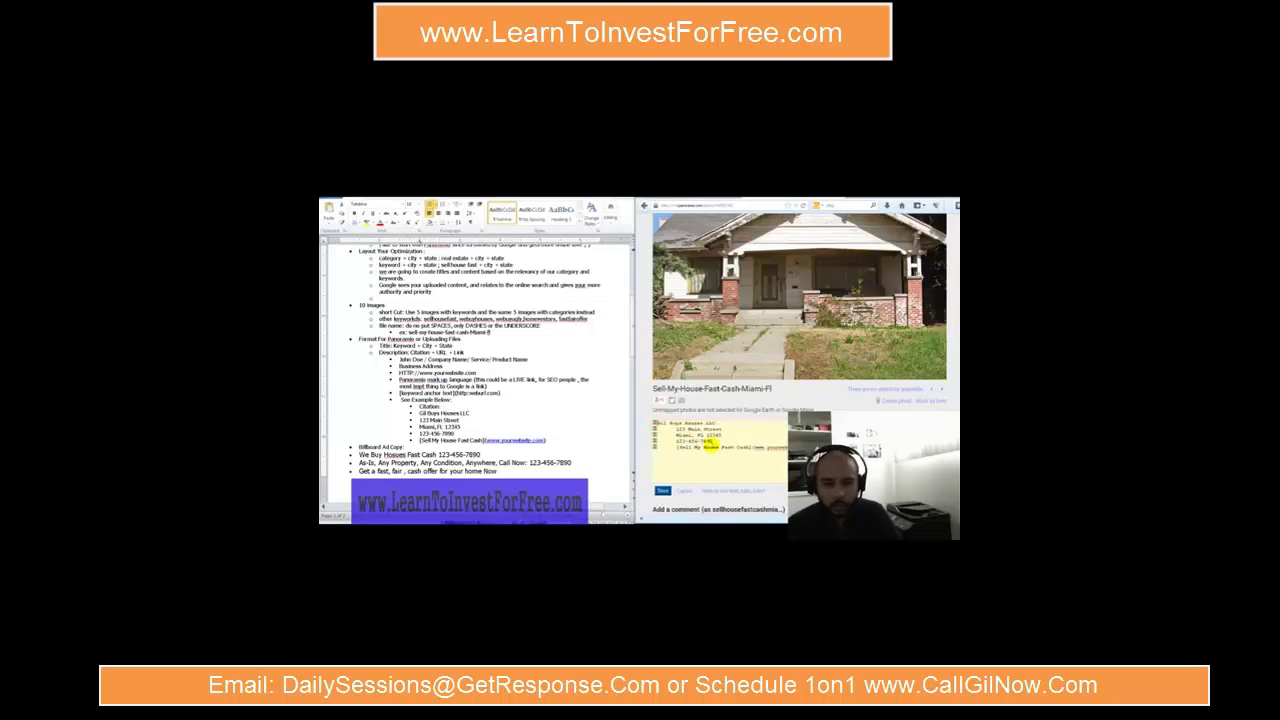
key(Down)
key(Delete)
key(Delete)
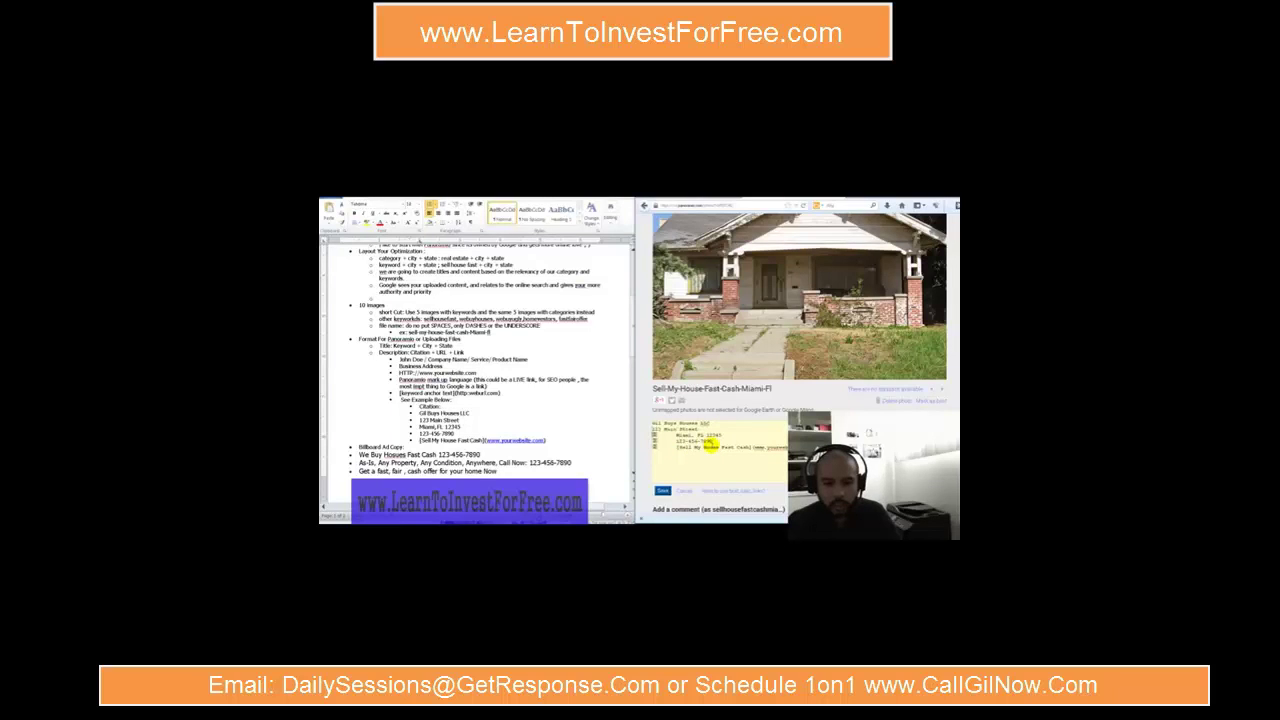
key(Down)
key(Delete)
key(Delete)
key(Down)
key(Delete)
key(Delete)
key(Down)
key(Delete)
key(Delete)
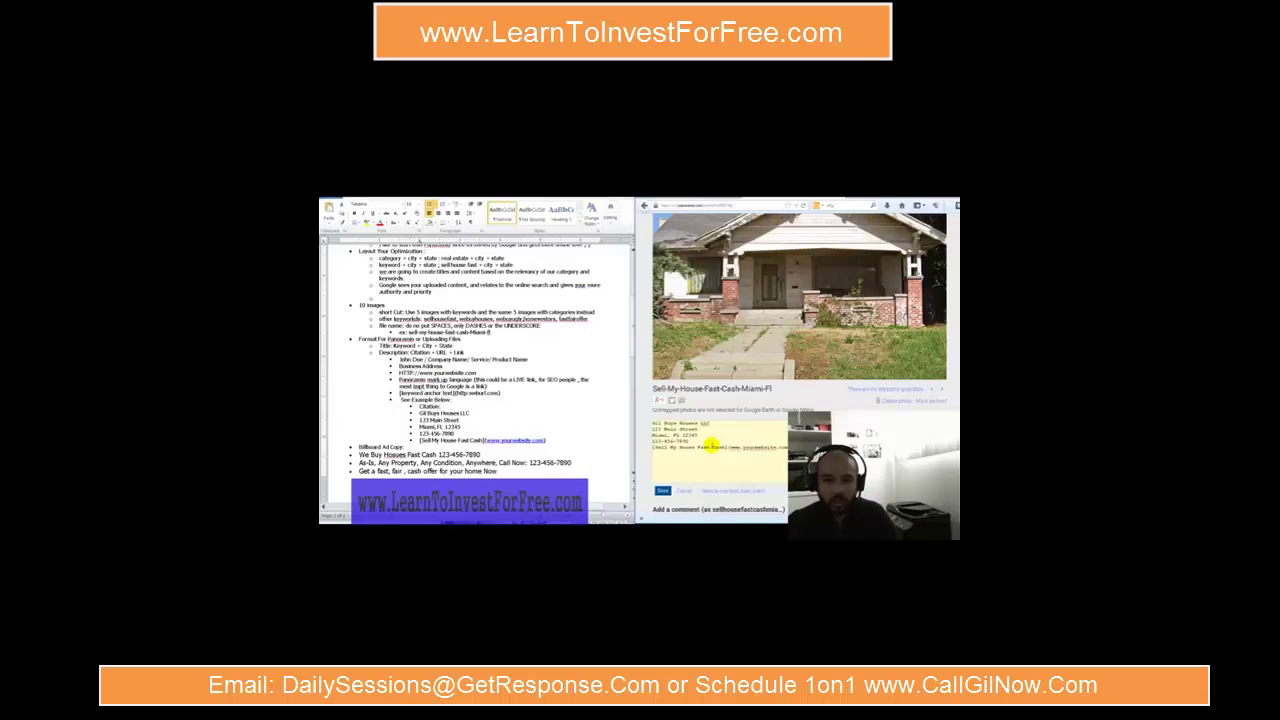
- Replace "yourwebsite" in the description's link with "learntoinvestforfree" and save the description
double_click(750, 447)
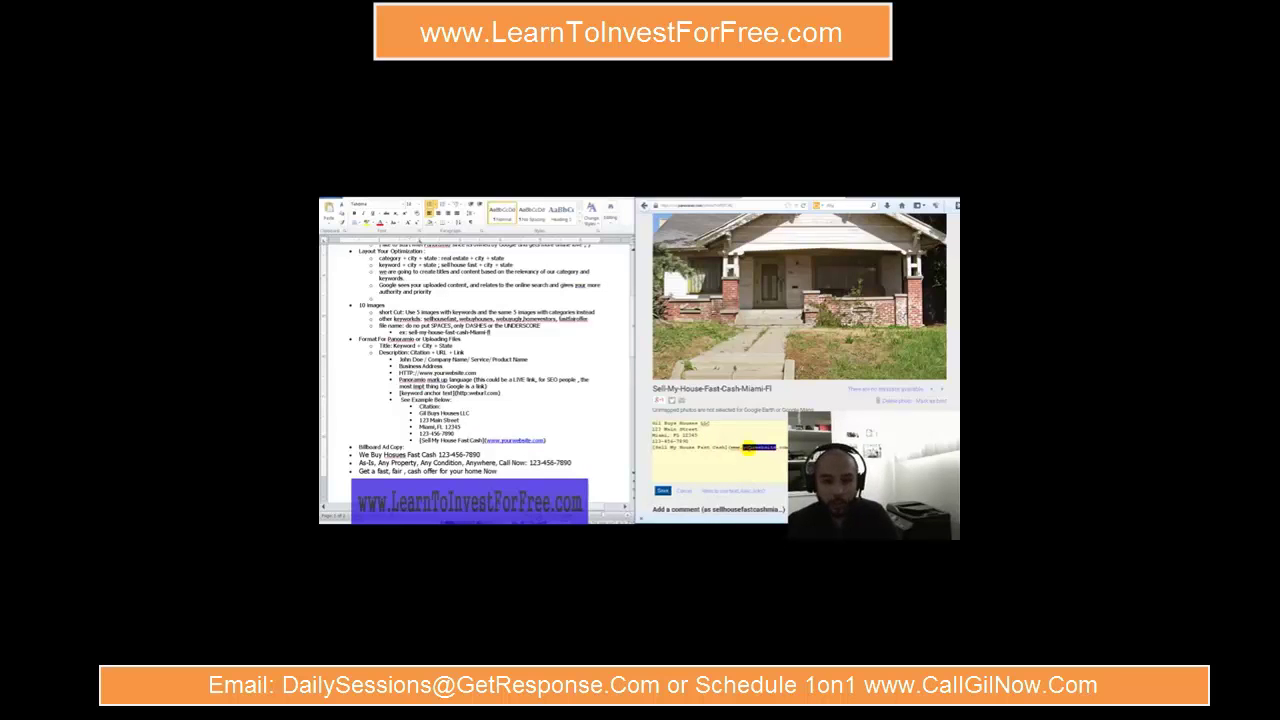
text(gilbuy)
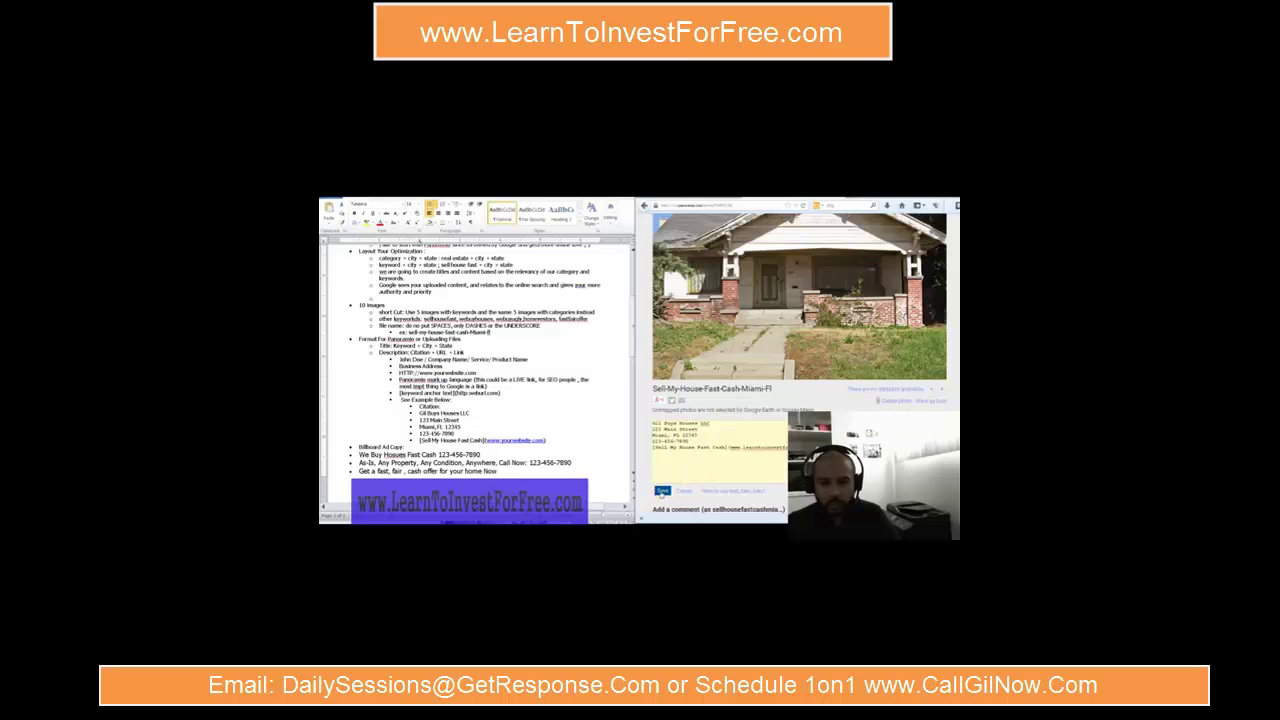
click(661, 490)
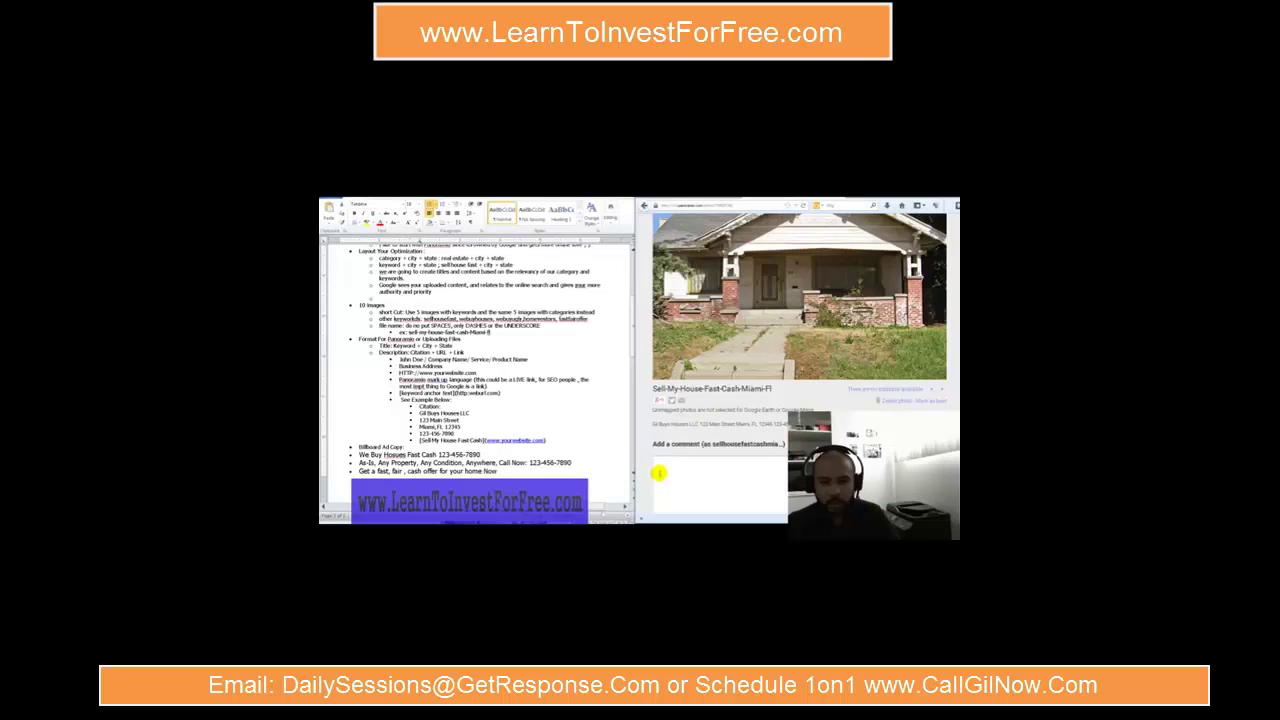
- Examine the photo page's title, saved citation and live link below the house image
scroll(757, 422, down, 2)
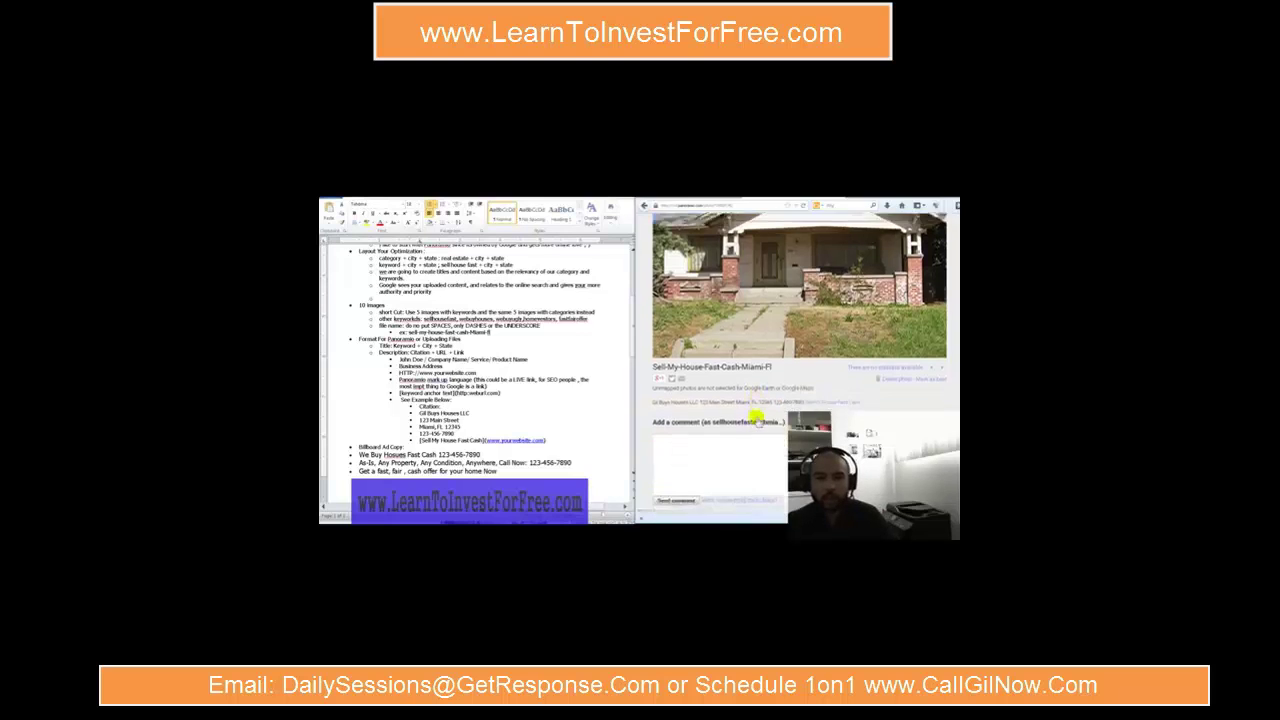
scroll(759, 413, up, 5)
scroll(752, 388, down, 2)
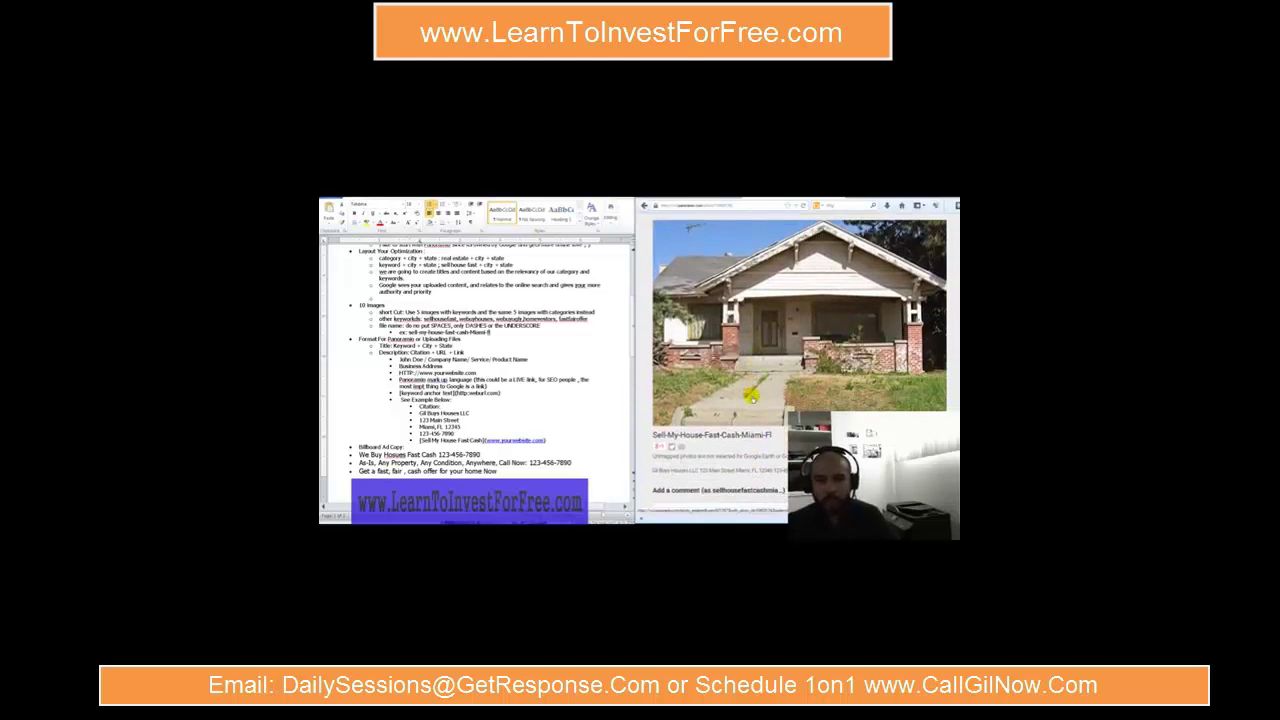
scroll(775, 388, up, 2)
scroll(782, 390, up, 1)
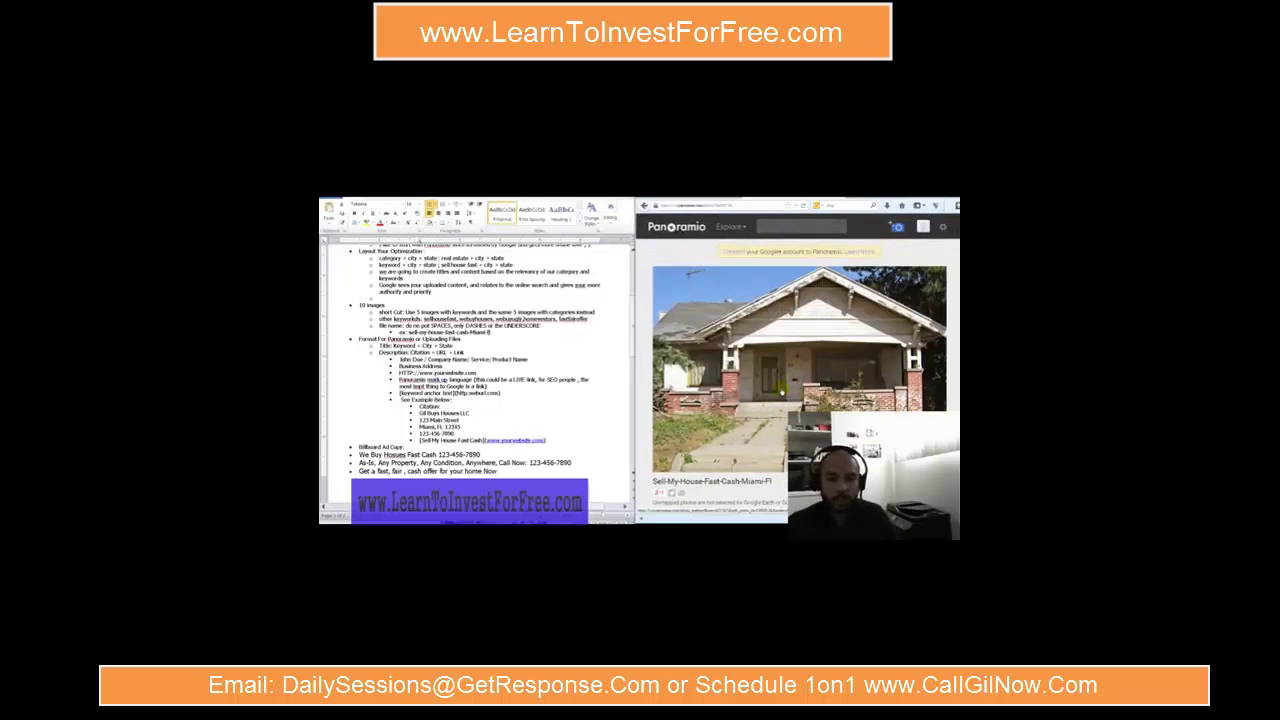
scroll(780, 387, down, 2)
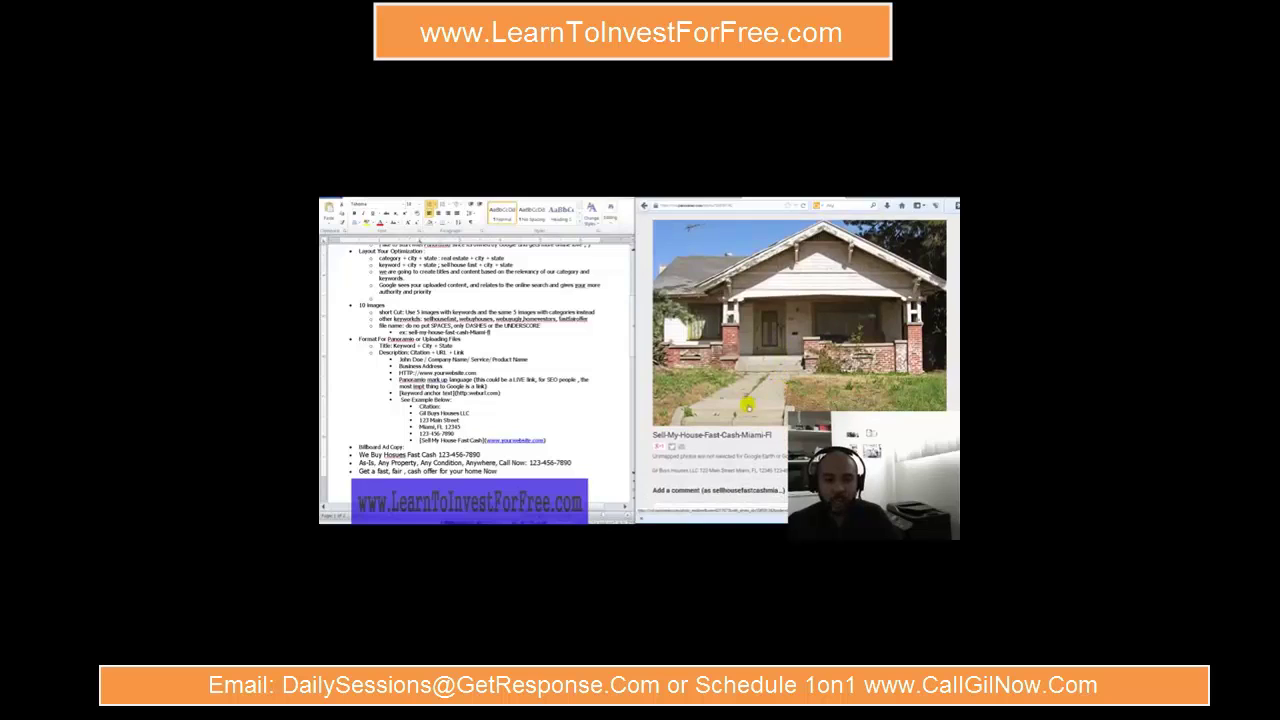
scroll(778, 388, down, 2)
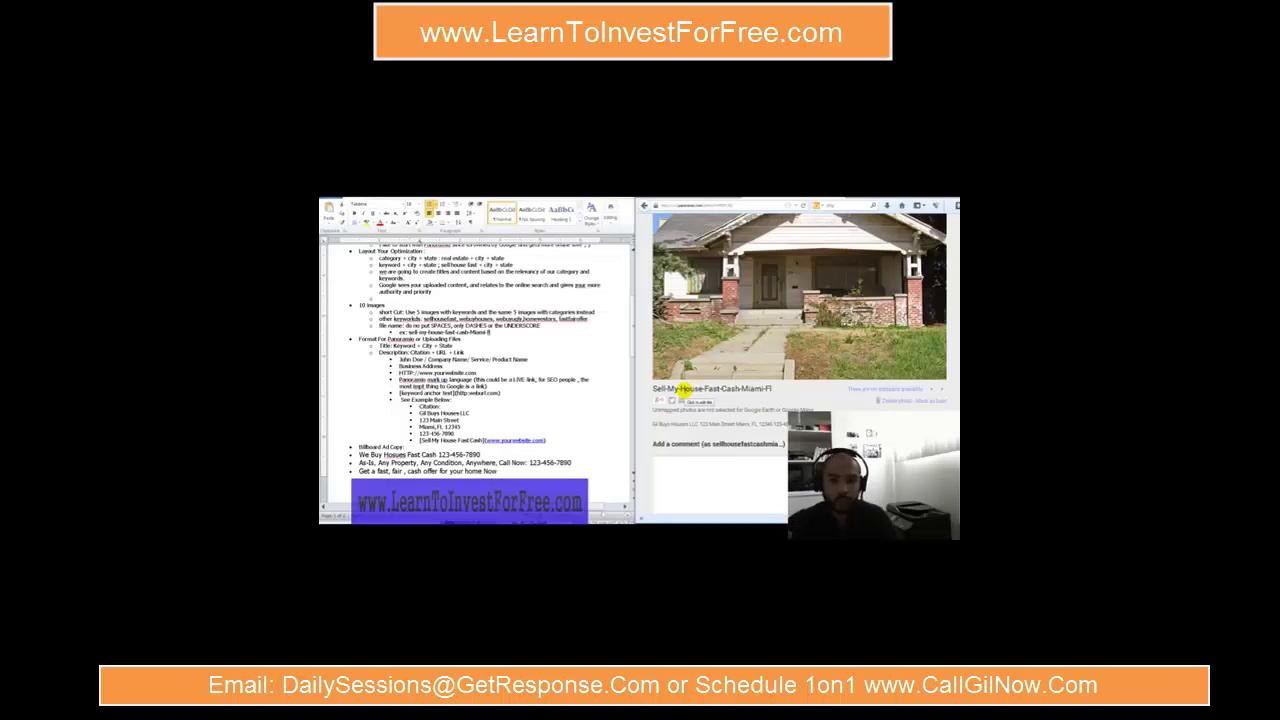
- Reopen the photo's description to review the citation and link markup, and save it again
click(666, 424)
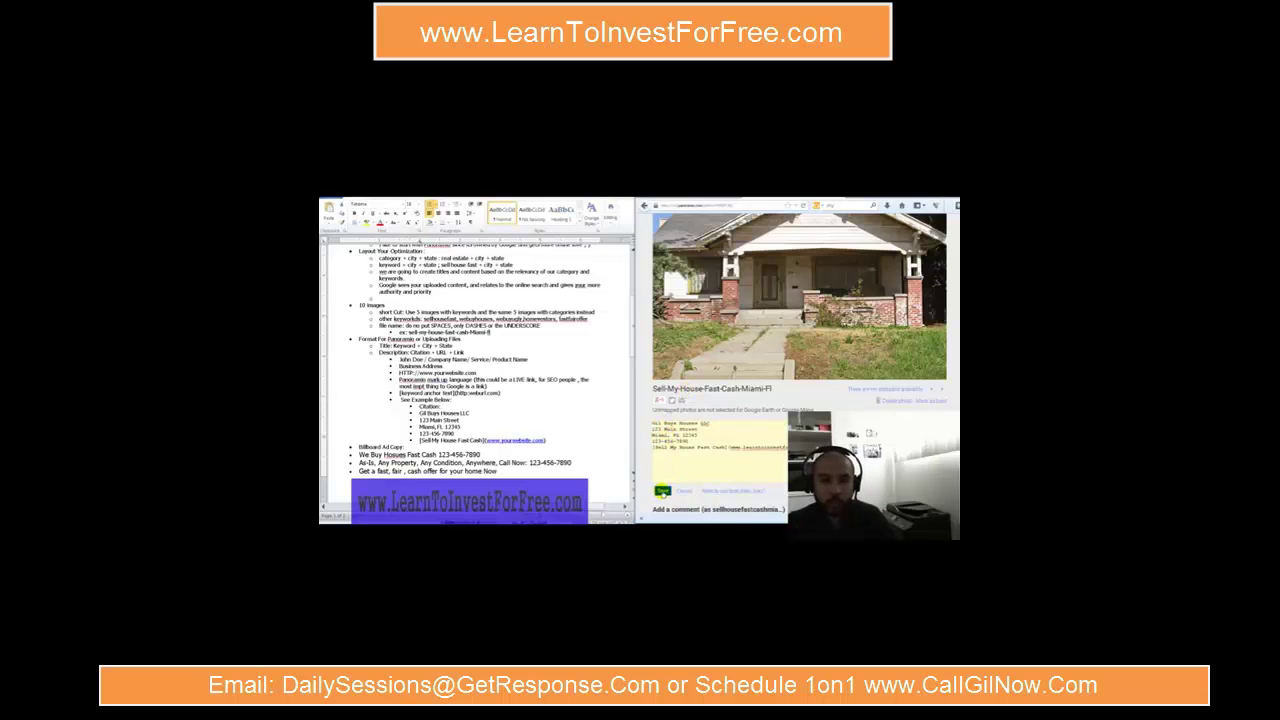
click(661, 491)
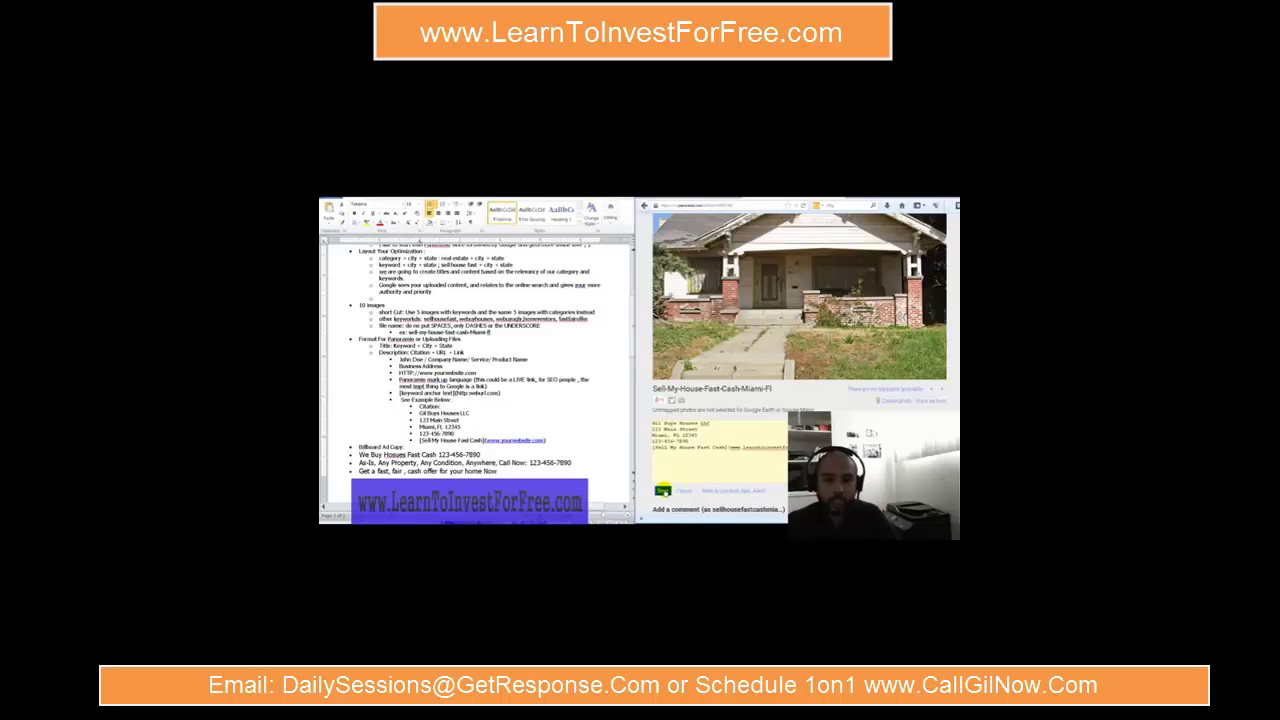
click(663, 489)
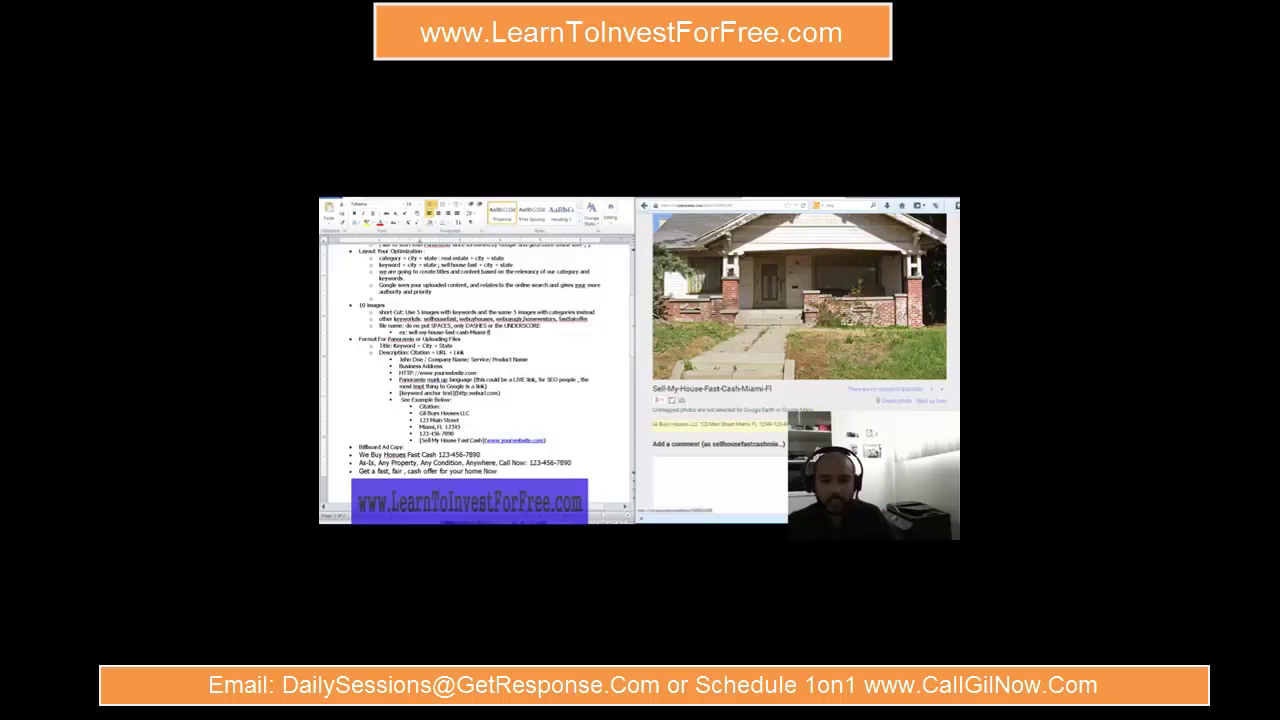
scroll(797, 360, up, 3)
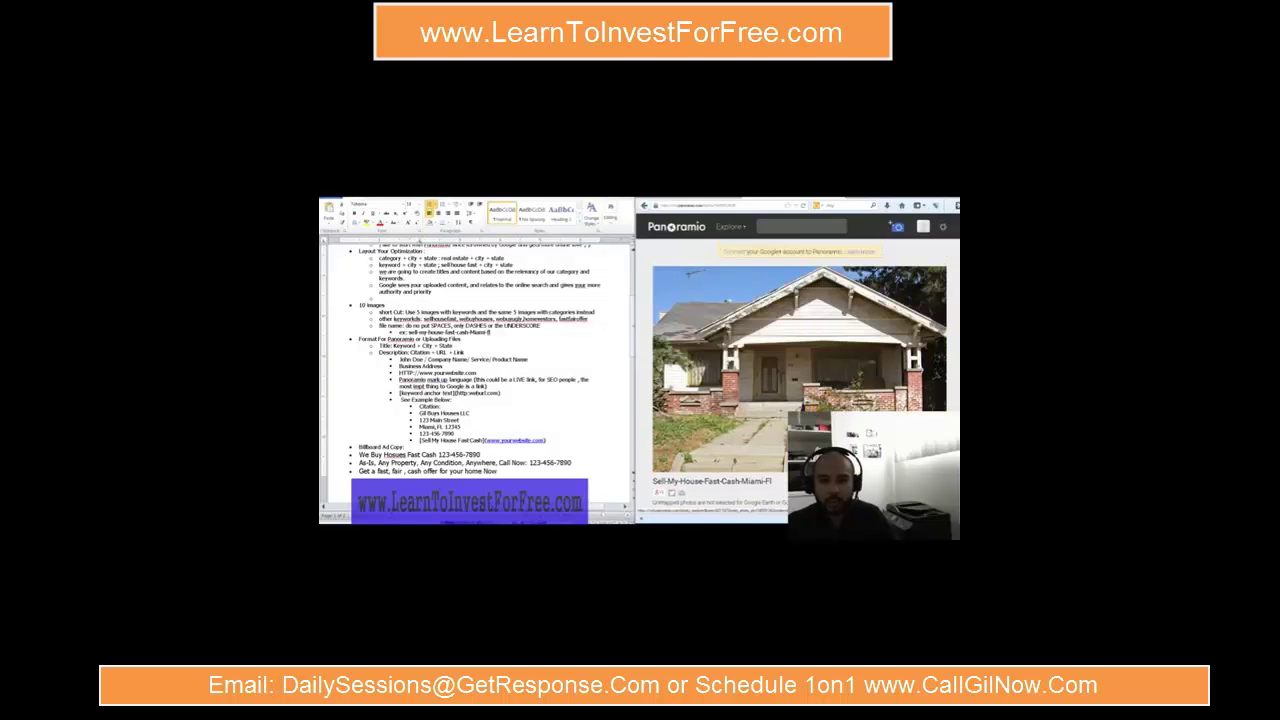
scroll(797, 360, down, 3)
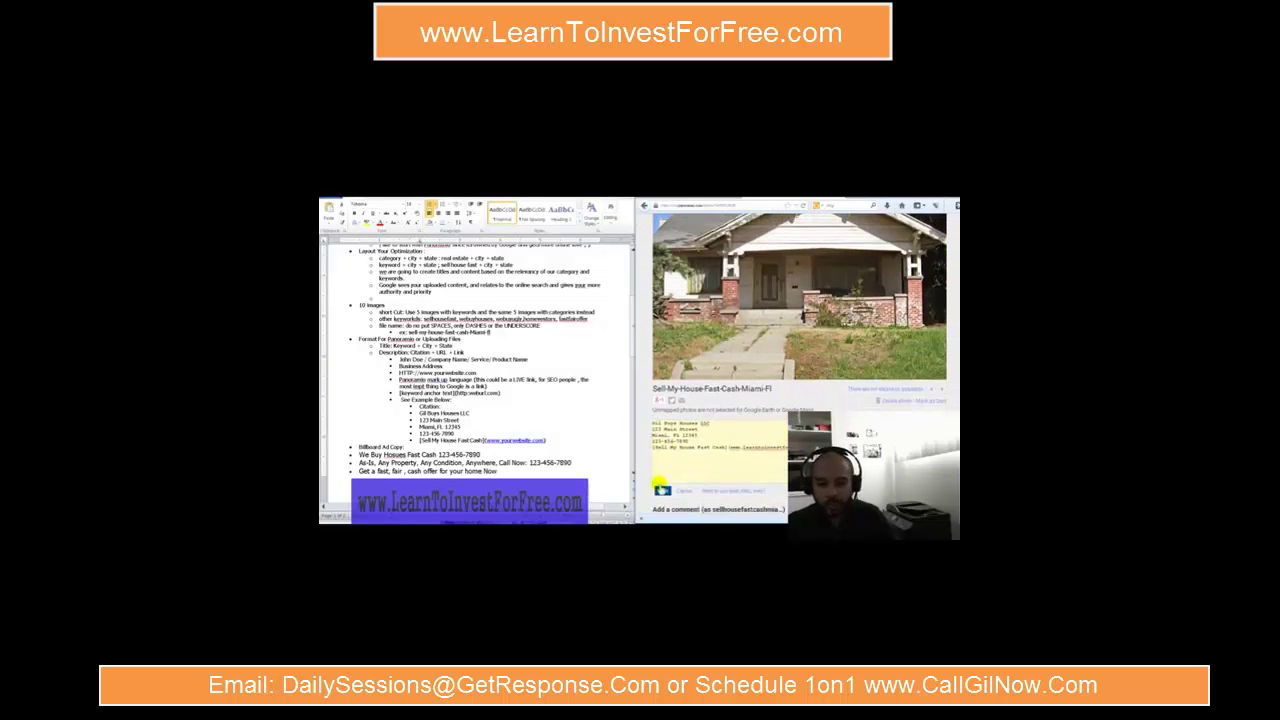
click(662, 489)
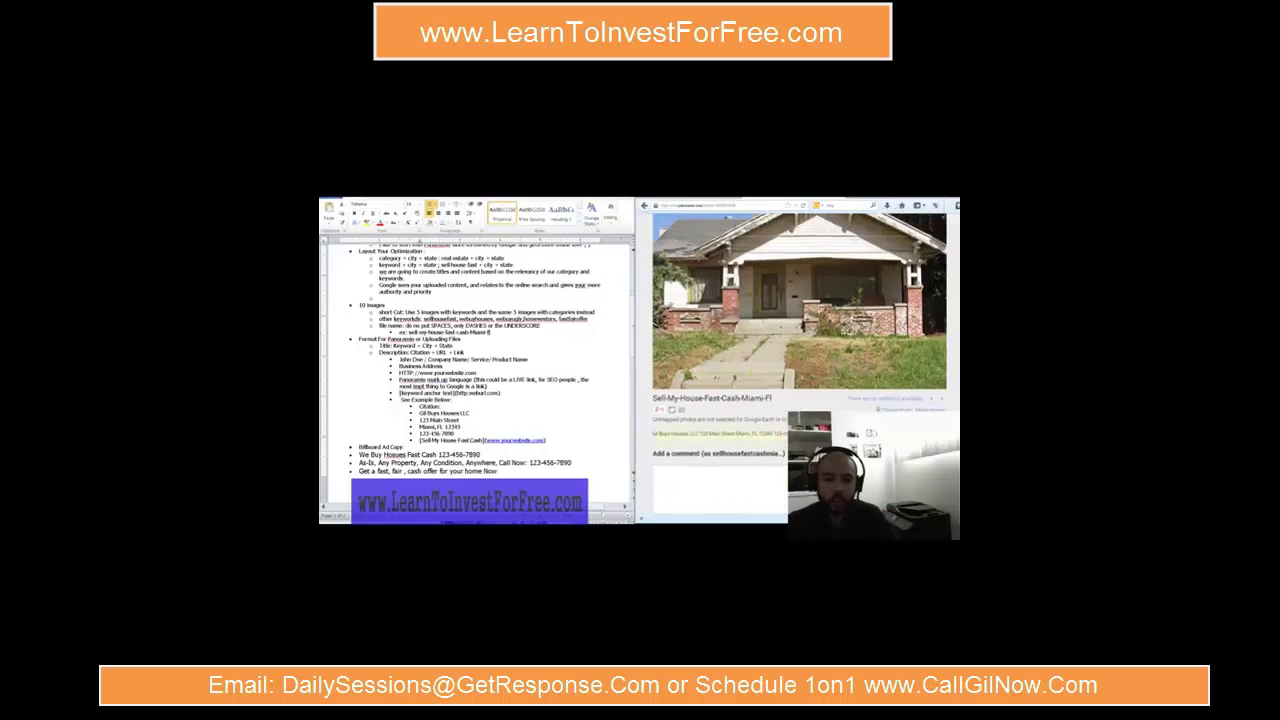
scroll(750, 400, up, 3)
scroll(676, 420, down, 3)
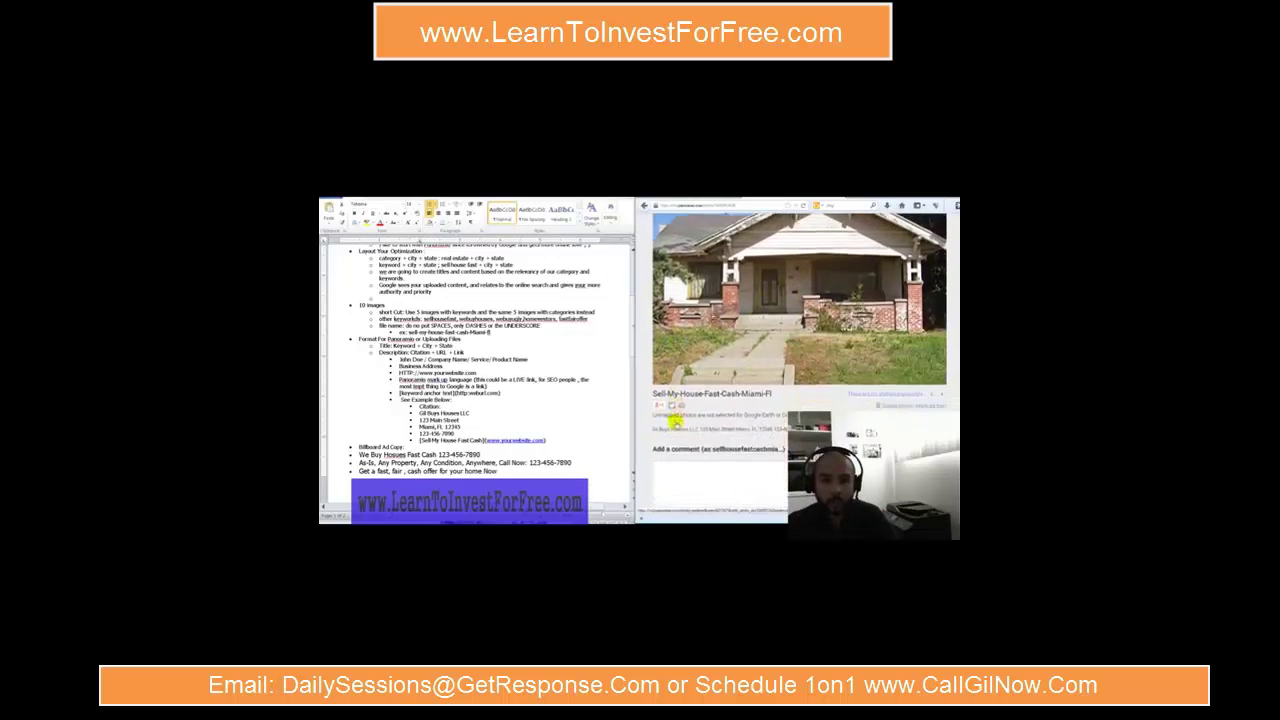
scroll(676, 421, up, 1)
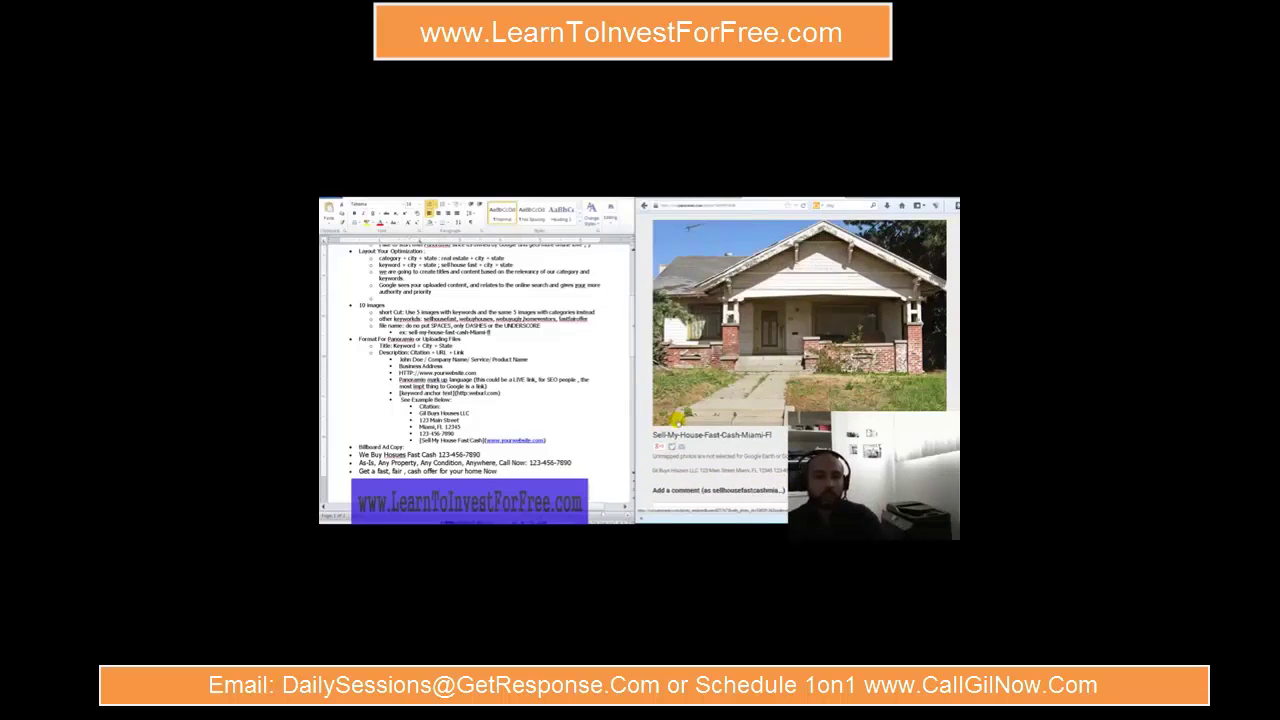
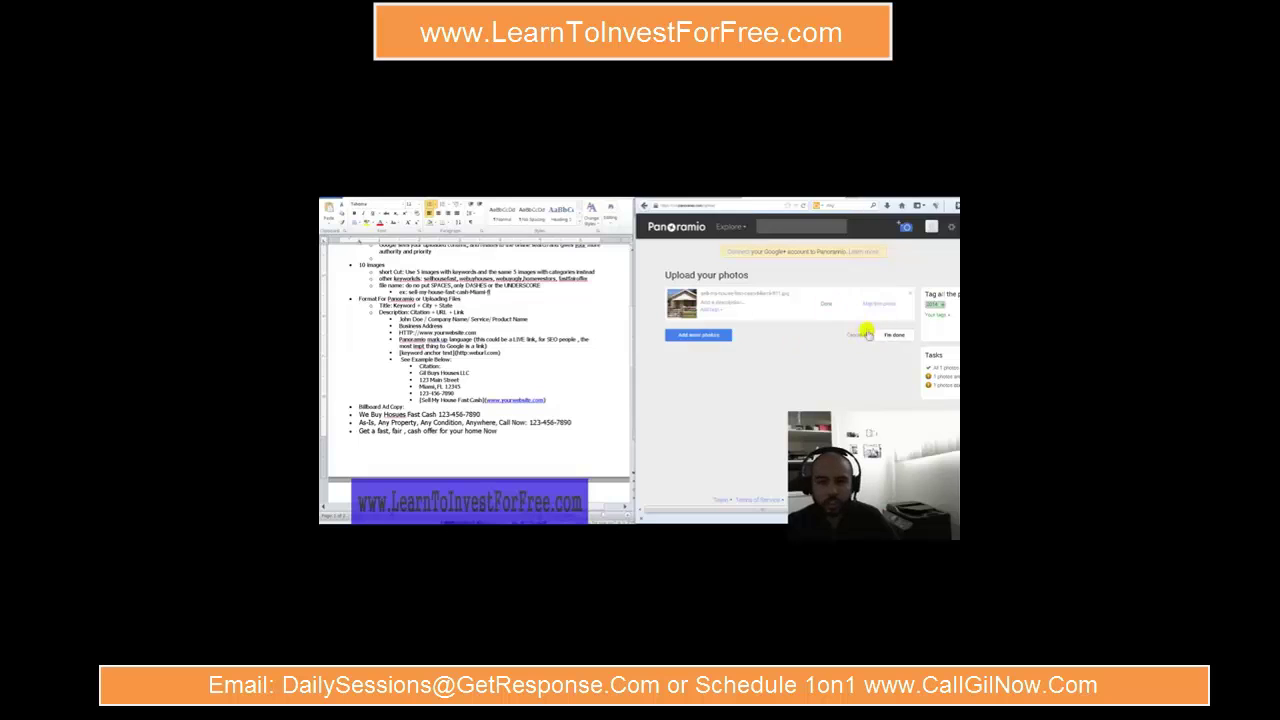
- Finish the photo upload, and title the new house photo carrying the ad text "Sell House Fast Cash Miami FL"
click(893, 336)
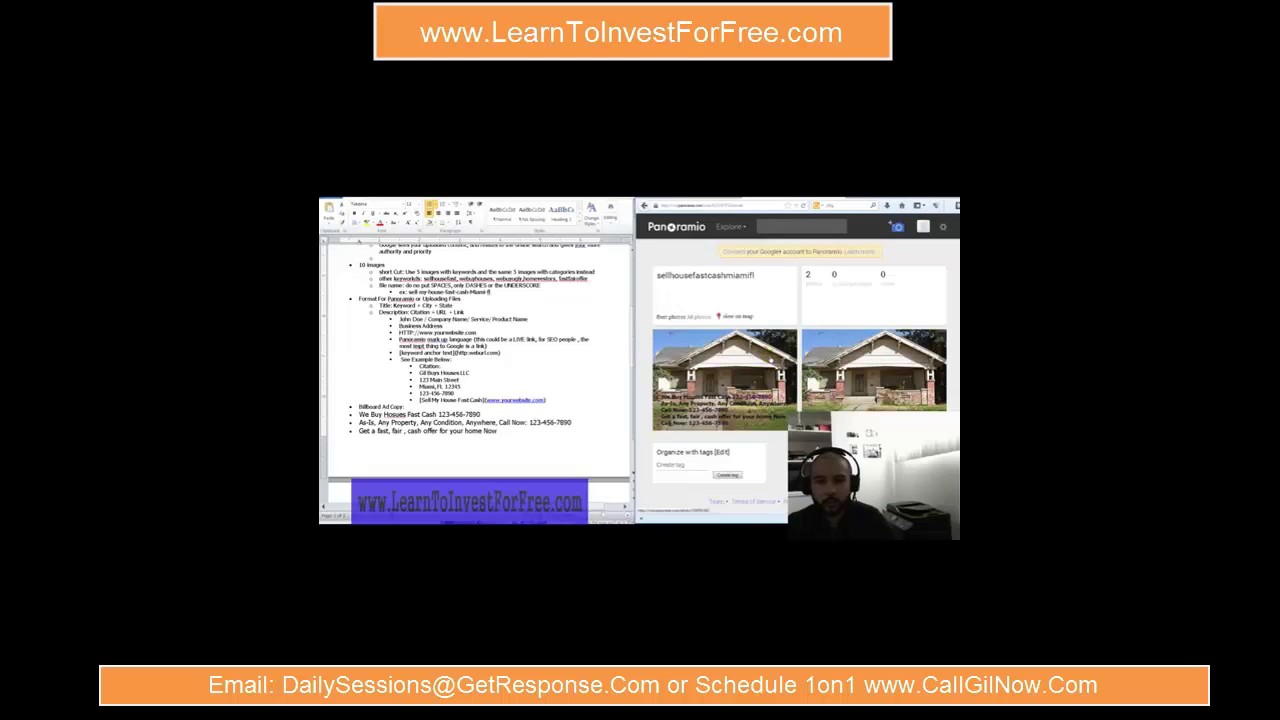
click(771, 360)
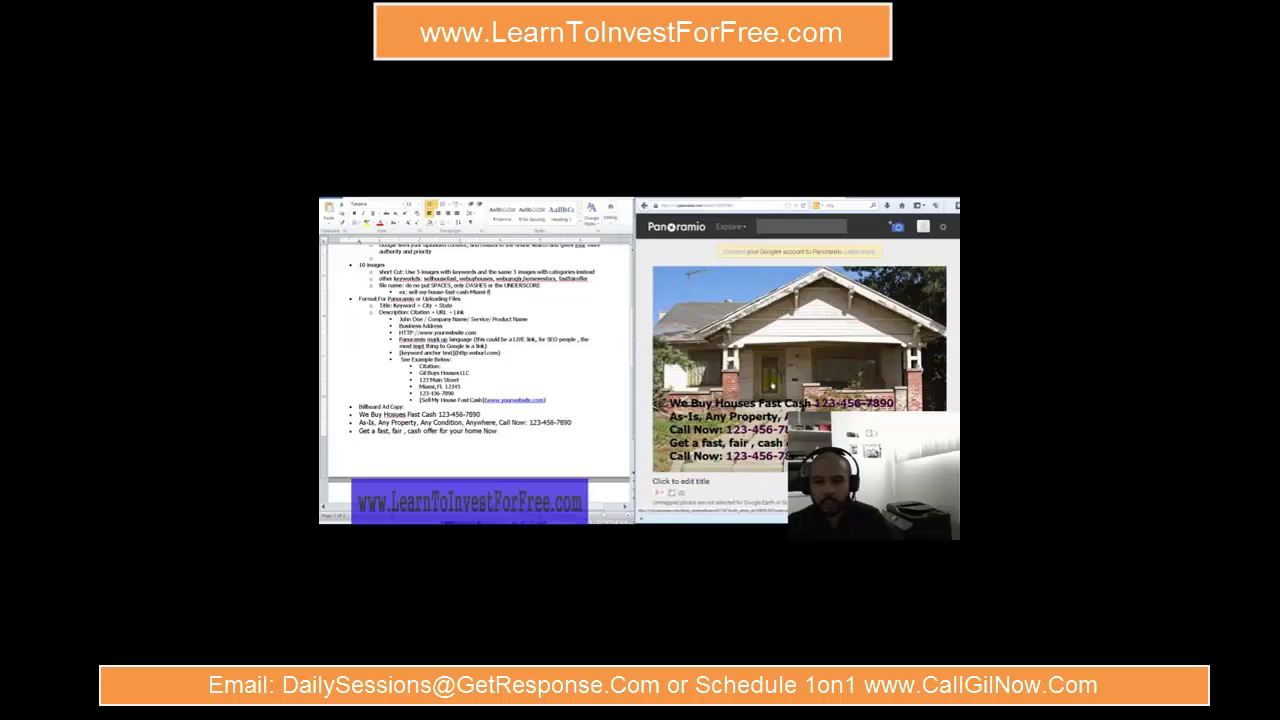
scroll(771, 385, down, 3)
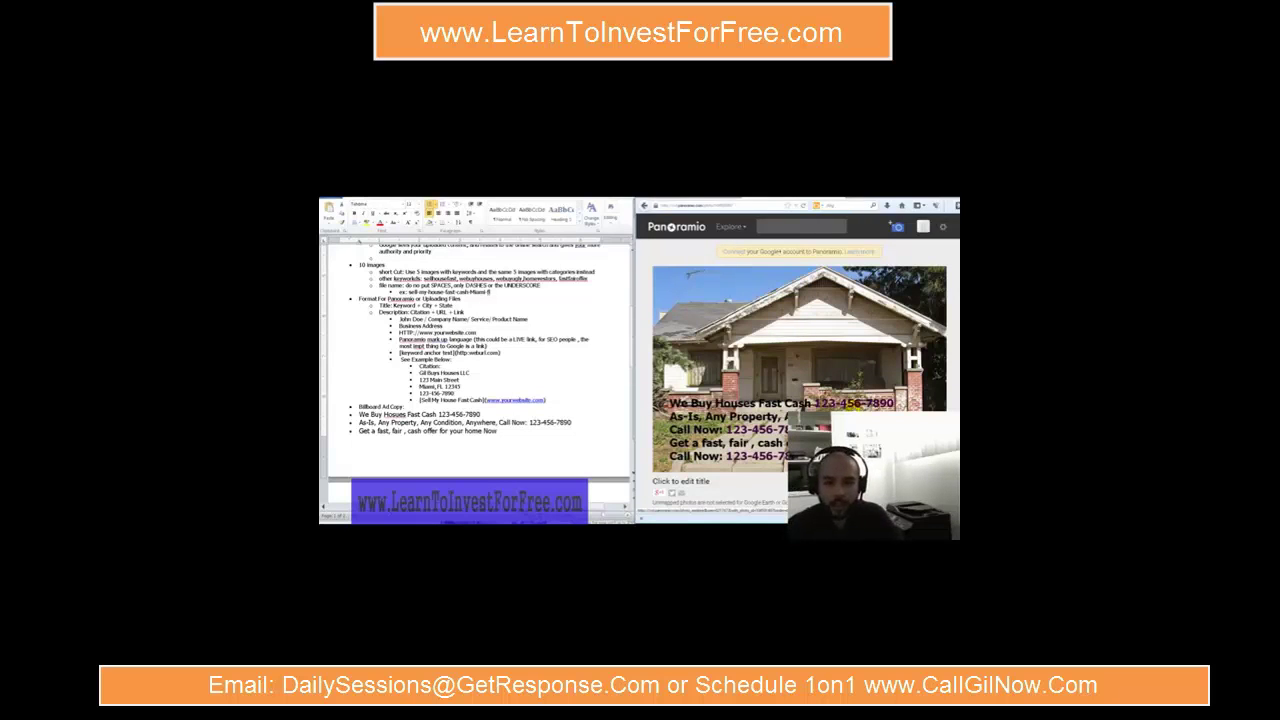
scroll(671, 344, down, 5)
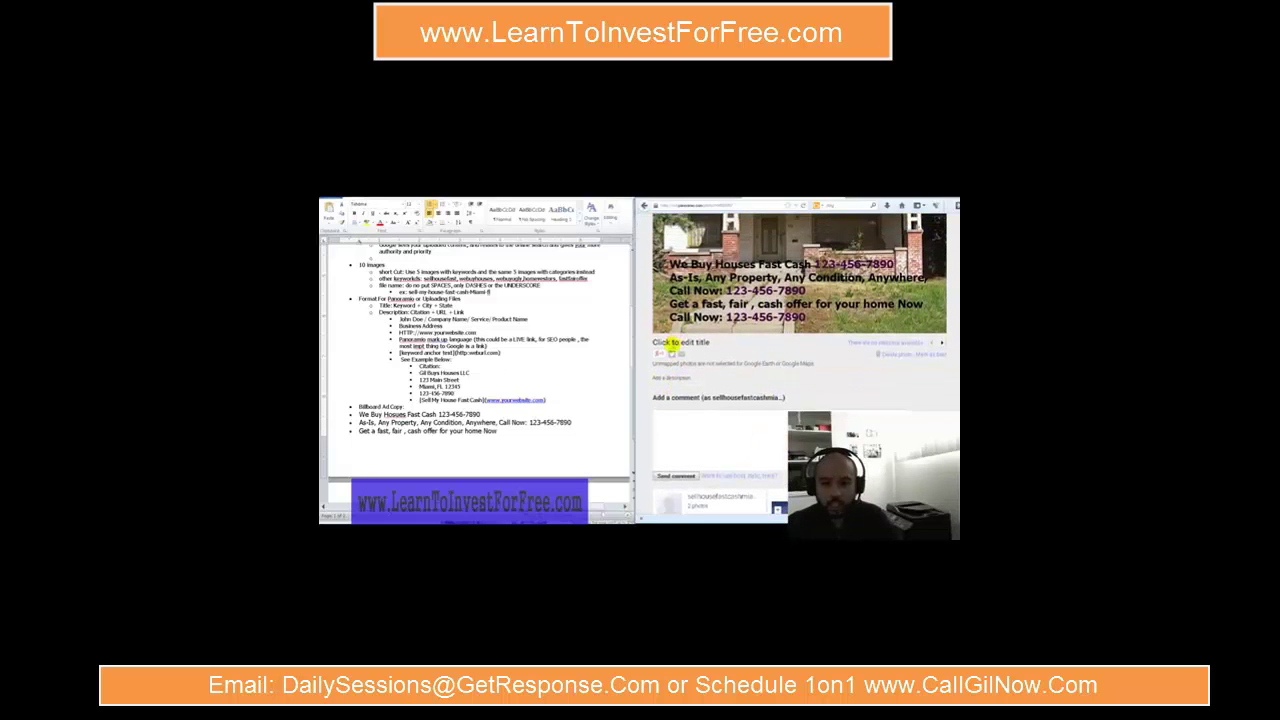
scroll(686, 334, up, 2)
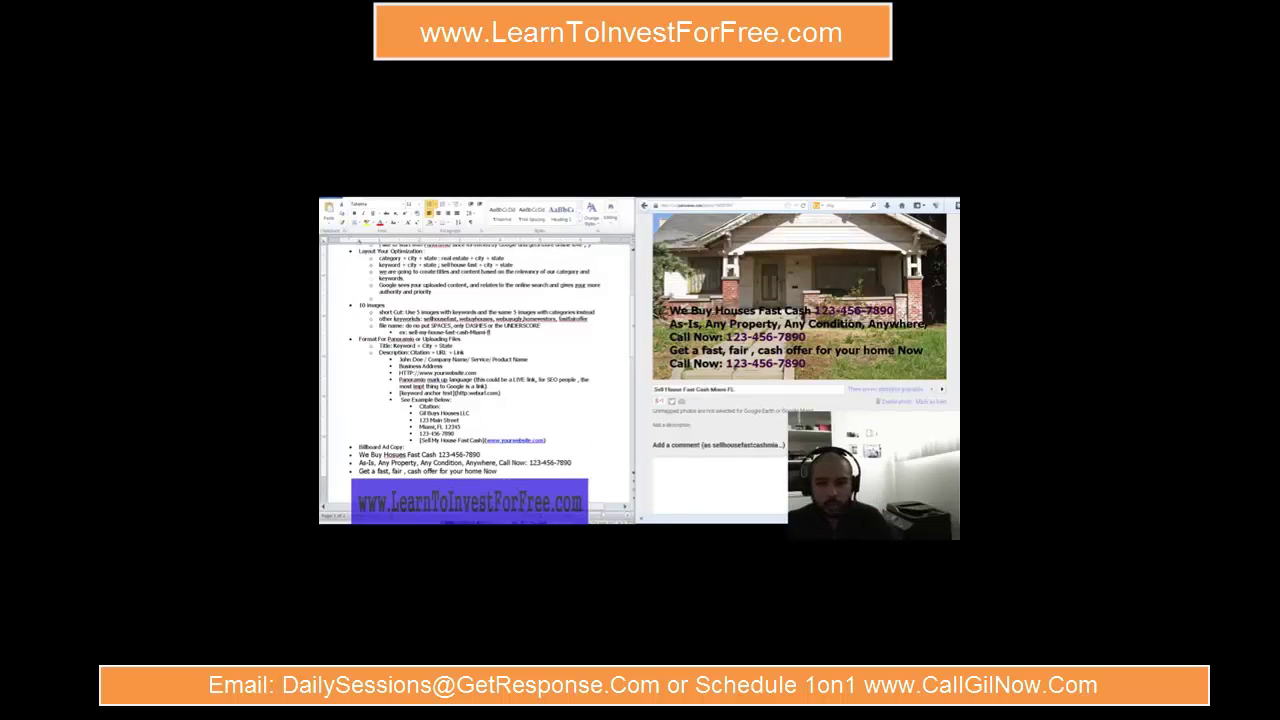
key(Return)
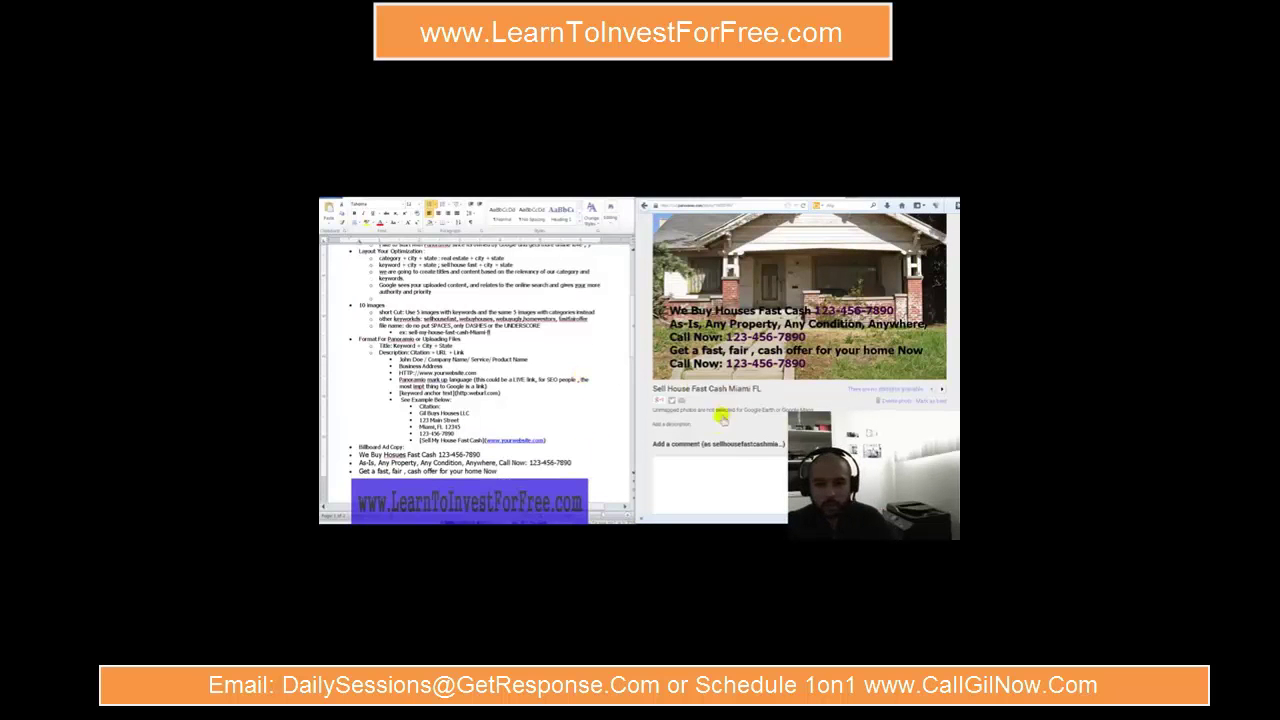
- Open the newly titled photo's description for editing
click(682, 424)
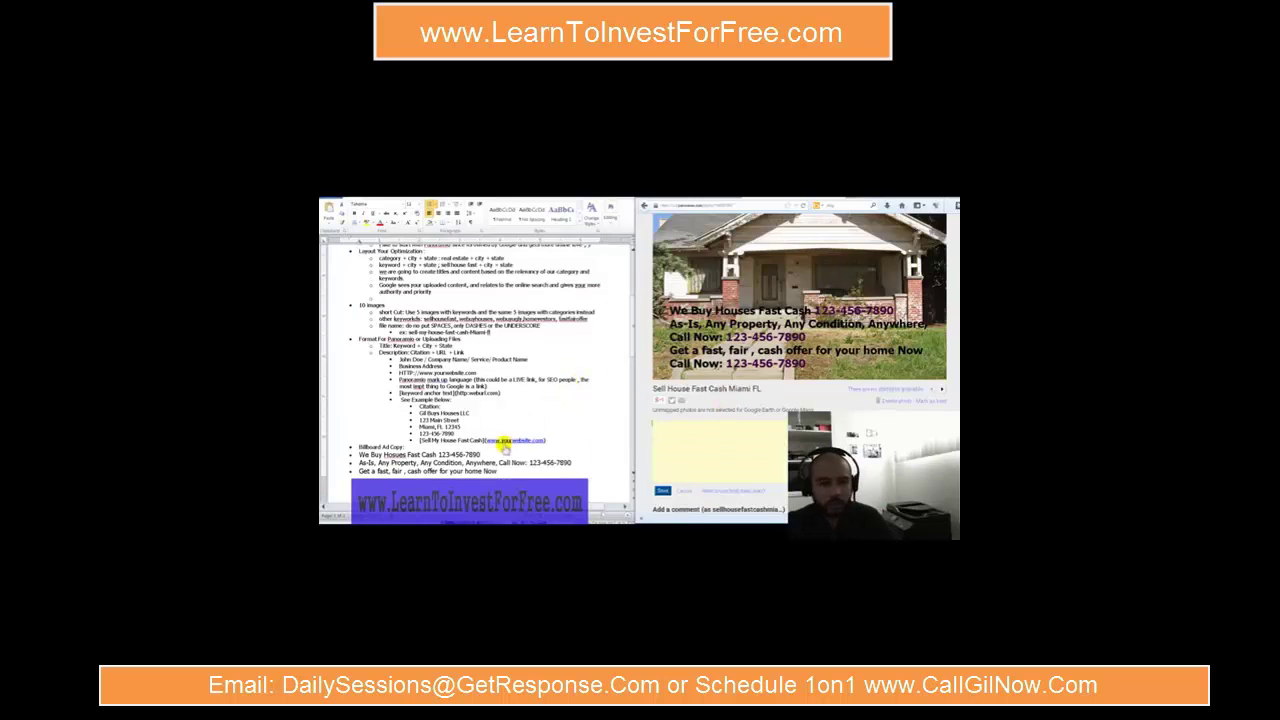
scroll(757, 237, up, 3)
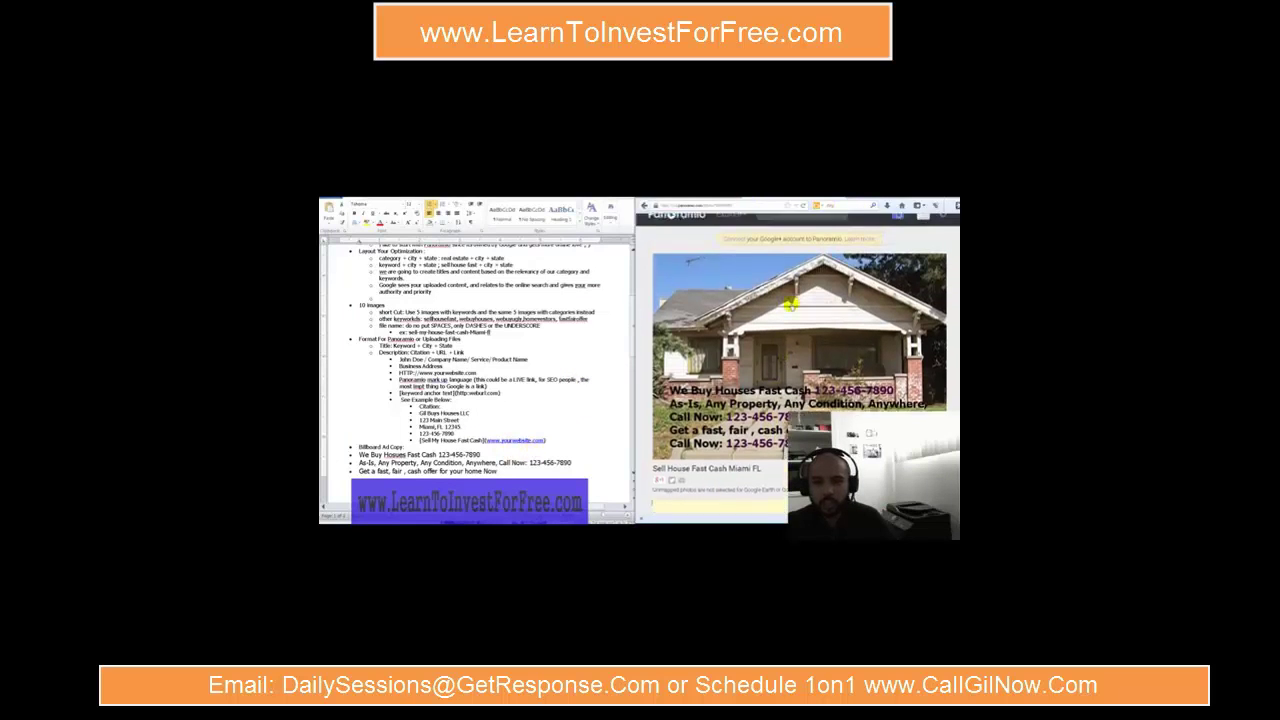
- Examine the signed-out view of the "Sell-My-House-Fast-Cash-Miami-Fl" photo page, including its title, citation text and live link
click(686, 230)
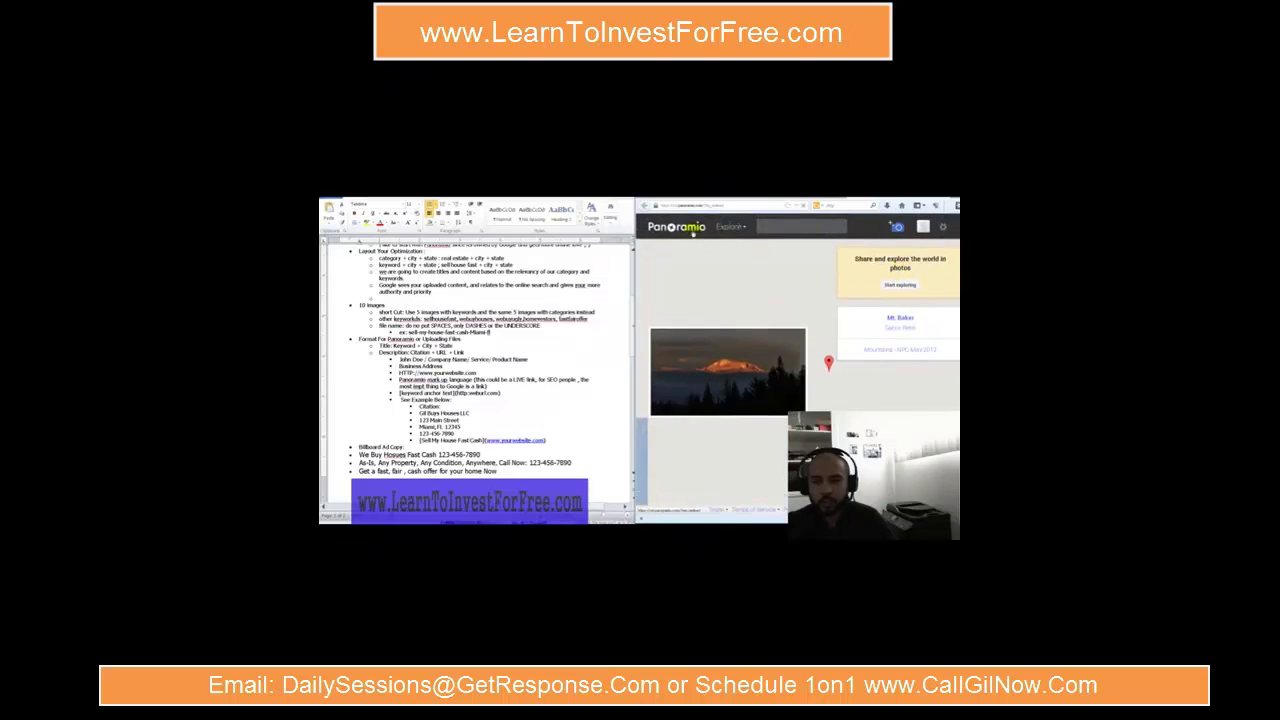
click(722, 231)
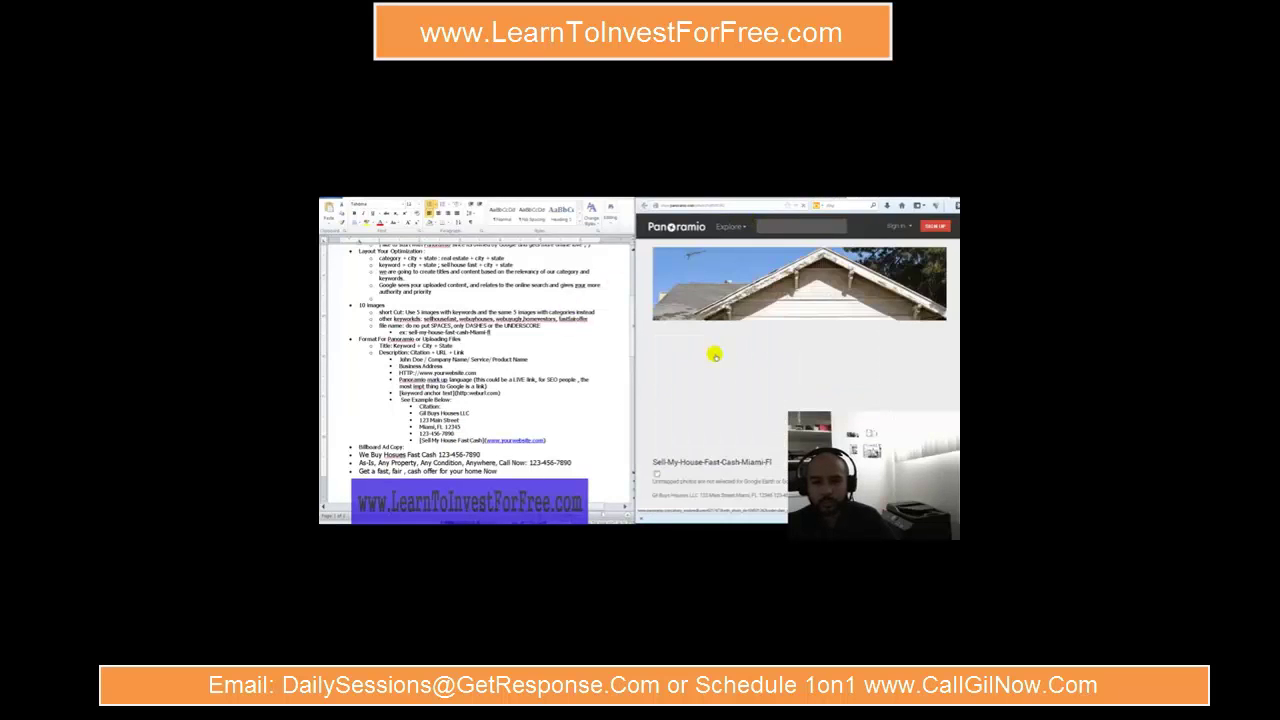
scroll(760, 365, down, 3)
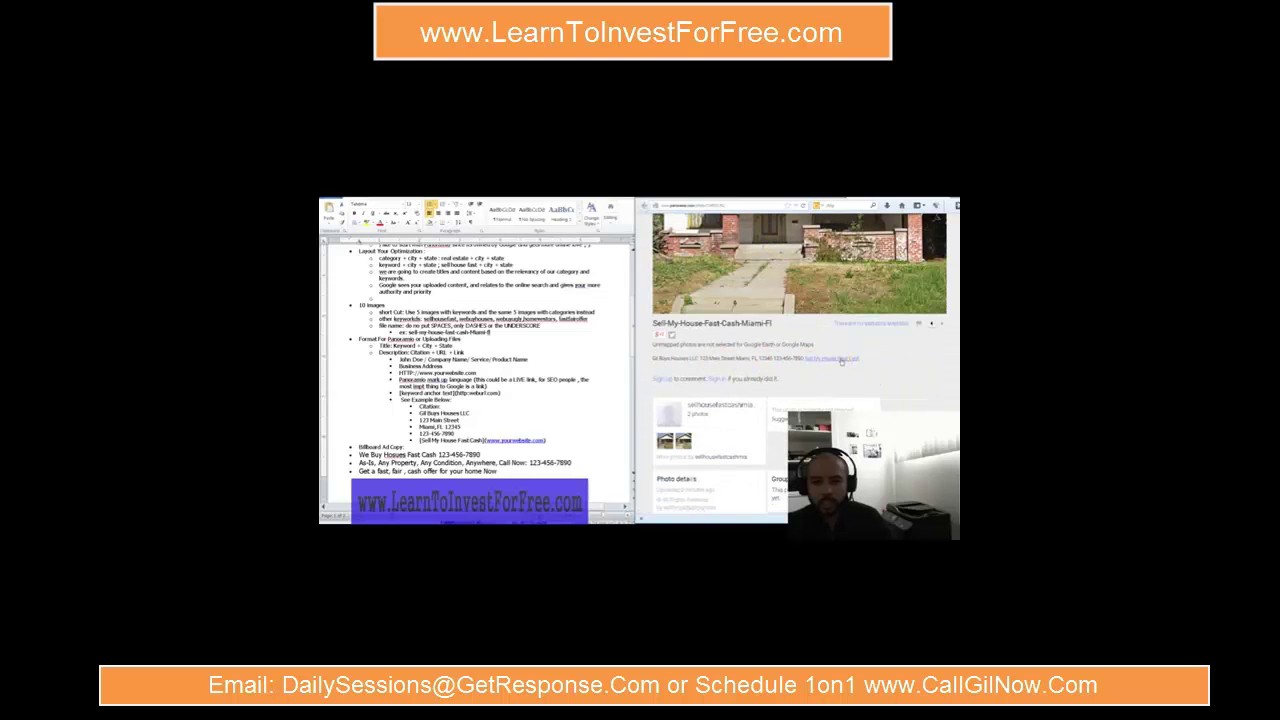
scroll(740, 409, up, 4)
scroll(733, 408, down, 5)
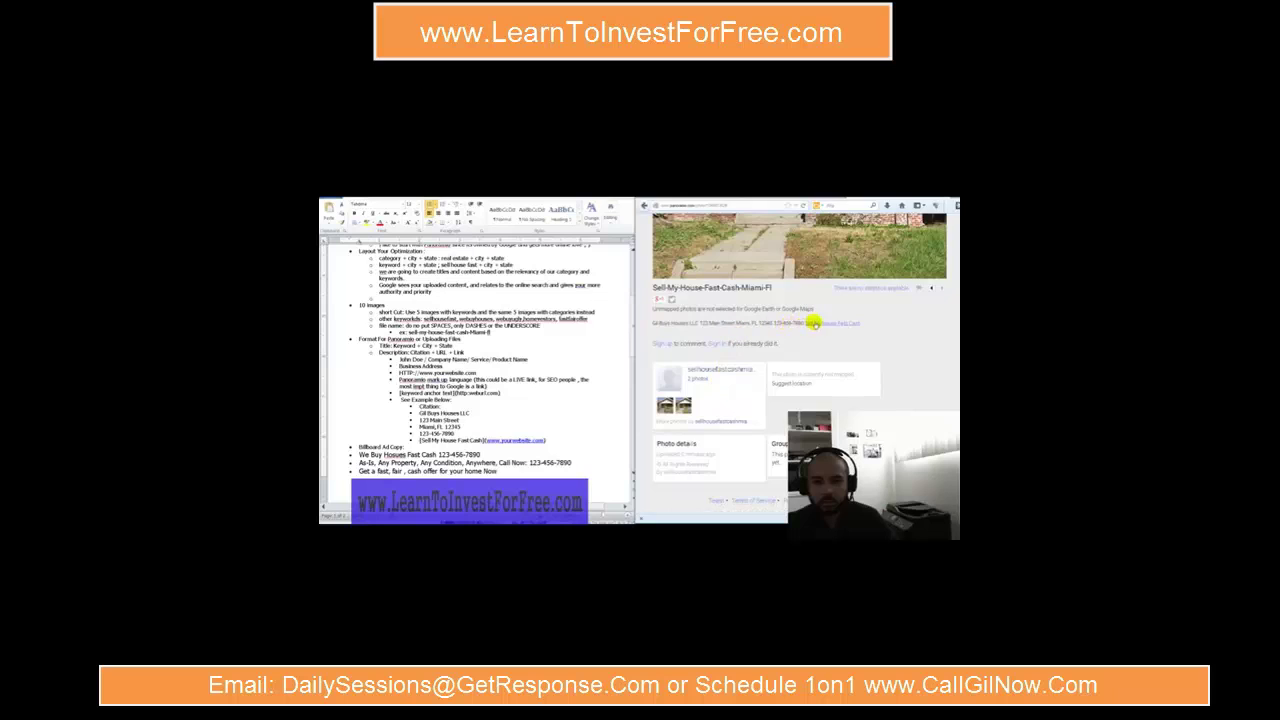
scroll(808, 323, up, 4)
scroll(773, 403, down, 3)
scroll(773, 403, down, 1)
drag(652, 323, 803, 337)
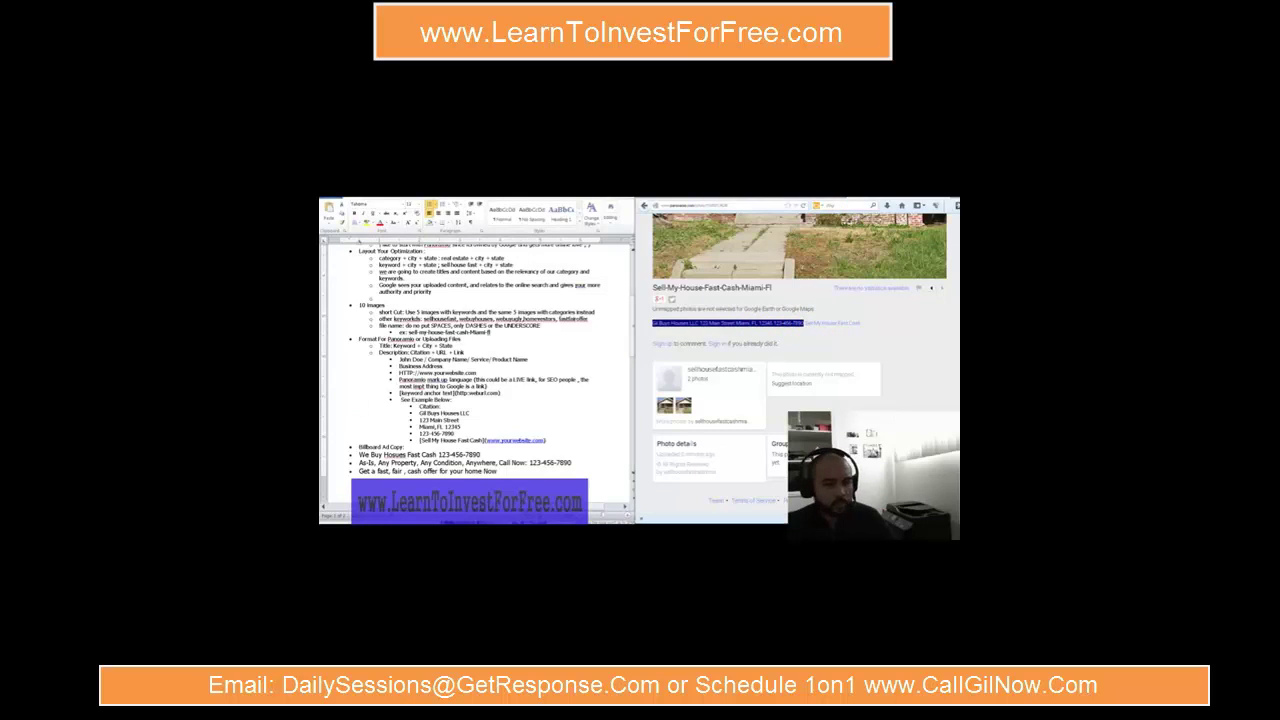
- Paste the example citation and link markup from the Word notes into the new photo's comment
click(455, 427)
click(735, 198)
key(ctrl+v)
- Remove the leftover bullet characters from the start of the pasted comment lines
click(680, 295)
key(BackSpace)
click(681, 306)
key(BackSpace)
key(Delete)
key(Down)
key(Delete)
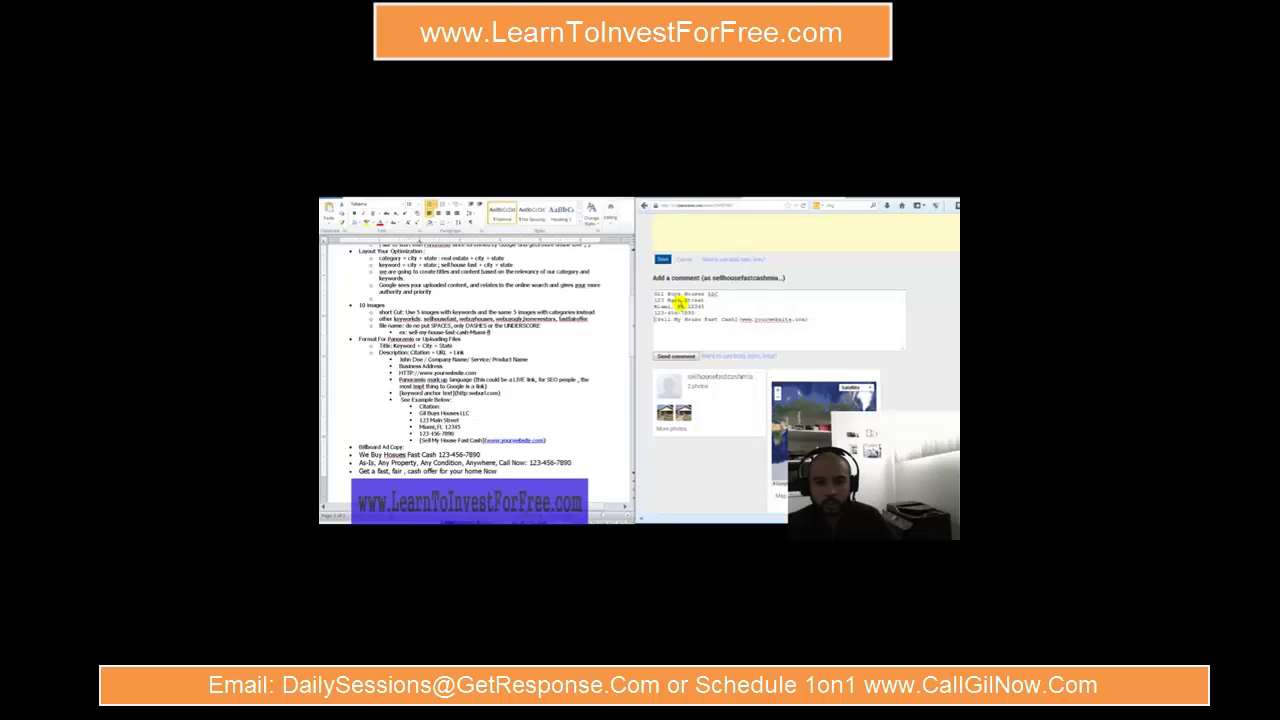
- Replace "yourwebsite" in the comment's link with "learntoinvestforfree" and post the comment
double_click(775, 320)
text(learntoinvestforfr)
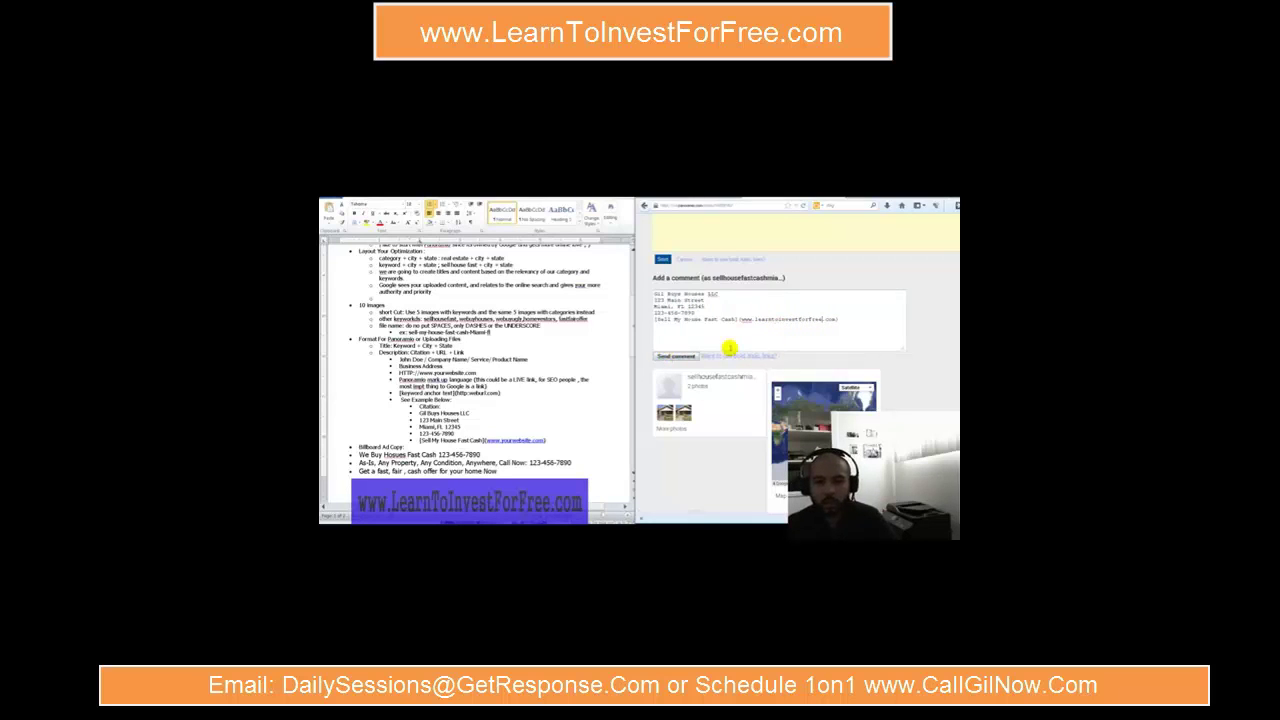
key(Return)
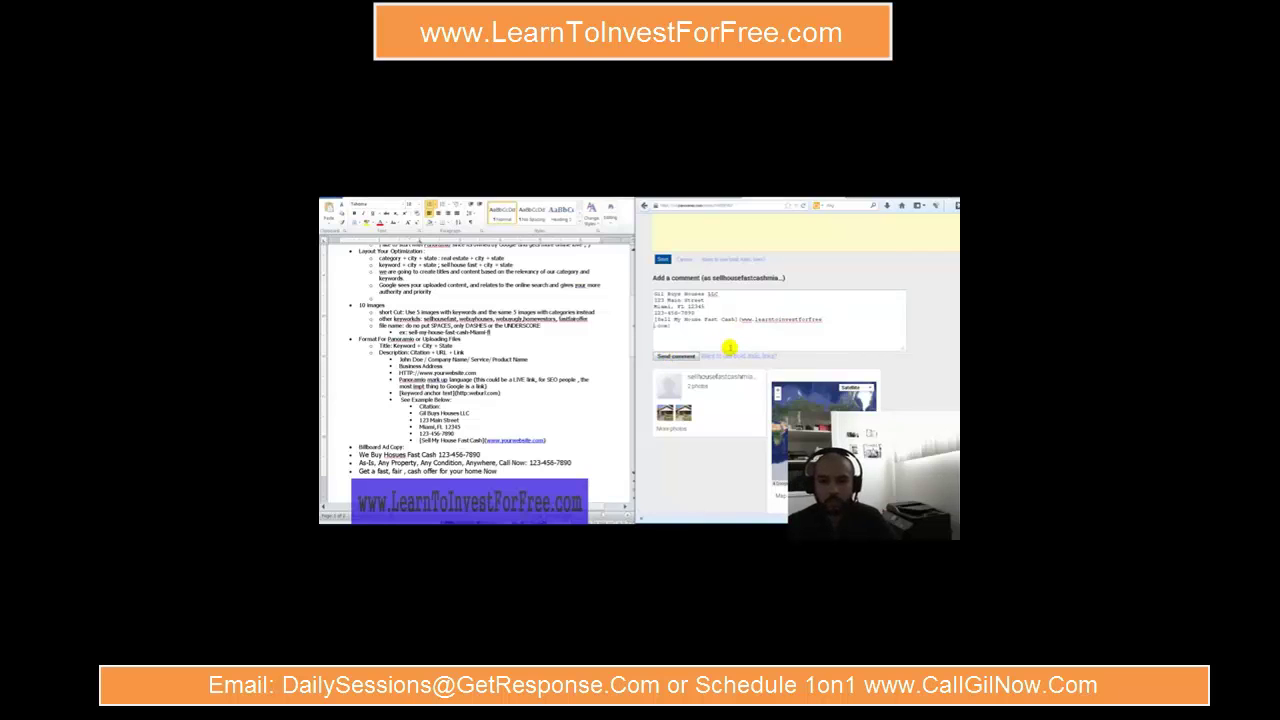
click(684, 356)
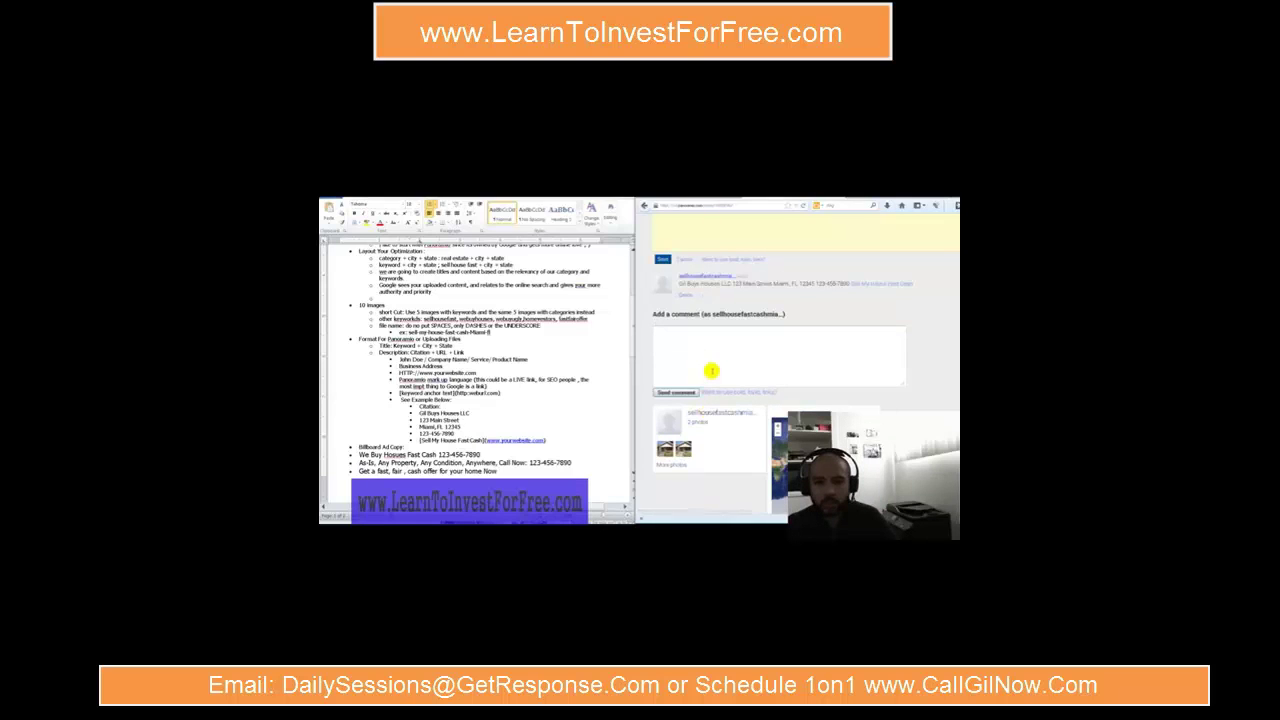
- Examine the new photo's page, from its ad text, title and description box to the posted comment, live link and map section
scroll(711, 371, up, 3)
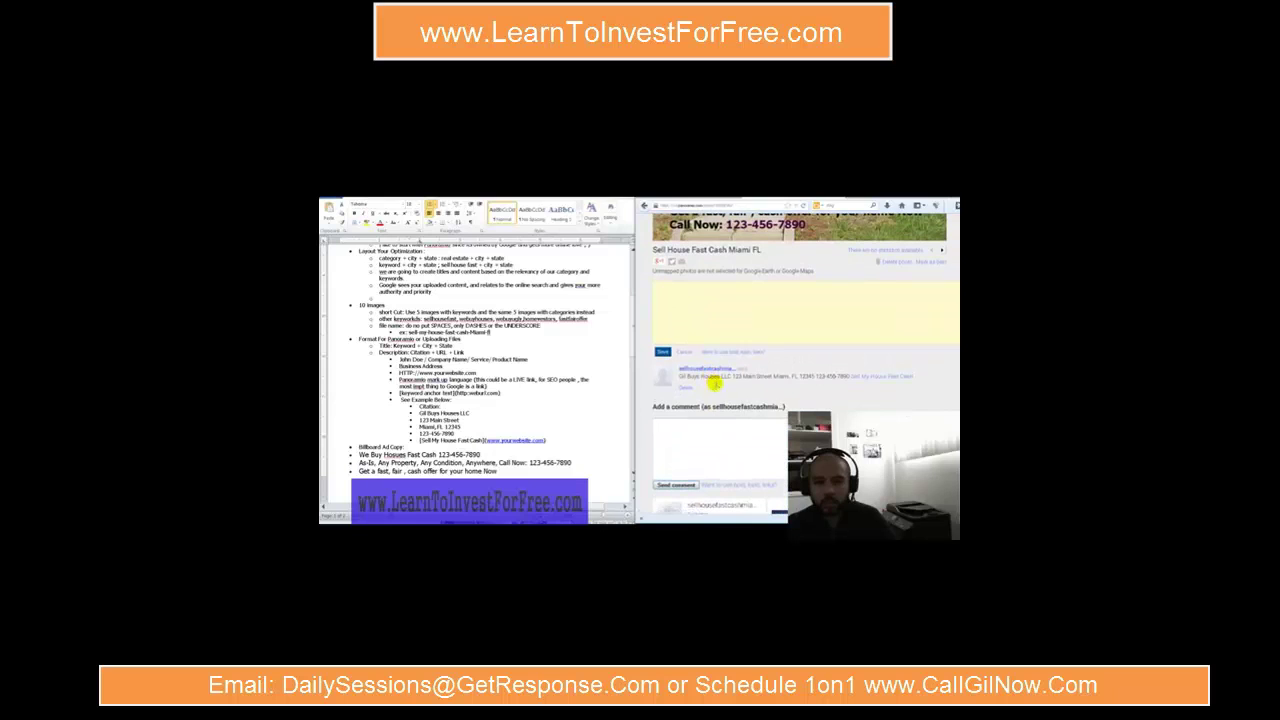
click(700, 334)
scroll(692, 341, up, 5)
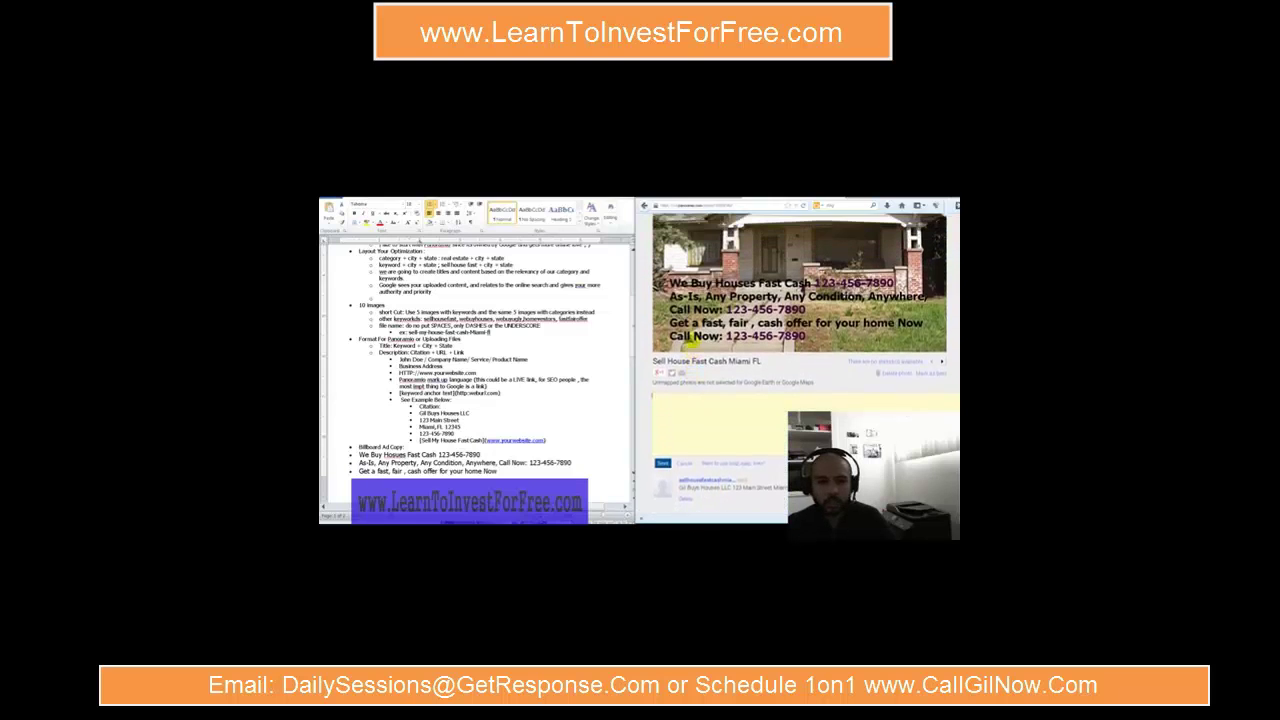
scroll(698, 380, down, 4)
scroll(697, 380, up, 3)
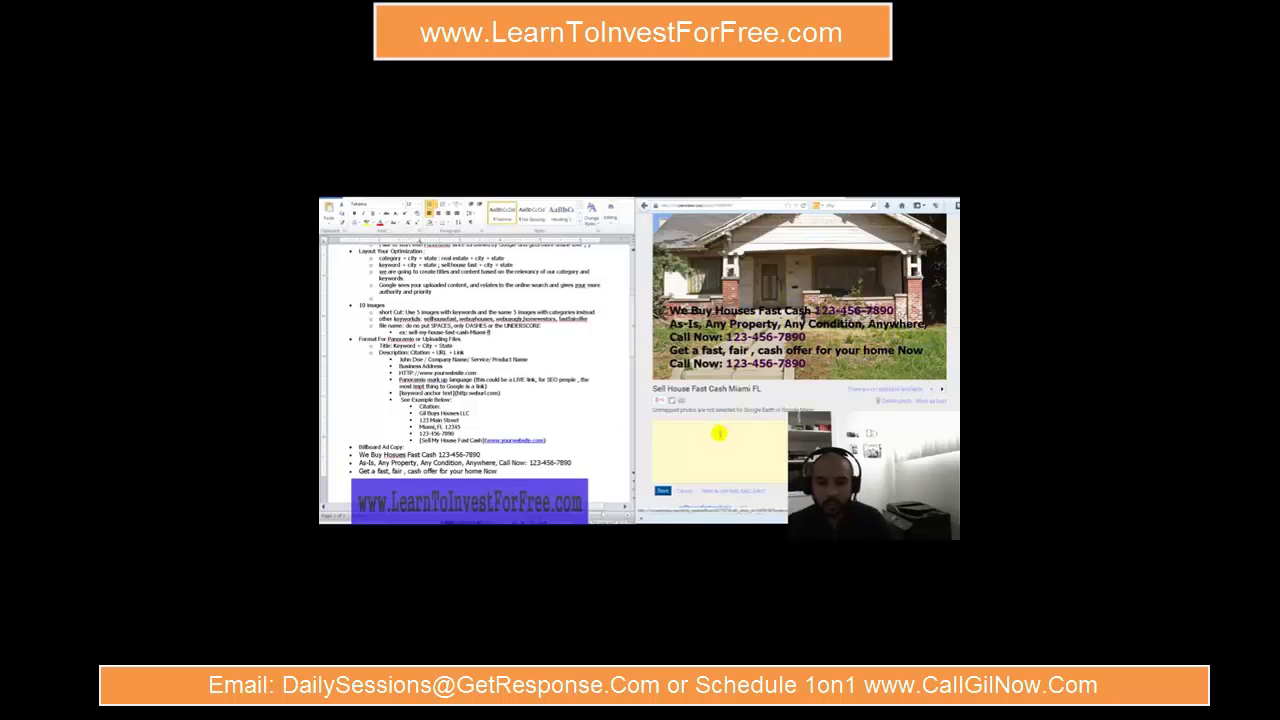
scroll(651, 397, down, 6)
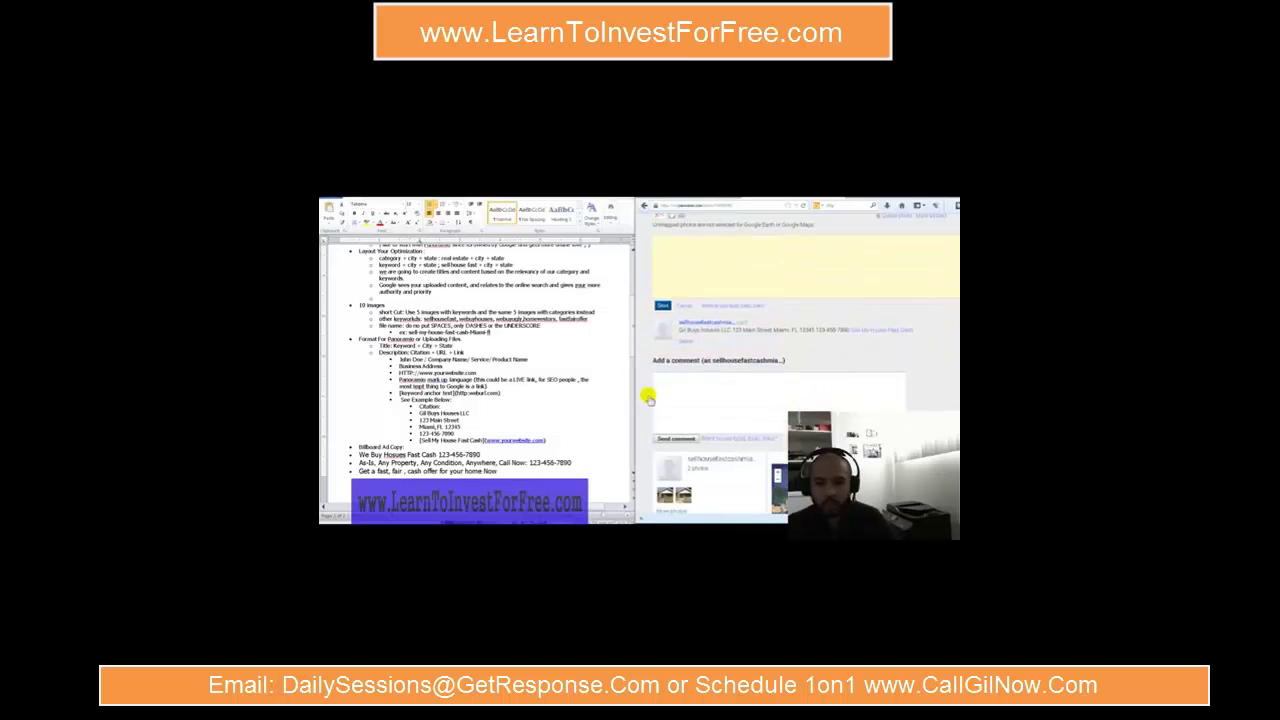
scroll(649, 397, down, 4)
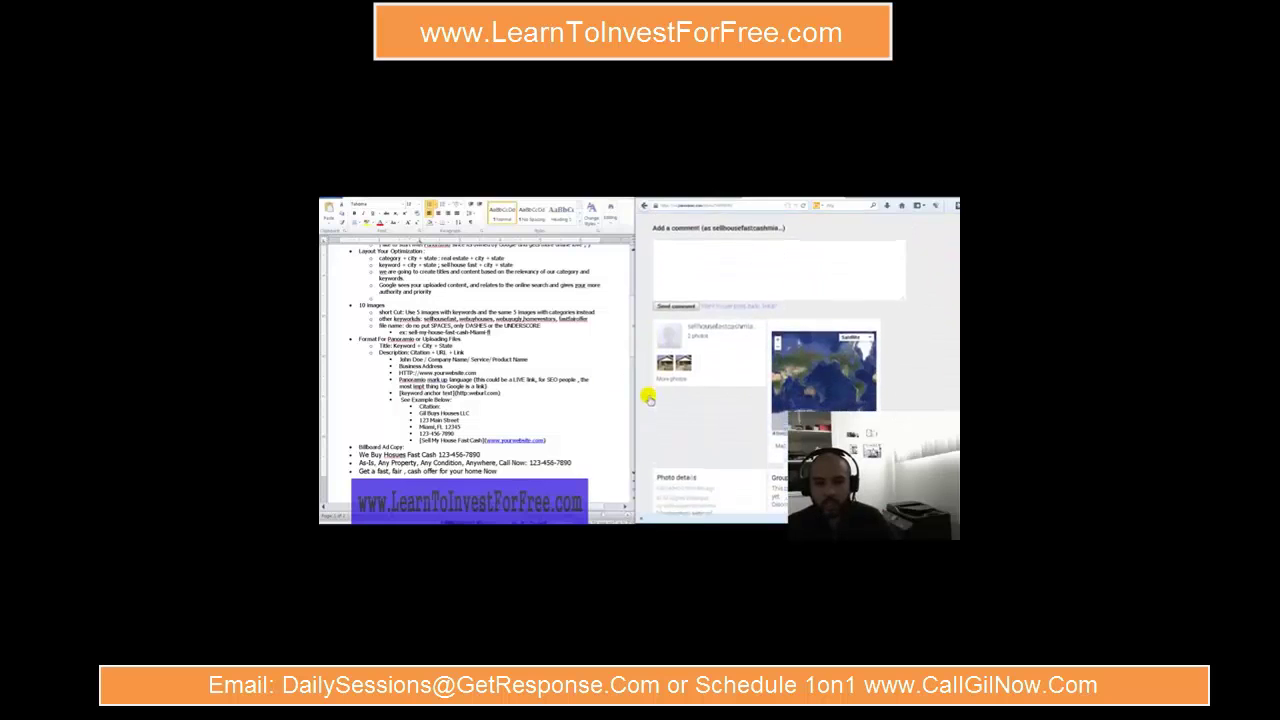
scroll(649, 397, down, 1)
scroll(649, 397, down, 3)
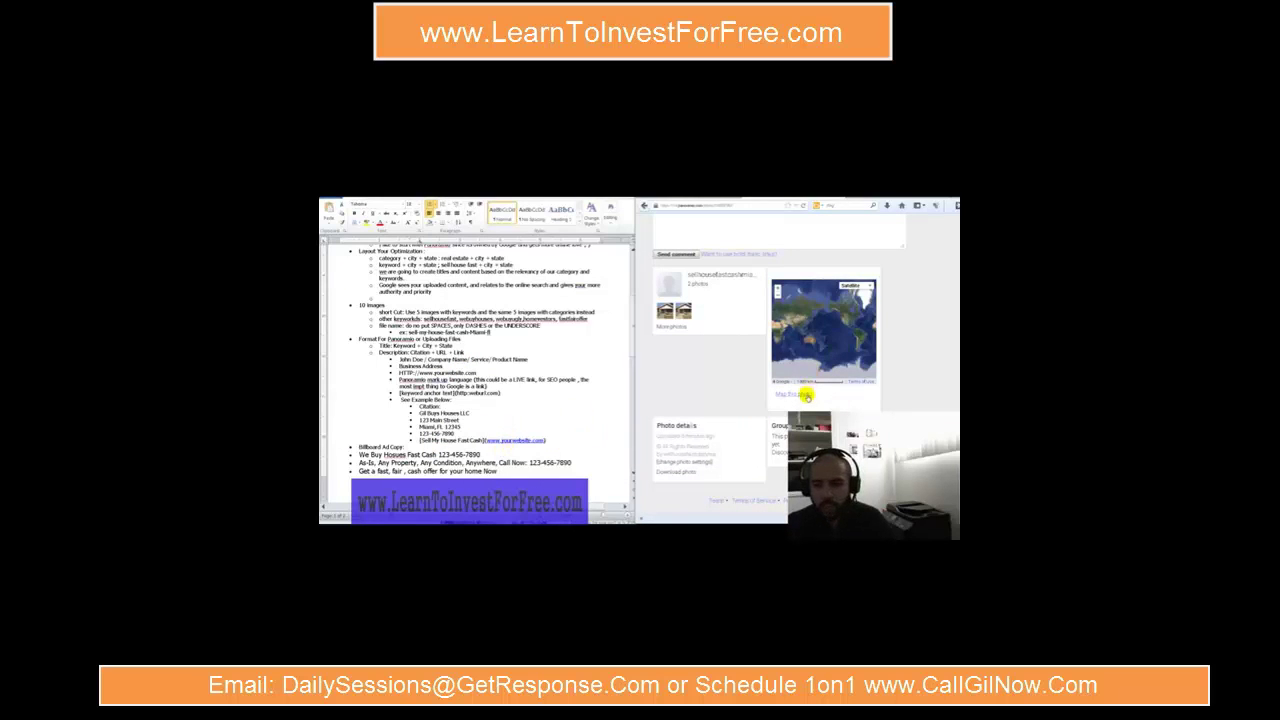
scroll(934, 374, up, 10)
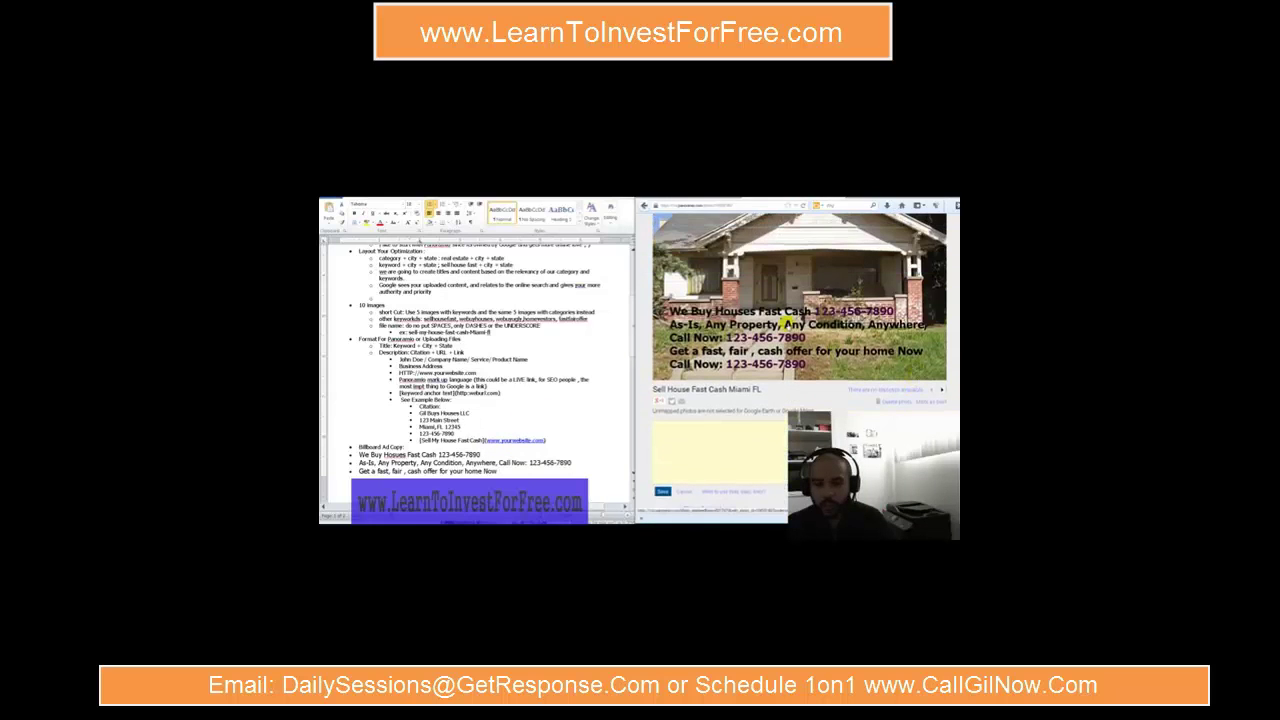
scroll(750, 382, down, 2)
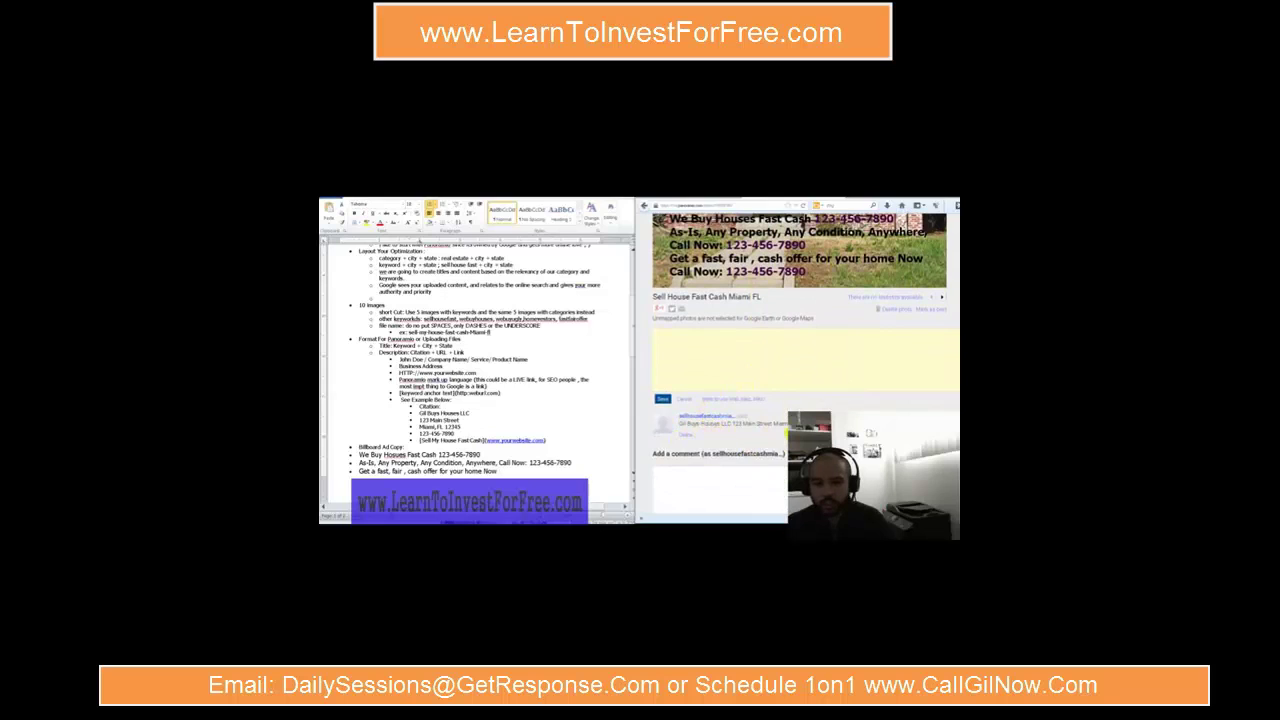
scroll(737, 429, down, 3)
scroll(740, 408, up, 3)
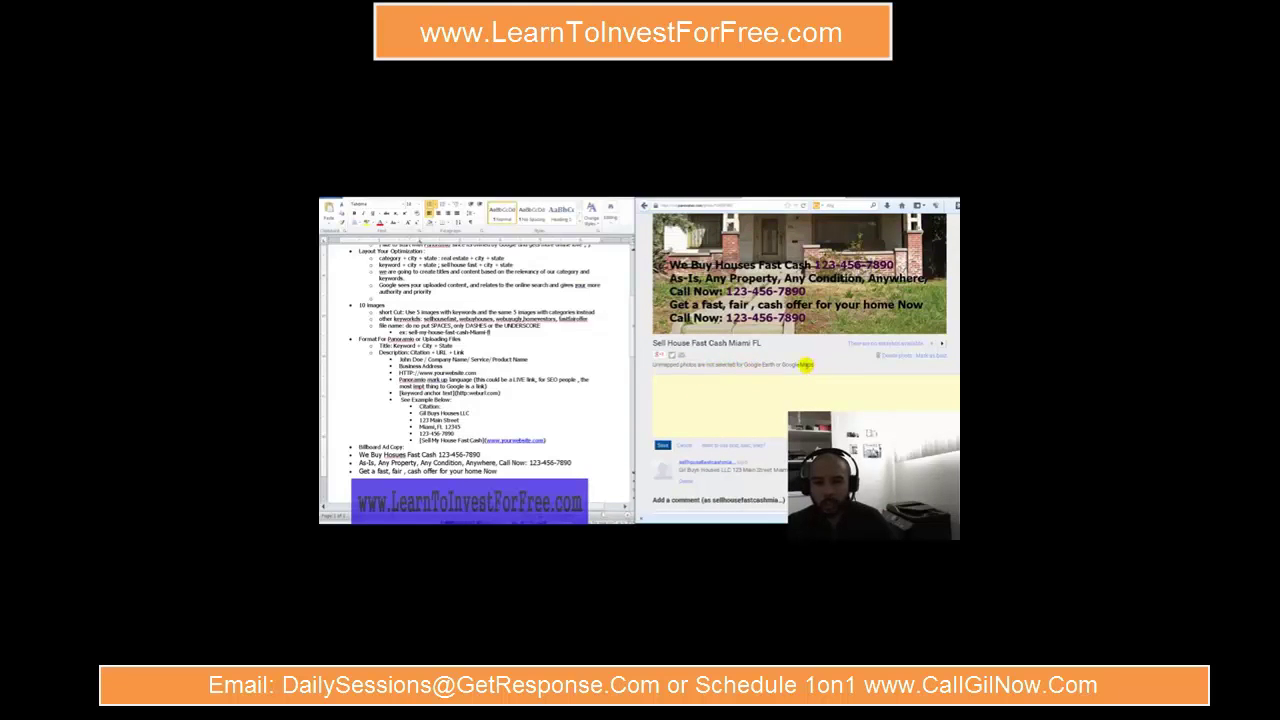
- Open the mapping page for the new photo and enter the business's full street address as the photo's location
scroll(700, 366, down, 5)
scroll(723, 391, down, 2)
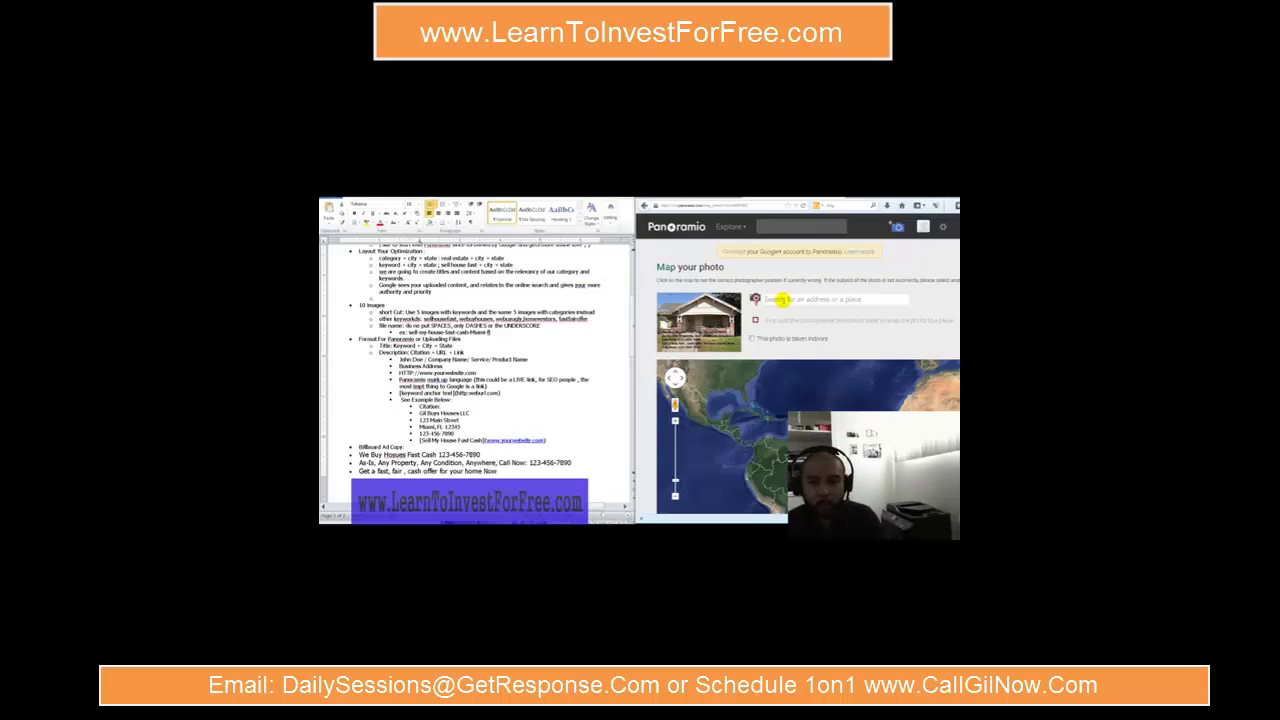
click(778, 299)
text(123 Miami)
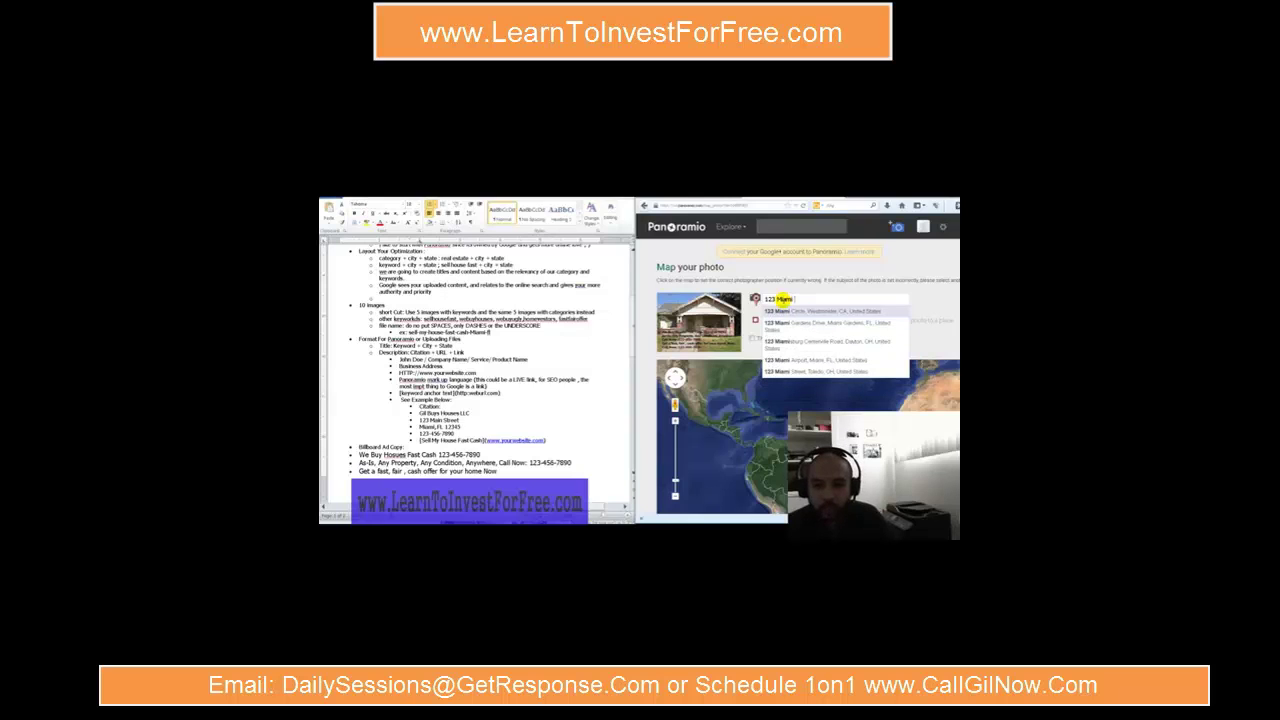
key(BackSpace)
key(BackSpace)
key(BackSpace)
key(BackSpace)
text(ain)
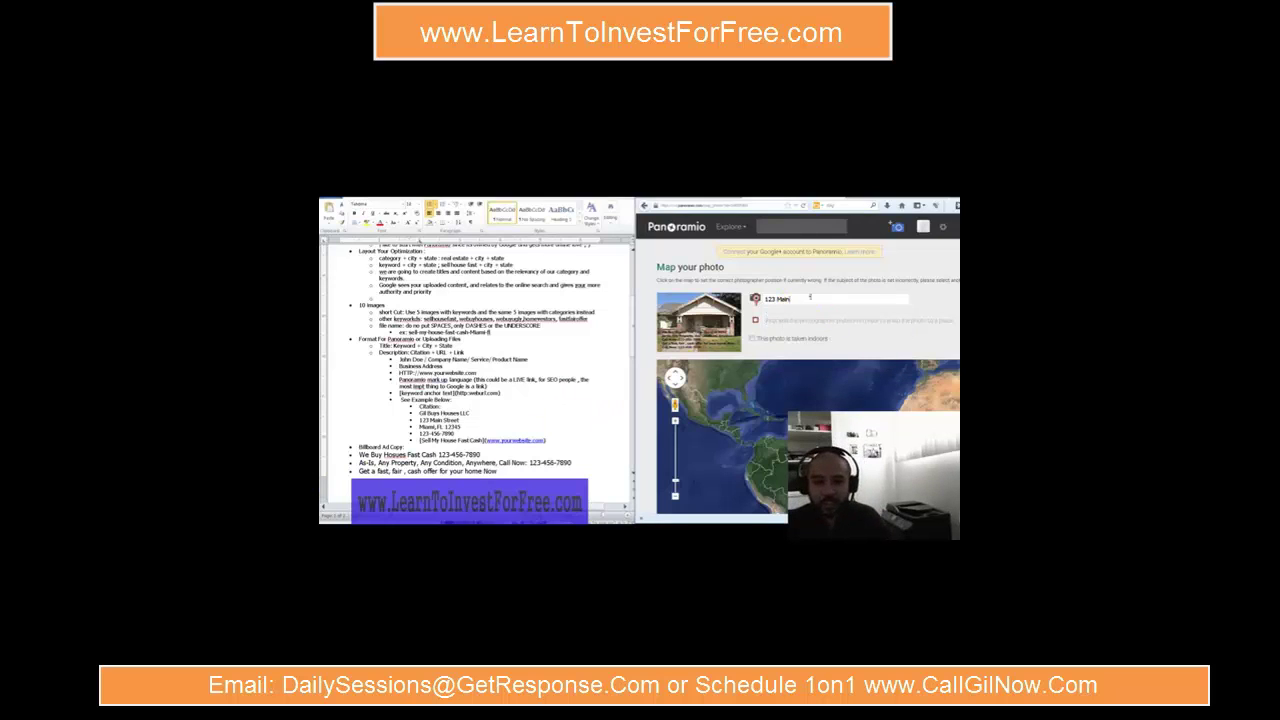
text(S)
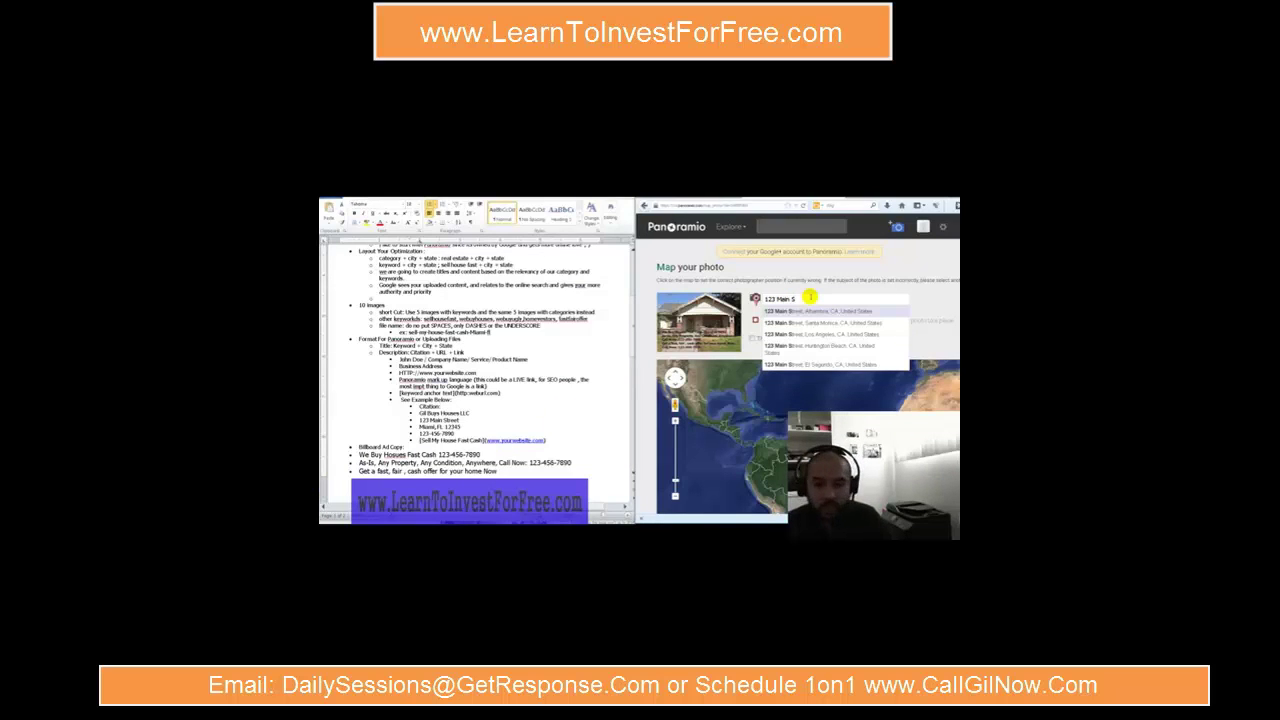
text(treet, Miami)
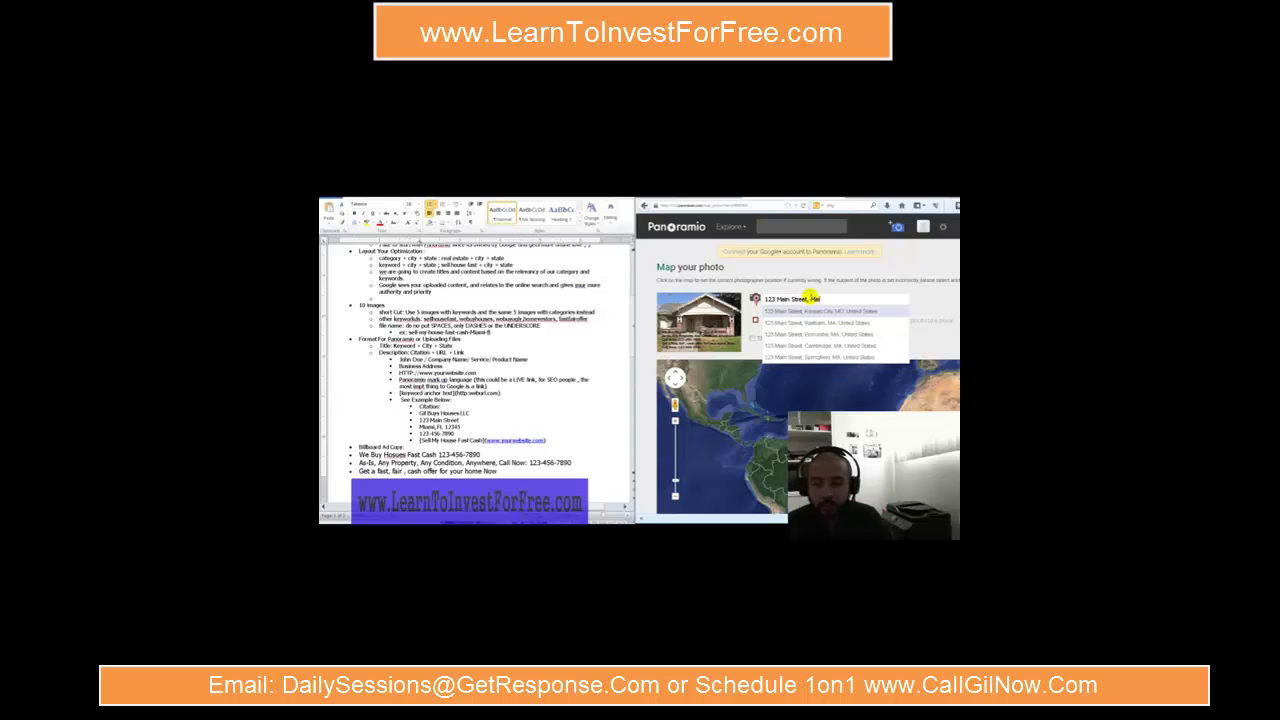
text( , FL 12345)
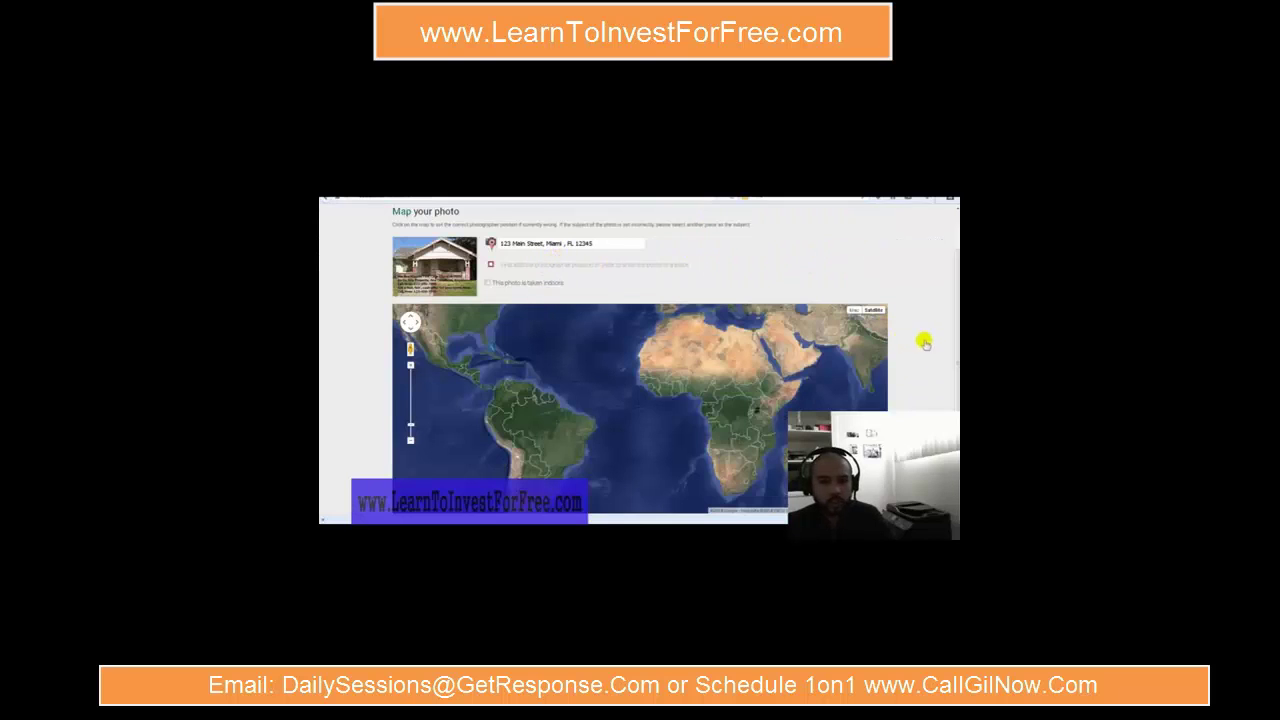
- Return to the new photo's page and review its ad text, title, posted comment and map details
scroll(912, 405, down, 1)
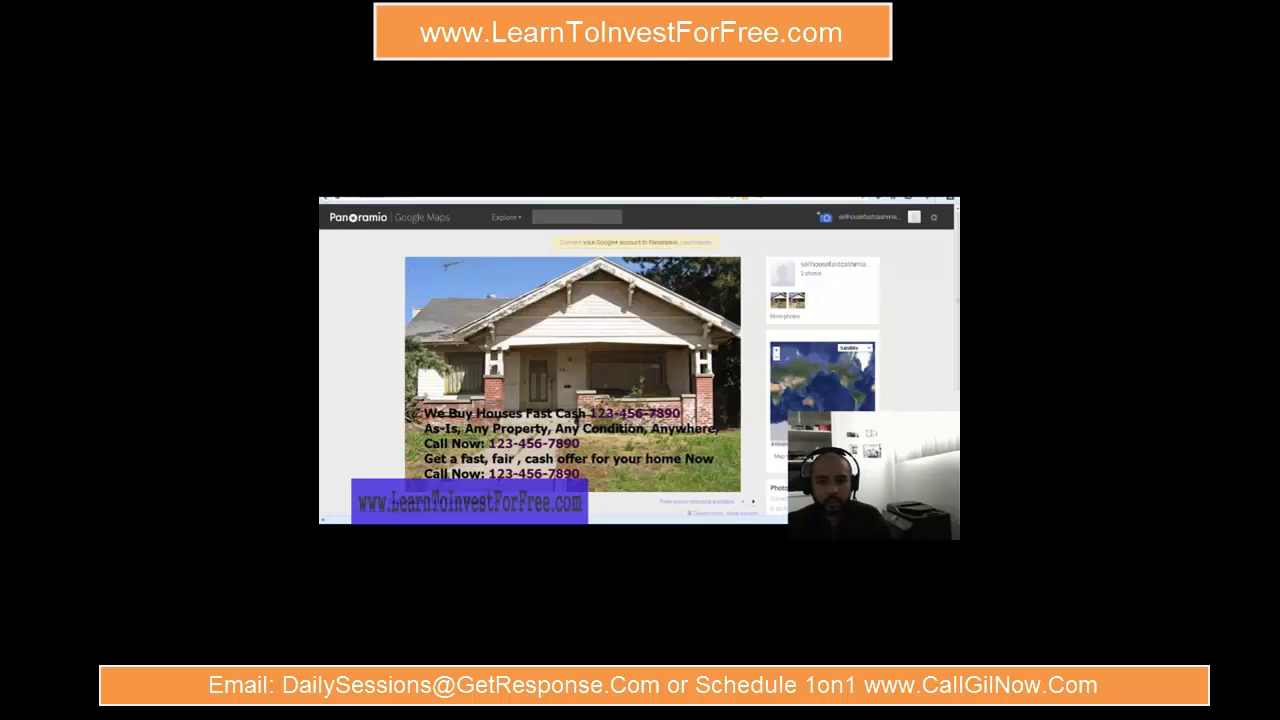
scroll(636, 360, down, 4)
scroll(636, 360, down, 2)
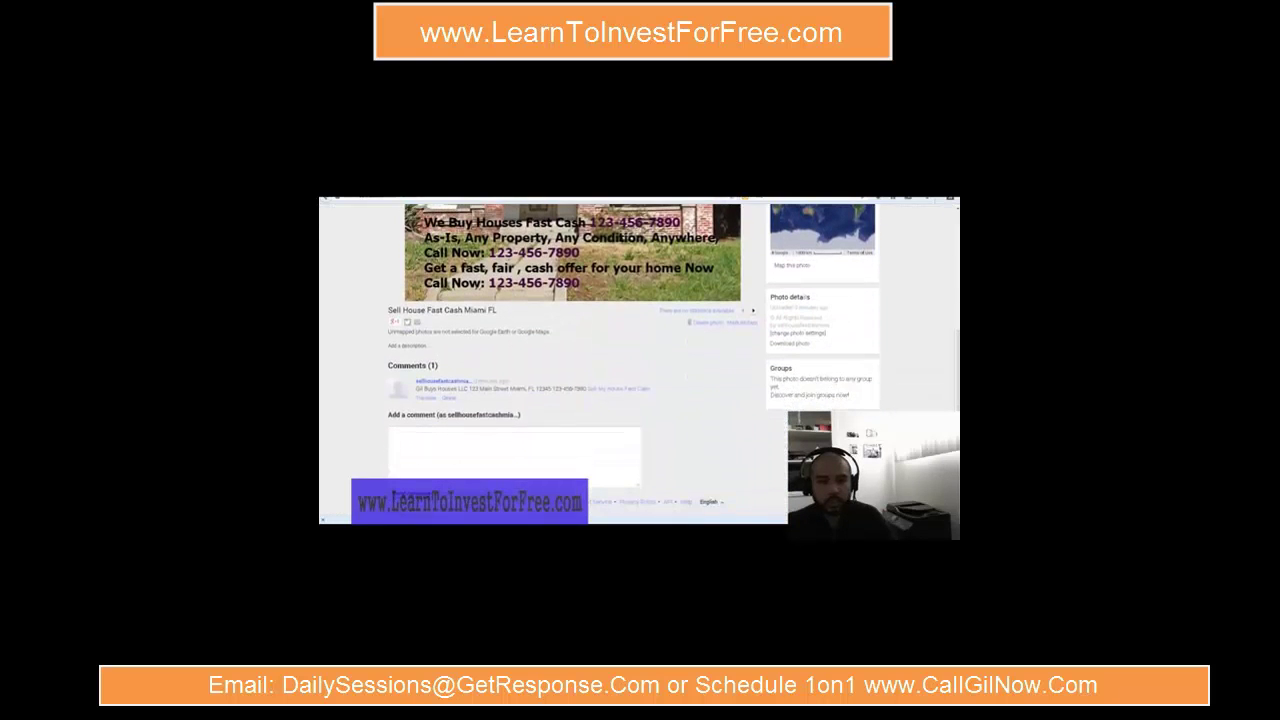
scroll(636, 360, up, 5)
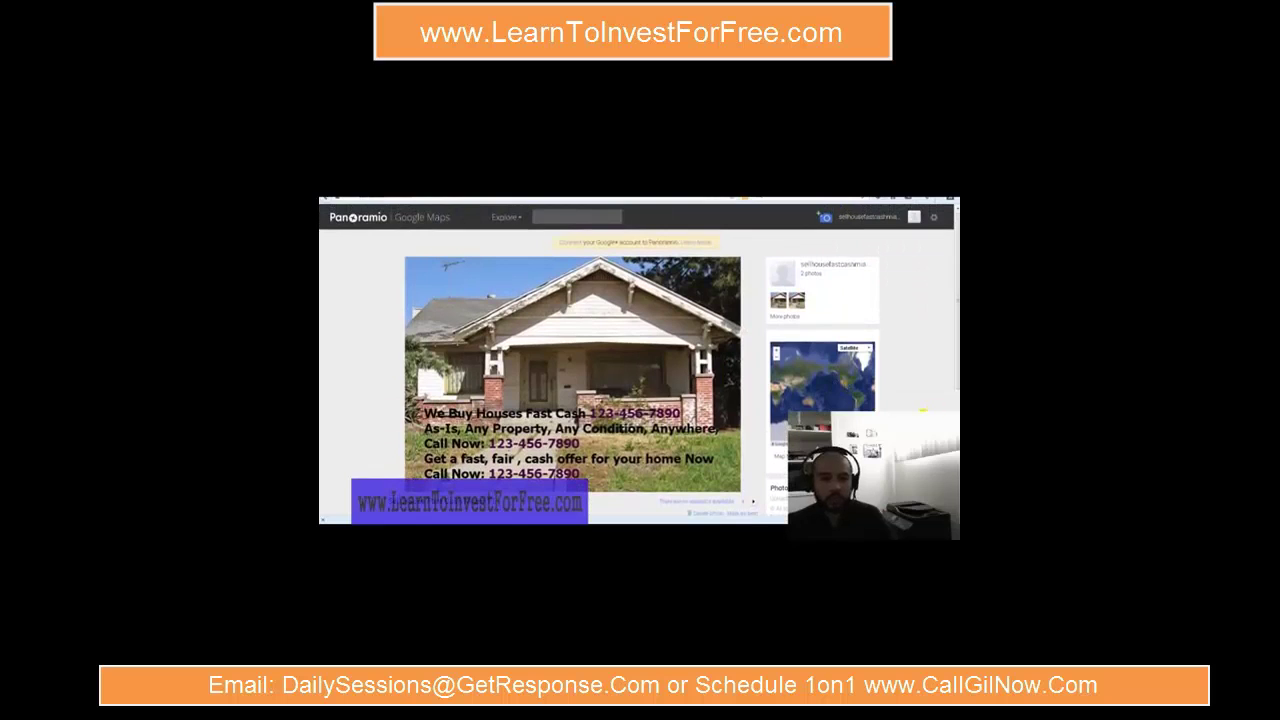